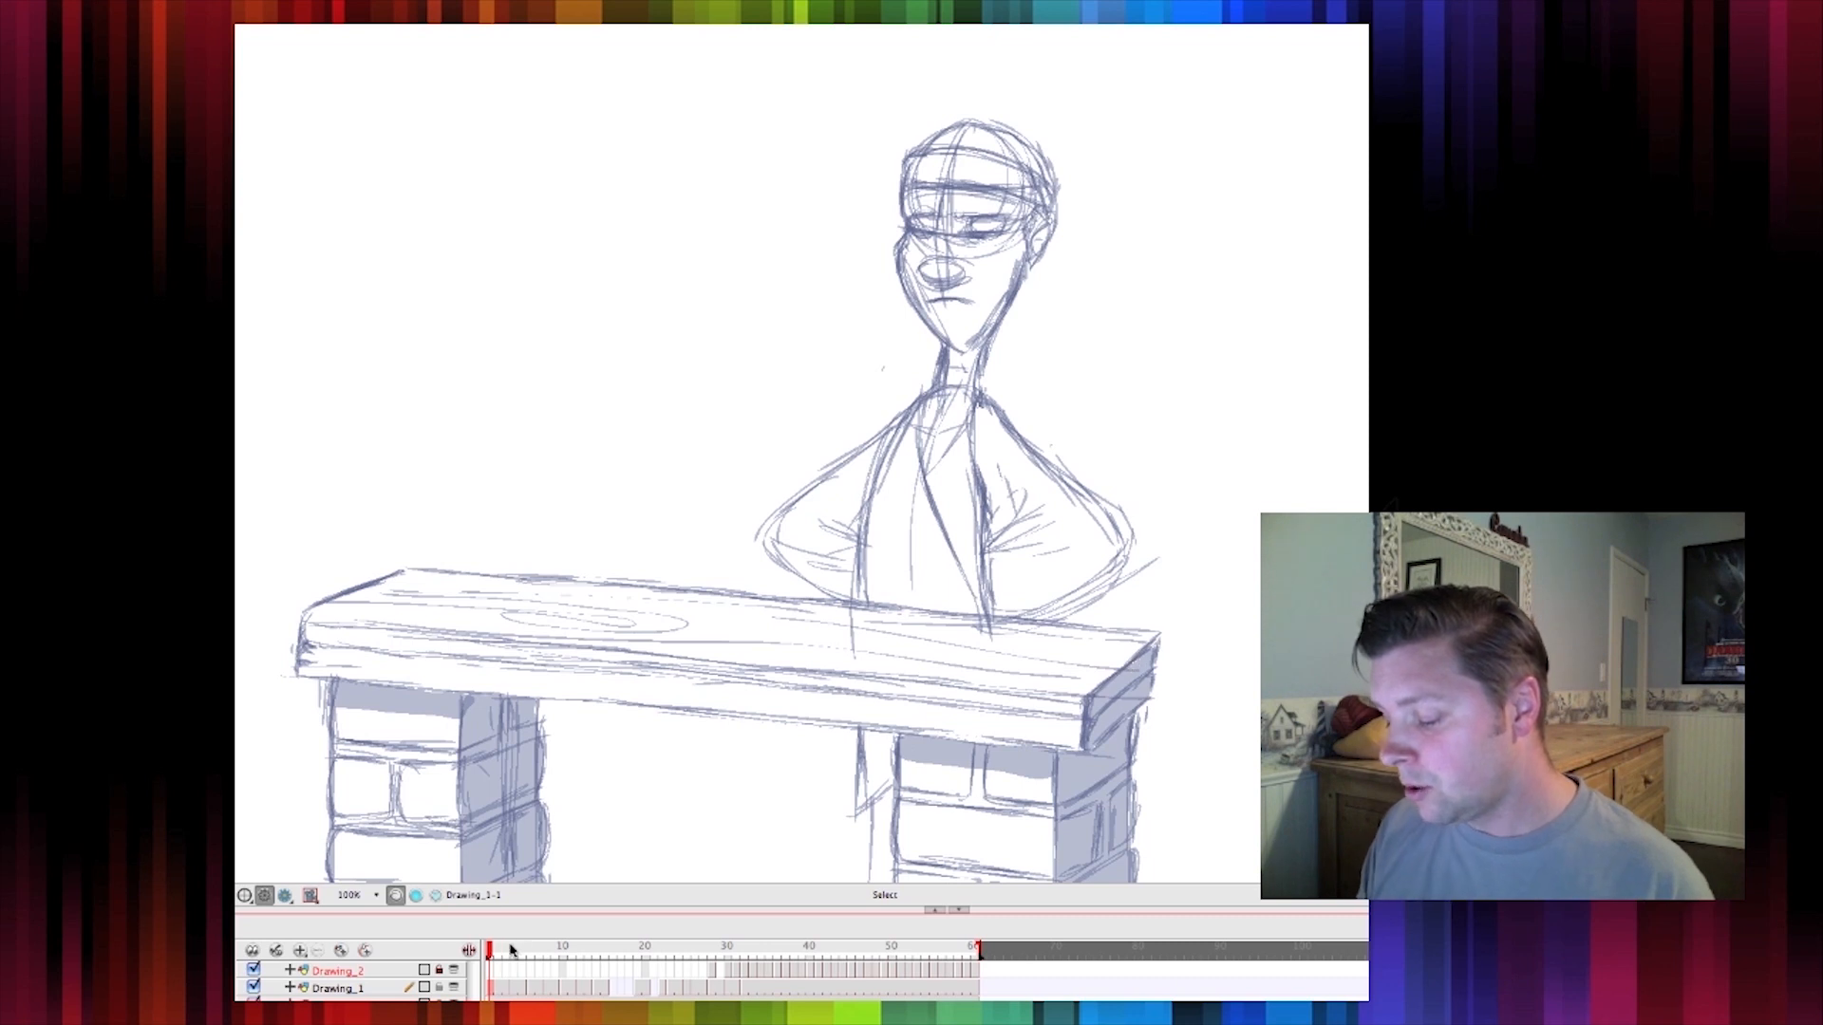
# Scrub through the timeline to review the character's head-turn animation over the bench
pyautogui.moveTo(491, 952); pyautogui.dragTo(639, 997)
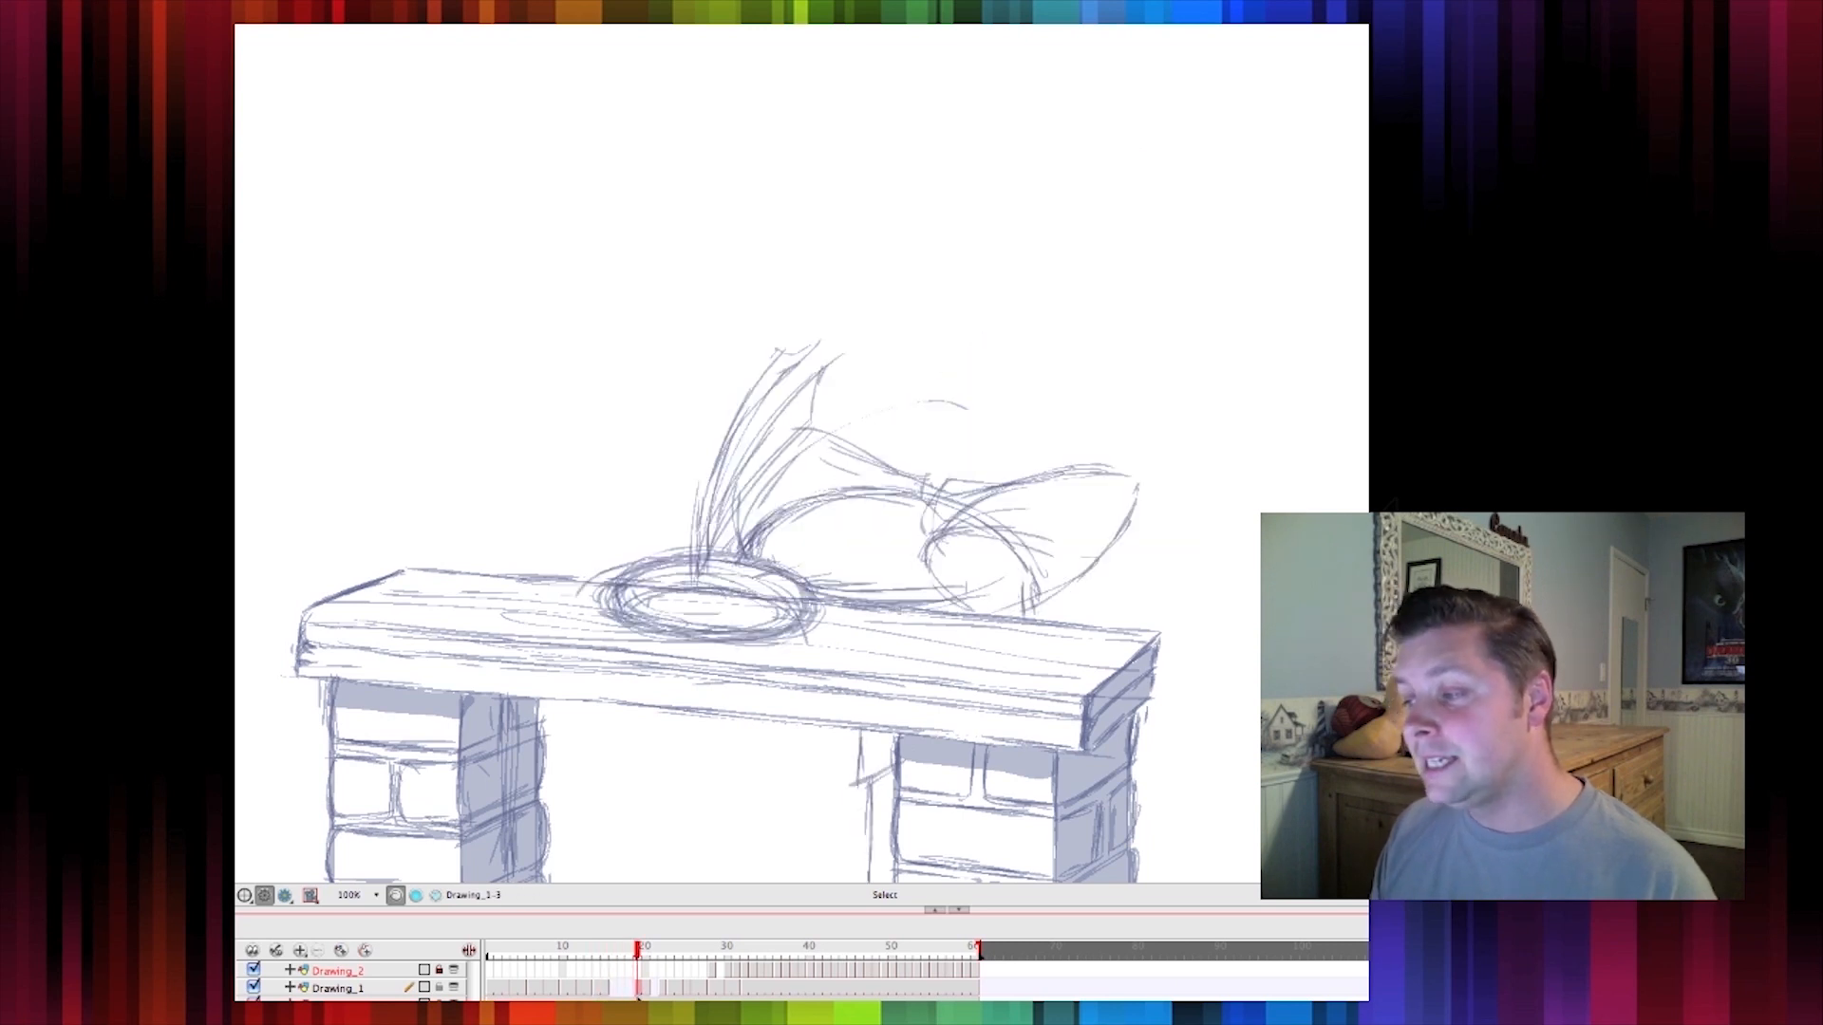
pyautogui.moveTo(639, 997); pyautogui.dragTo(948, 996)
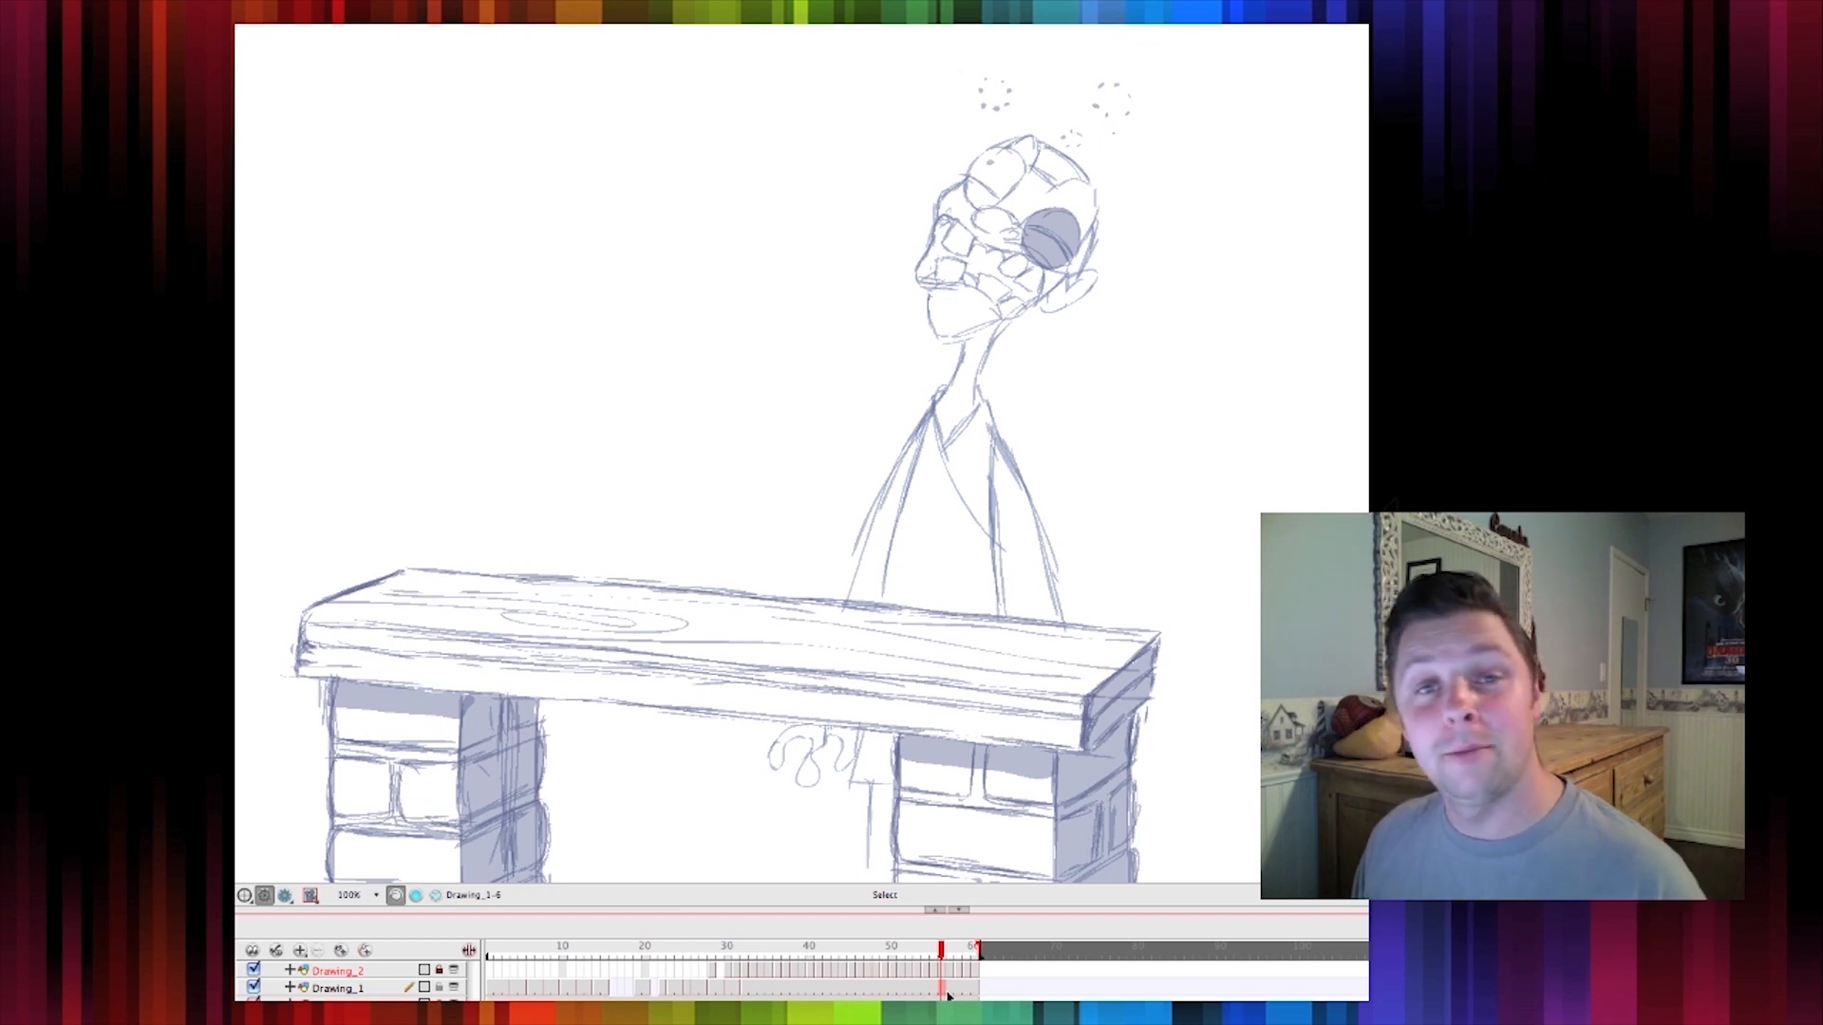
pyautogui.moveTo(493, 983); pyautogui.dragTo(605, 995)
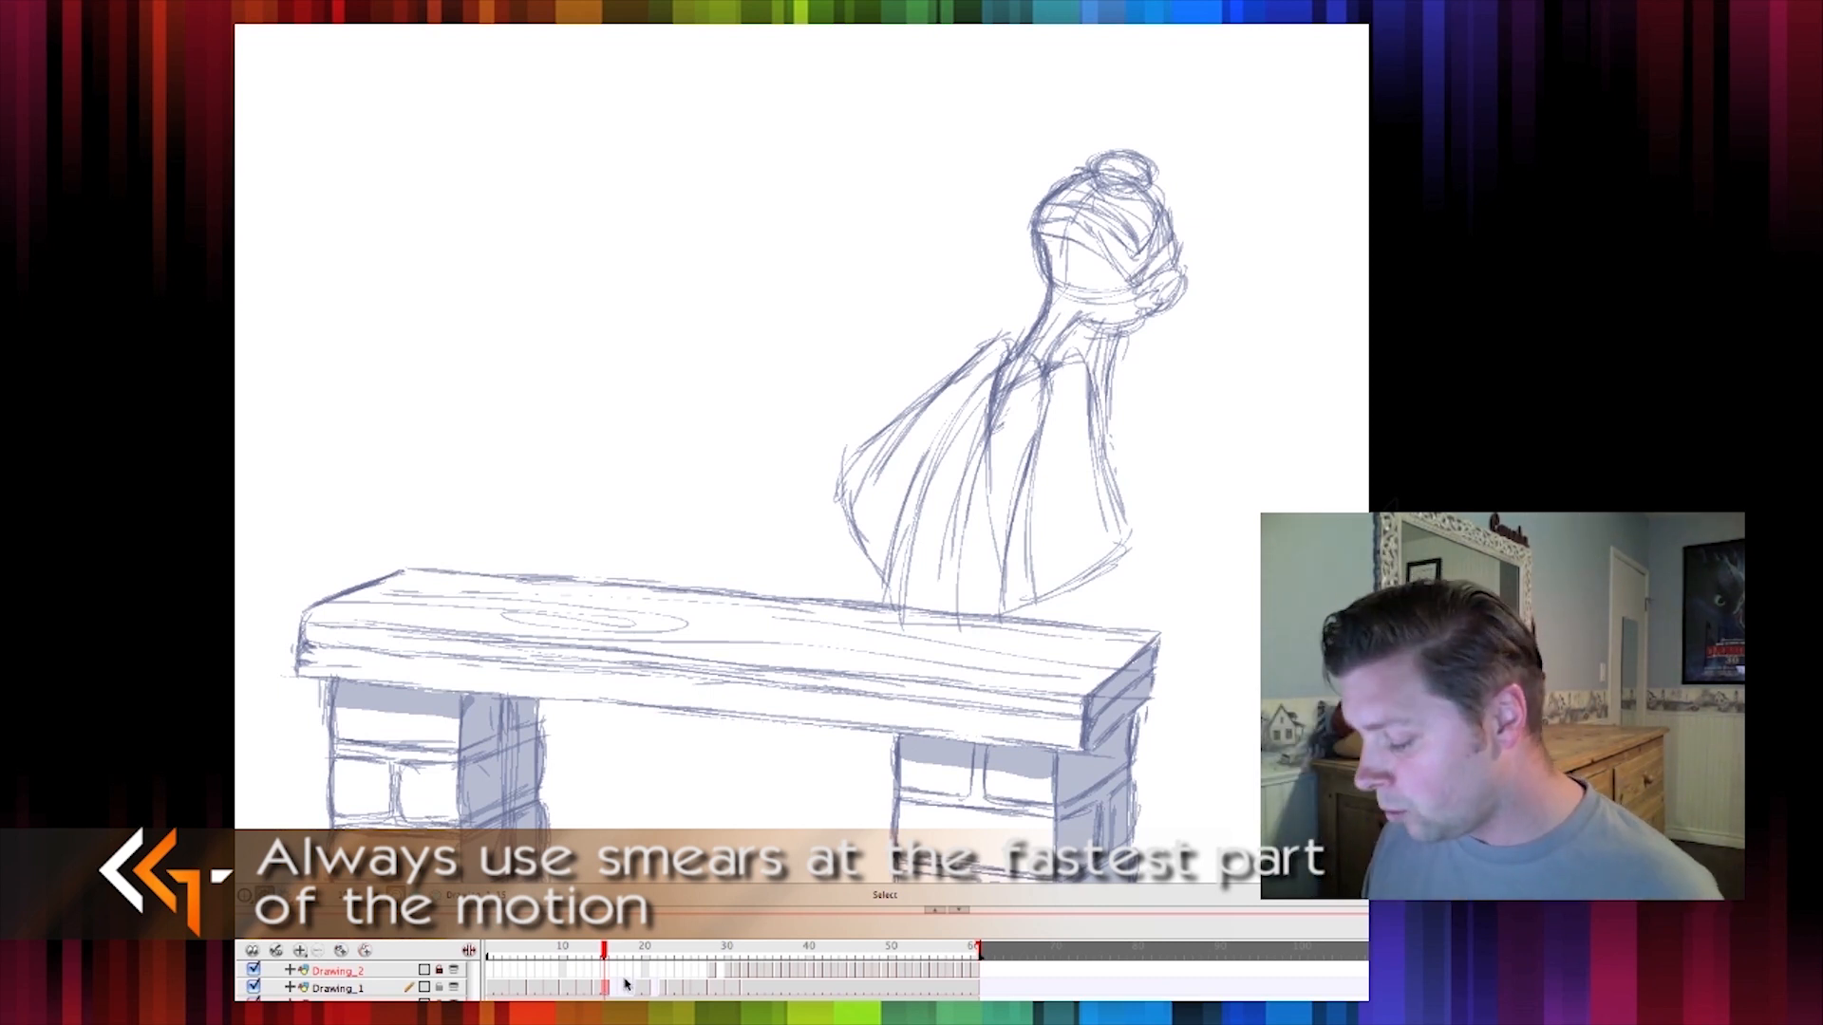
# Go to frame 18 and sketch a new circle for the head with onion skinning showing neighbouring frames
pyautogui.click(611, 951)
pyautogui.click(604, 946)
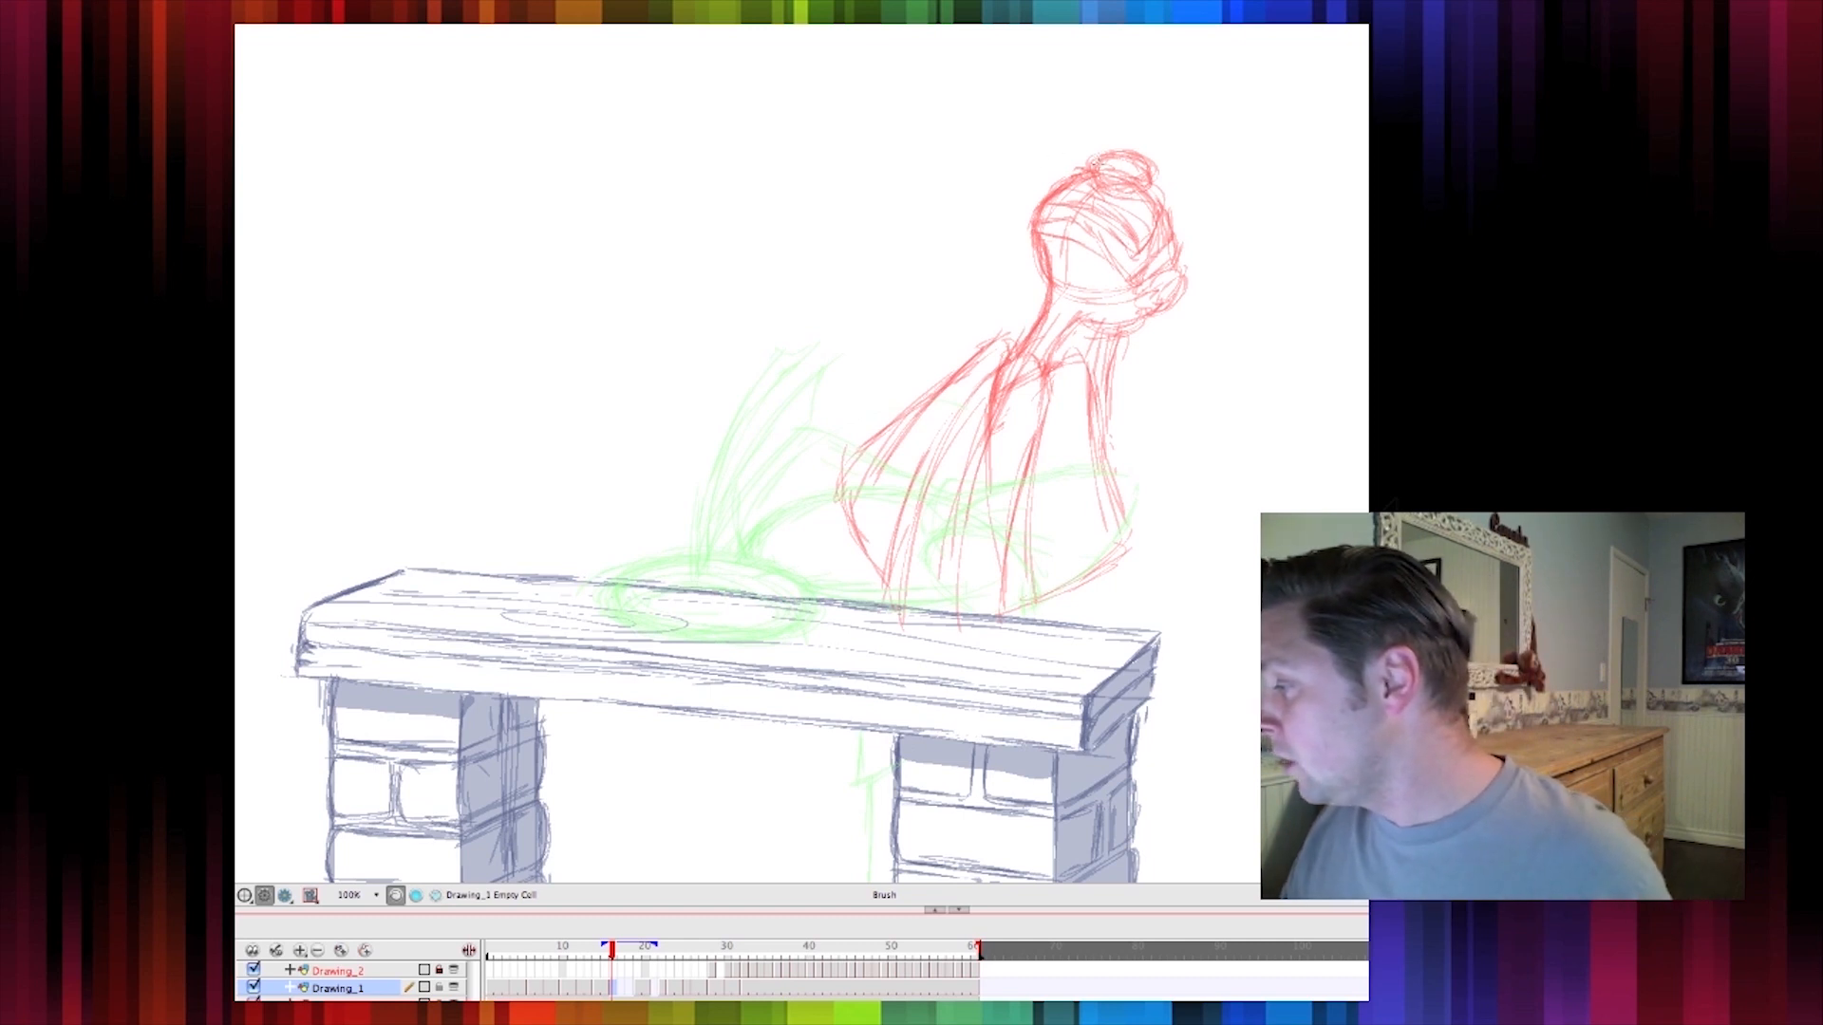
pyautogui.moveTo(1099, 209)
pyautogui.mouseDown()
pyautogui.moveTo(1115, 244)
pyautogui.moveTo(1001, 231)
pyautogui.moveTo(1111, 169)
pyautogui.moveTo(1080, 274)
pyautogui.moveTo(1026, 174)
pyautogui.moveTo(1051, 273)
pyautogui.moveTo(1026, 269)
pyautogui.moveTo(1082, 193)
pyautogui.moveTo(1078, 172)
pyautogui.moveTo(1028, 188)
pyautogui.mouseUp()
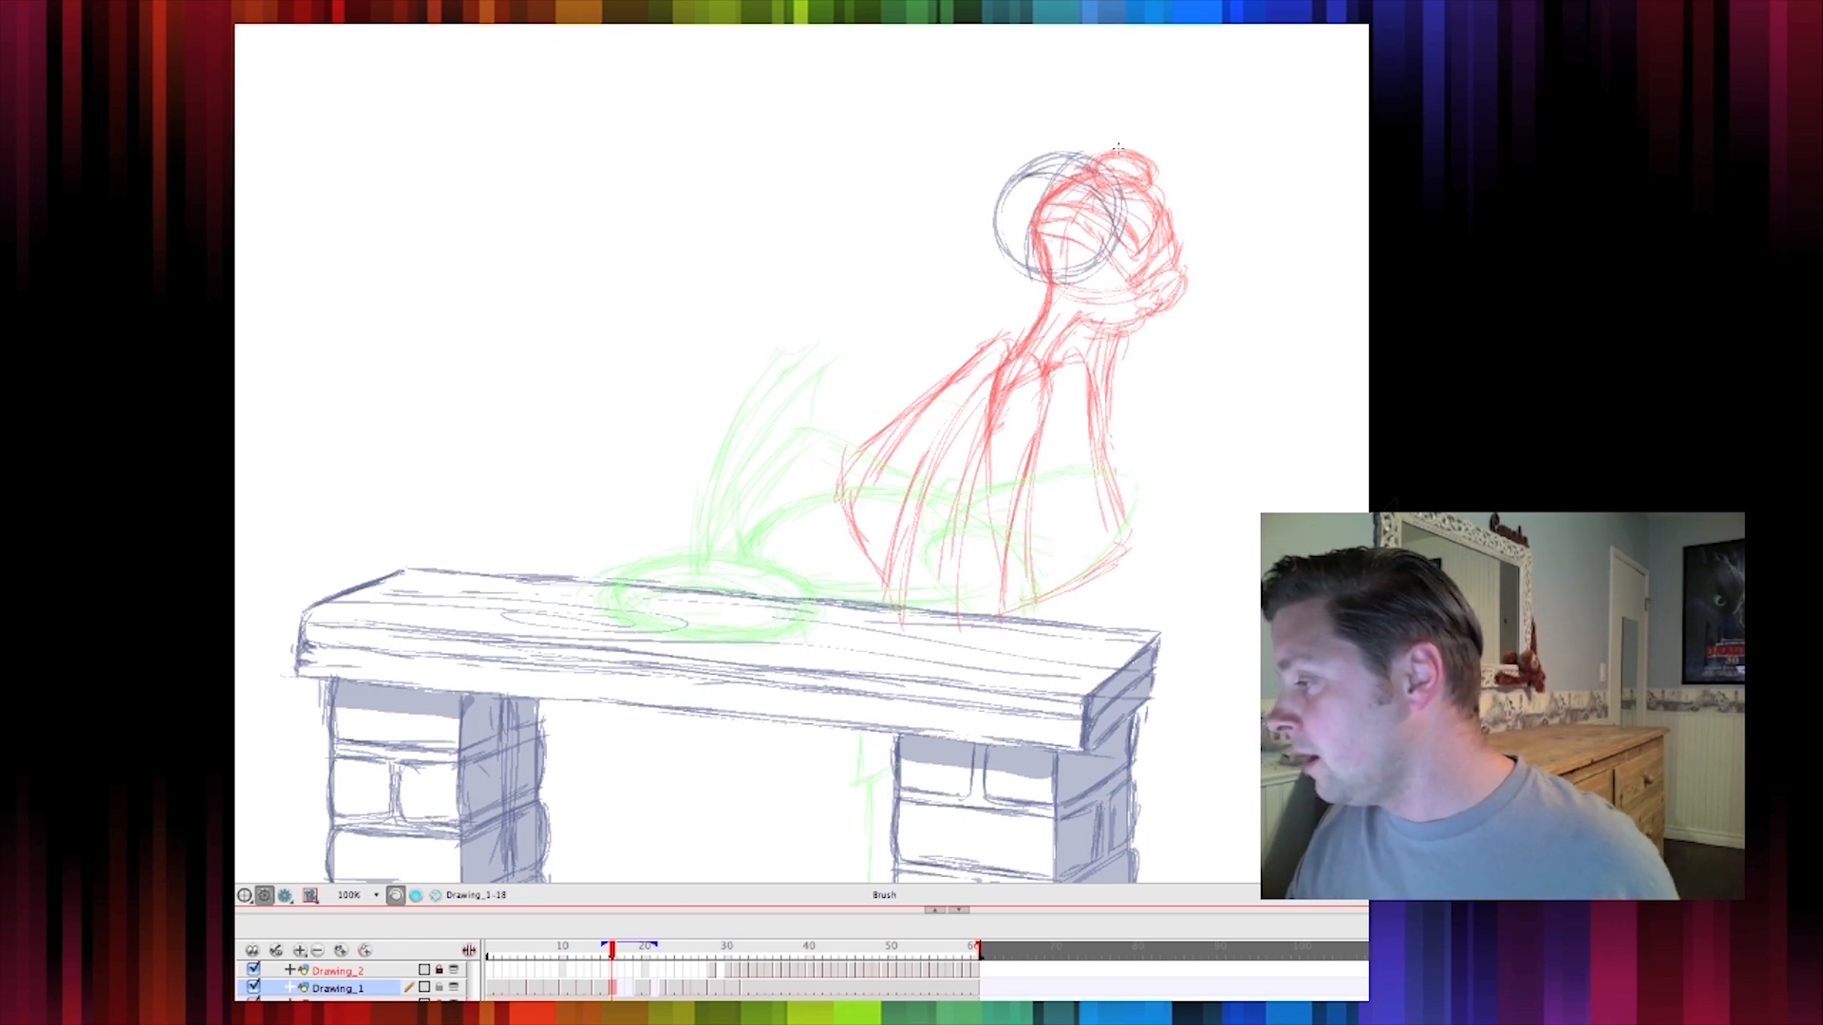
pyautogui.moveTo(1070, 176); pyautogui.dragTo(1037, 152)
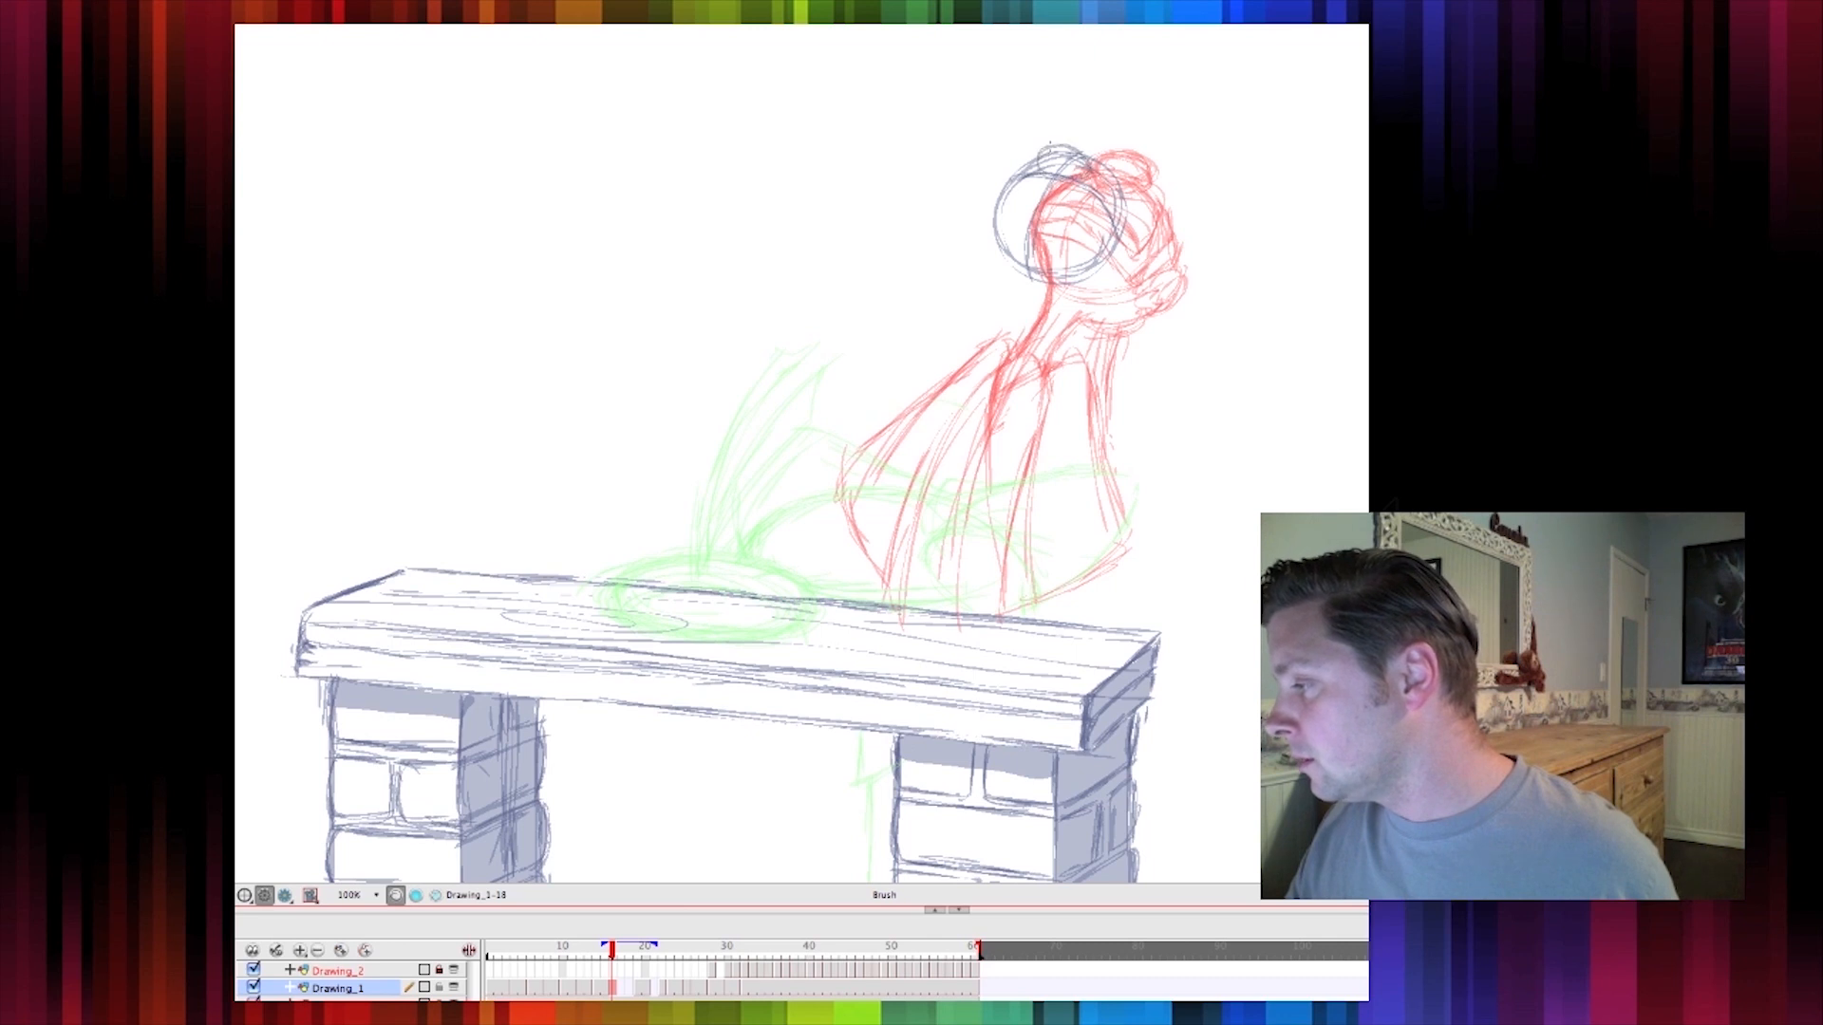
# Select the new head circle and move it slightly upward
pyautogui.hotkey('alt', 's')
pyautogui.moveTo(943, 203)
pyautogui.mouseDown()
pyautogui.moveTo(1155, 301)
pyautogui.moveTo(1102, 260)
pyautogui.mouseUp()
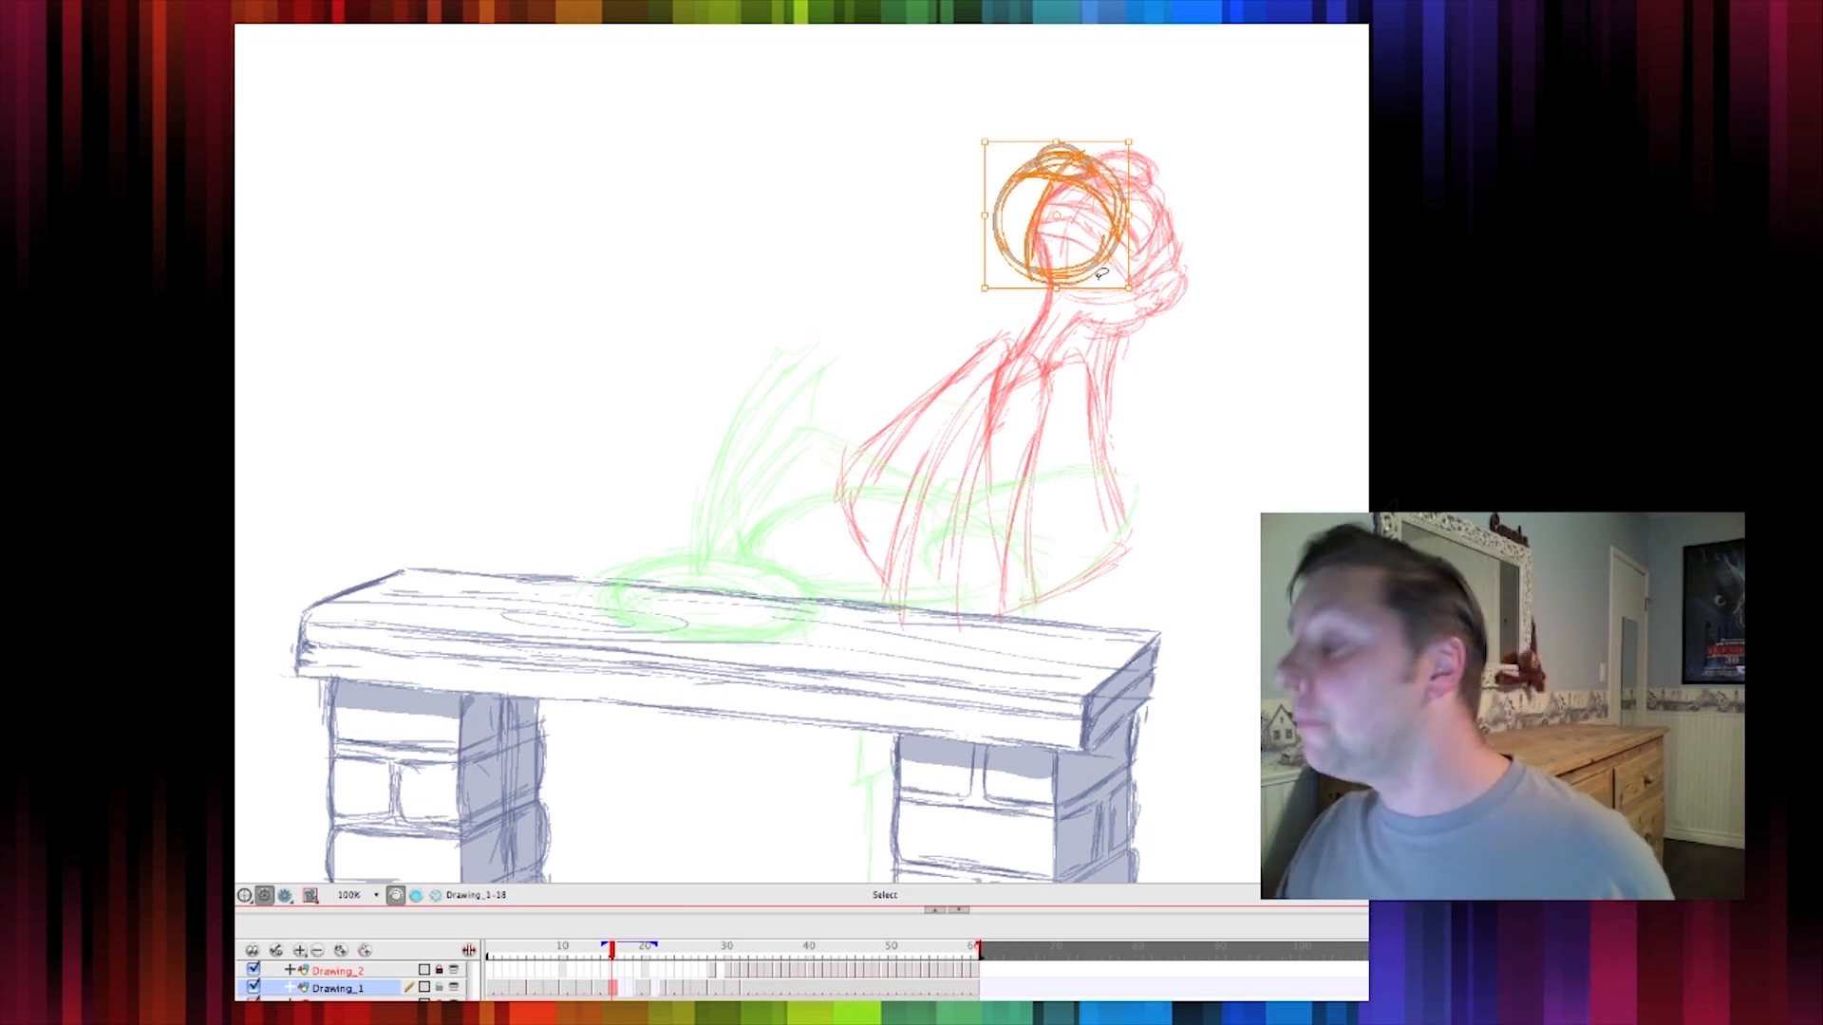
pyautogui.moveTo(1094, 266); pyautogui.dragTo(1098, 246)
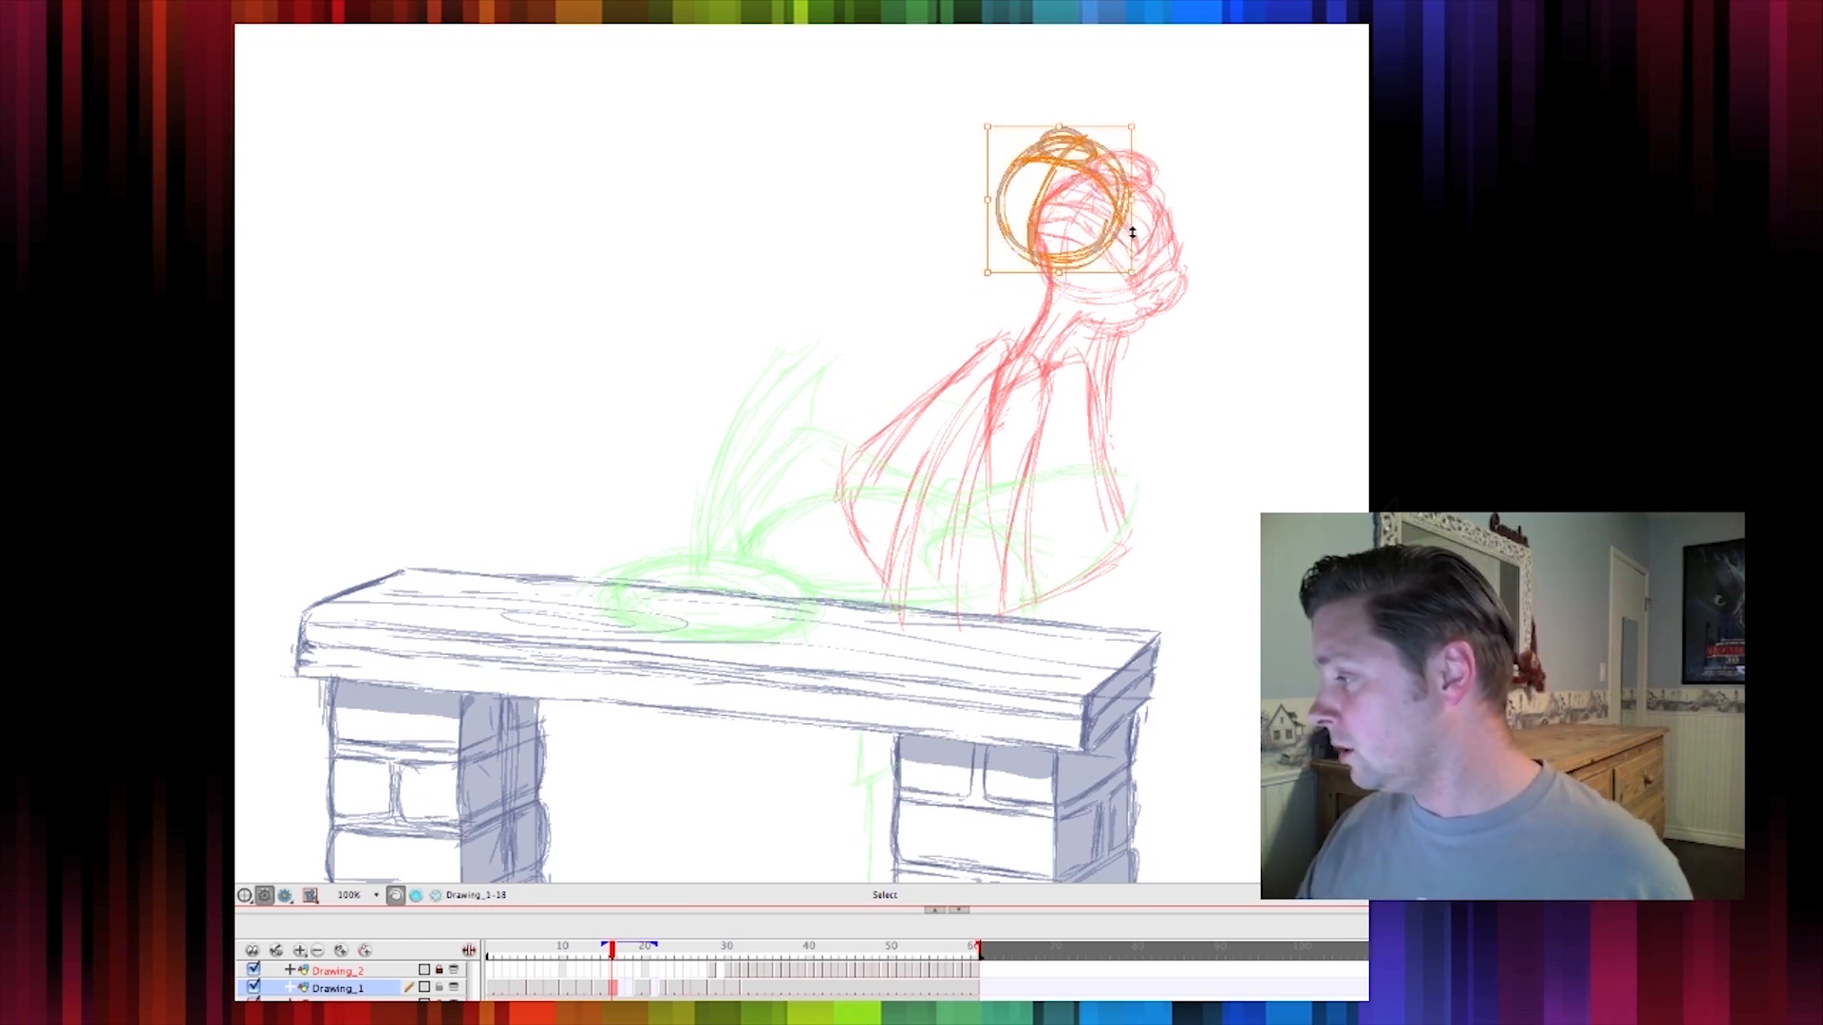
# Draw neck and body lines from the head down to the bench with the Brush
pyautogui.hotkey('alt', 'b')
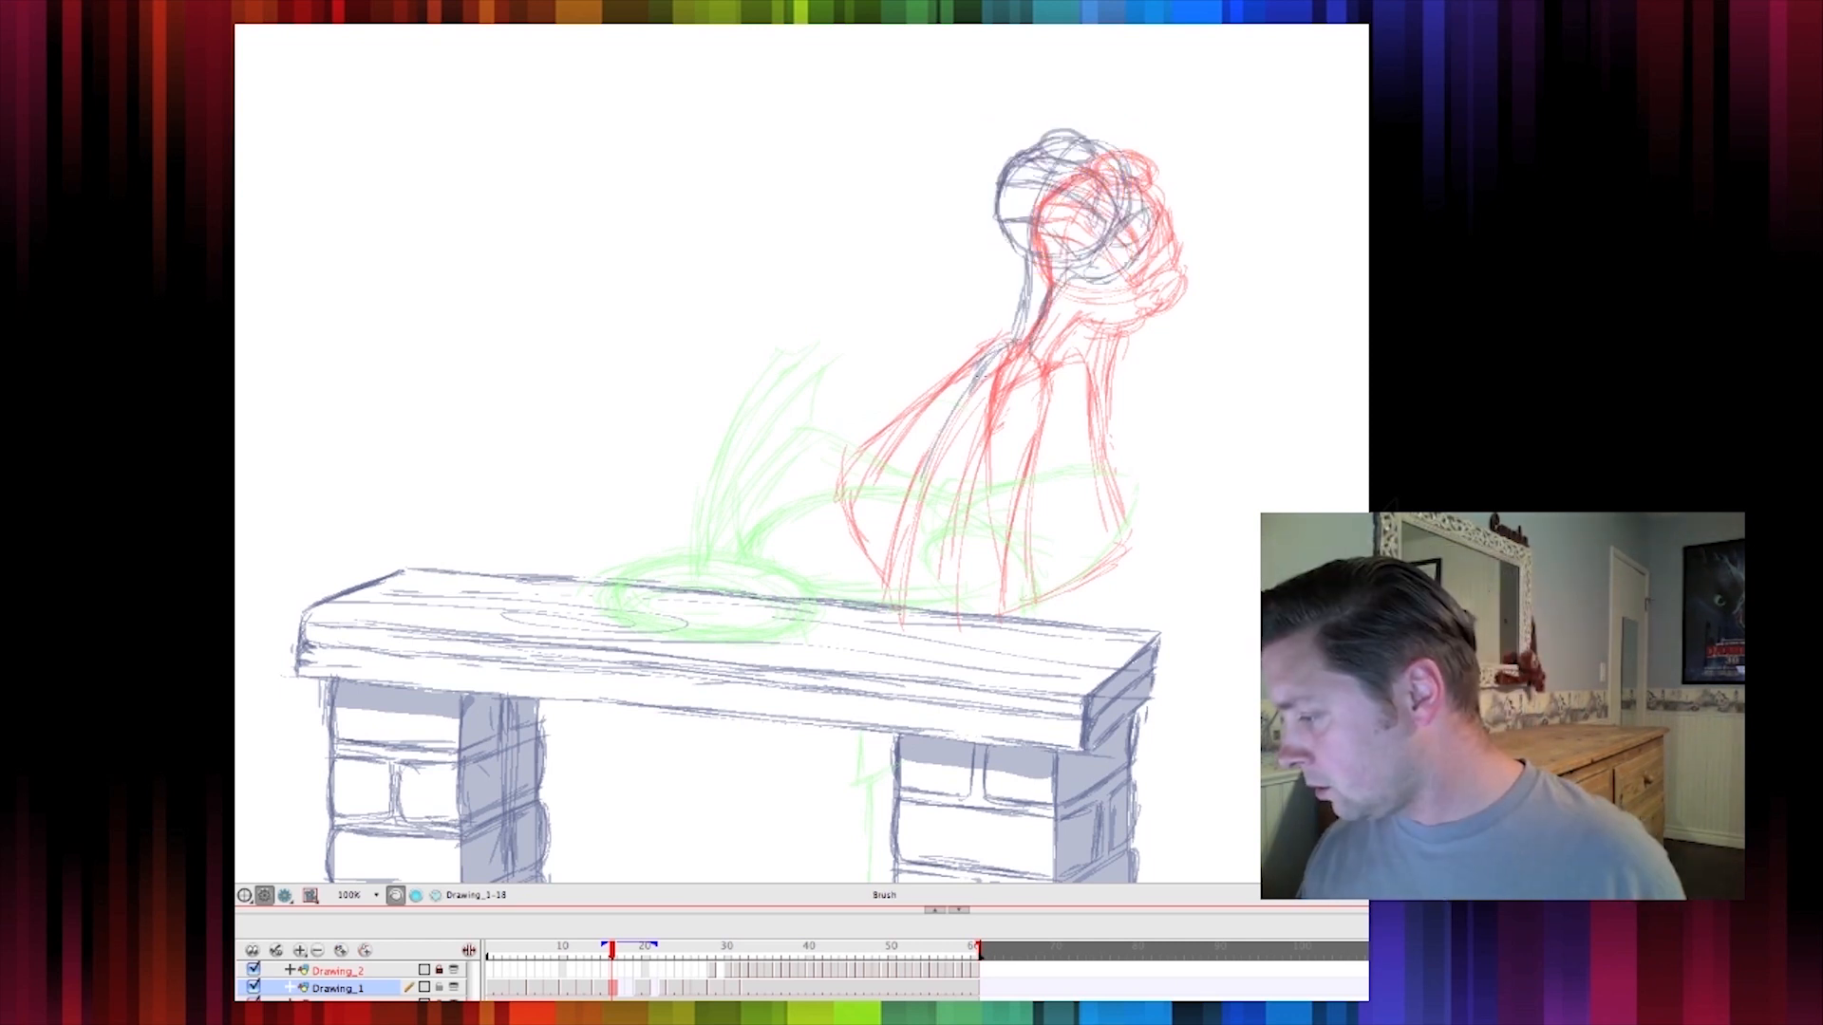
pyautogui.moveTo(979, 376)
pyautogui.mouseDown()
pyautogui.moveTo(907, 517)
pyautogui.moveTo(900, 619)
pyautogui.mouseUp()
pyautogui.moveTo(982, 362)
pyautogui.mouseDown()
pyautogui.moveTo(936, 424)
pyautogui.moveTo(901, 589)
pyautogui.mouseUp()
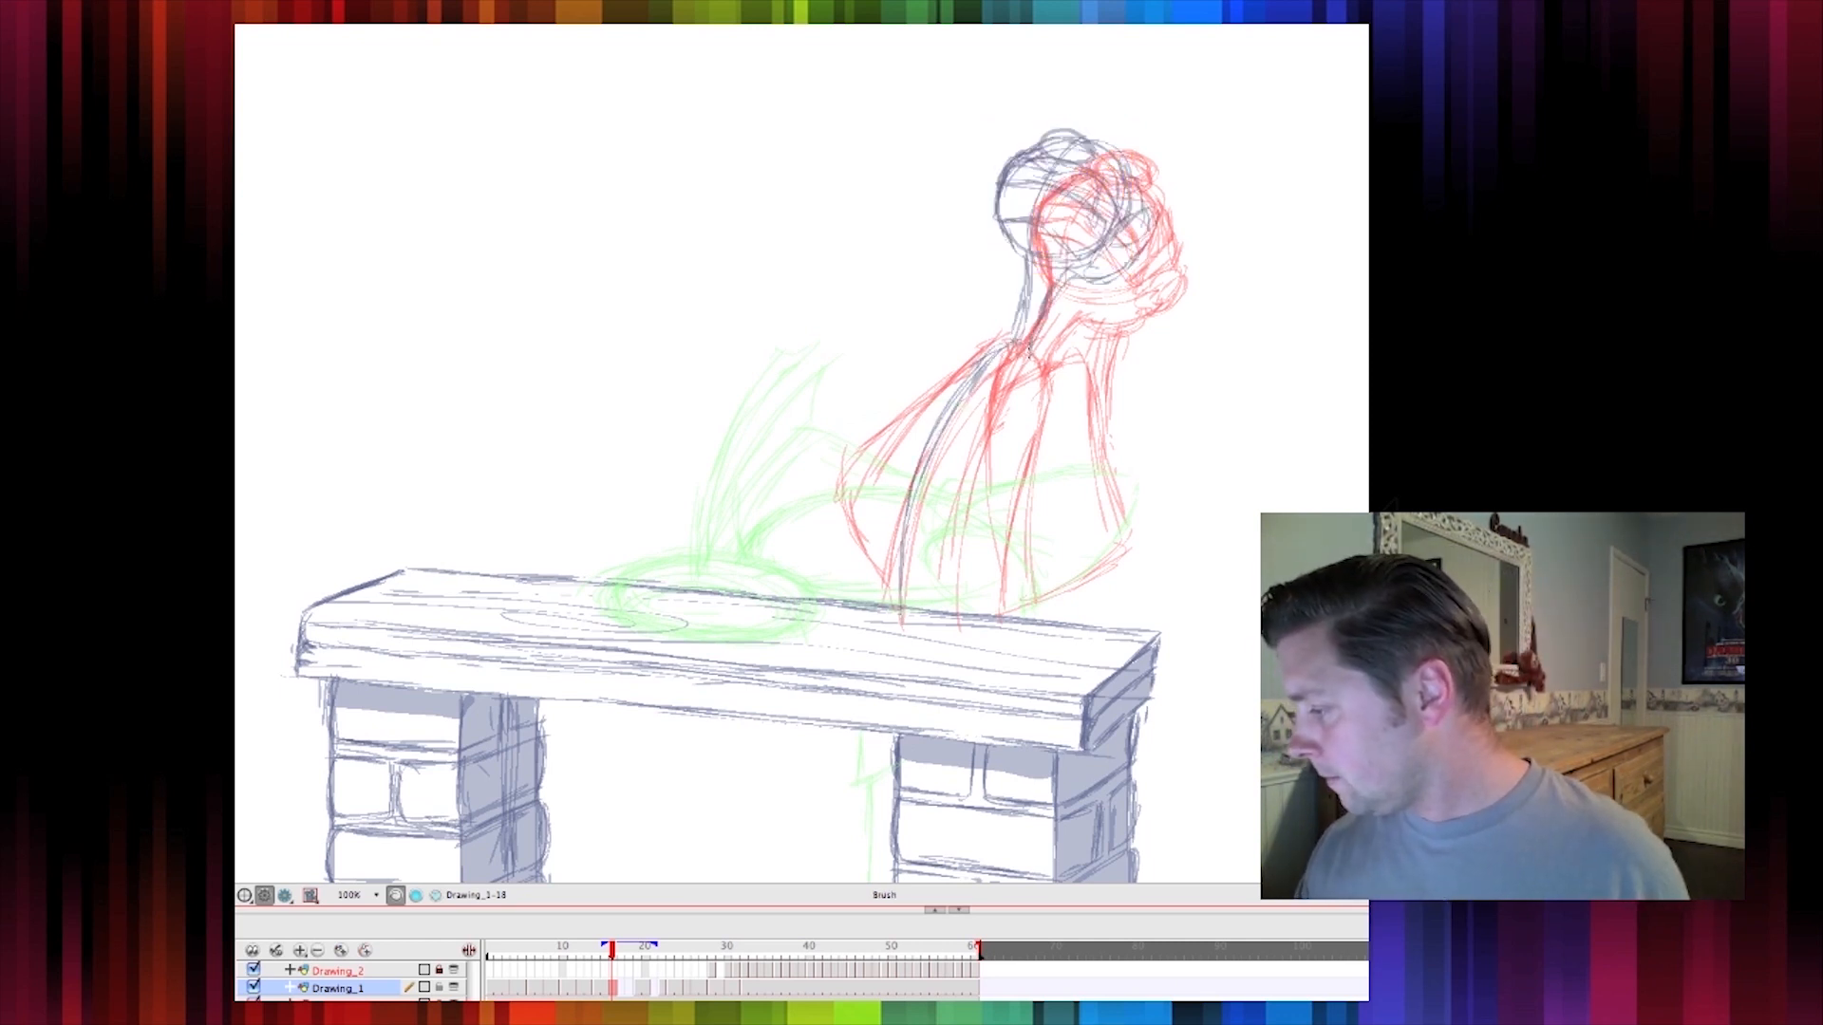
pyautogui.moveTo(1033, 392); pyautogui.dragTo(1007, 616)
pyautogui.moveTo(1022, 427)
pyautogui.mouseDown()
pyautogui.moveTo(1011, 621)
pyautogui.moveTo(1007, 532)
pyautogui.mouseUp()
pyautogui.moveTo(993, 380); pyautogui.dragTo(937, 581)
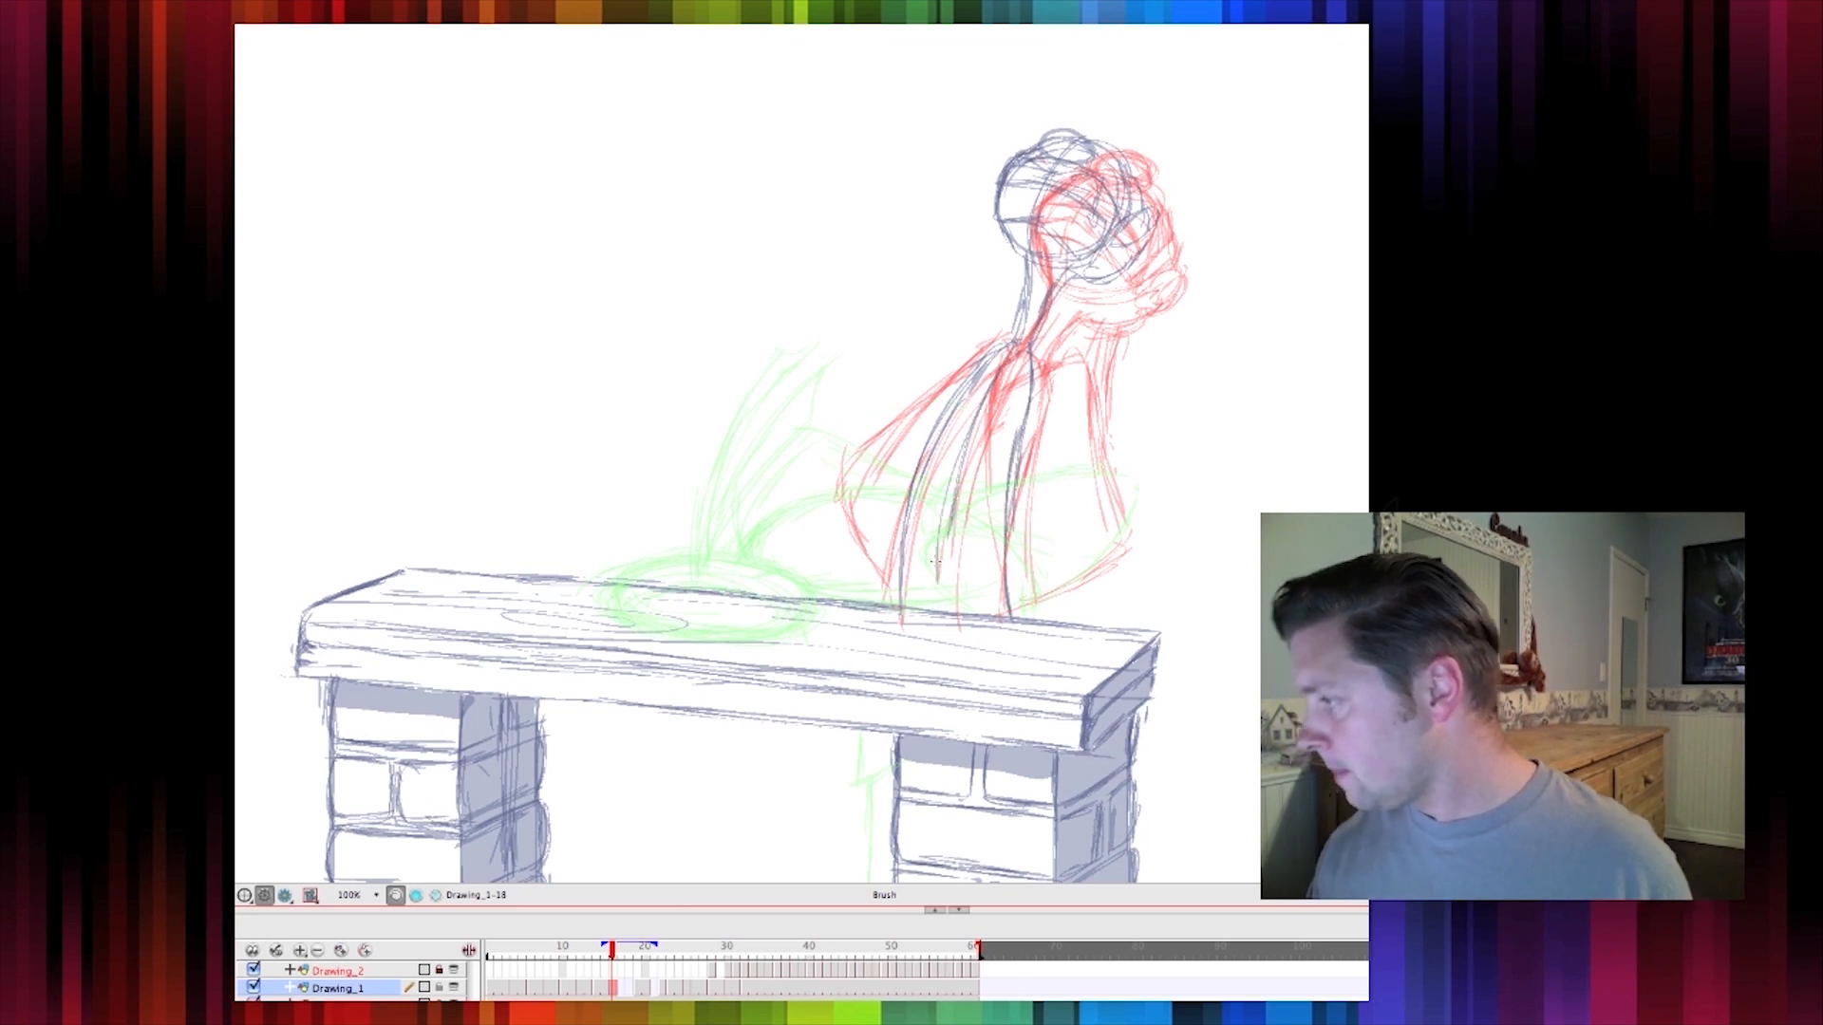
# Select the head sketch and shift it slightly left
pyautogui.moveTo(1044, 283)
pyautogui.mouseDown()
pyautogui.moveTo(1023, 110)
pyautogui.moveTo(1111, 277)
pyautogui.moveTo(1054, 287)
pyautogui.mouseUp()
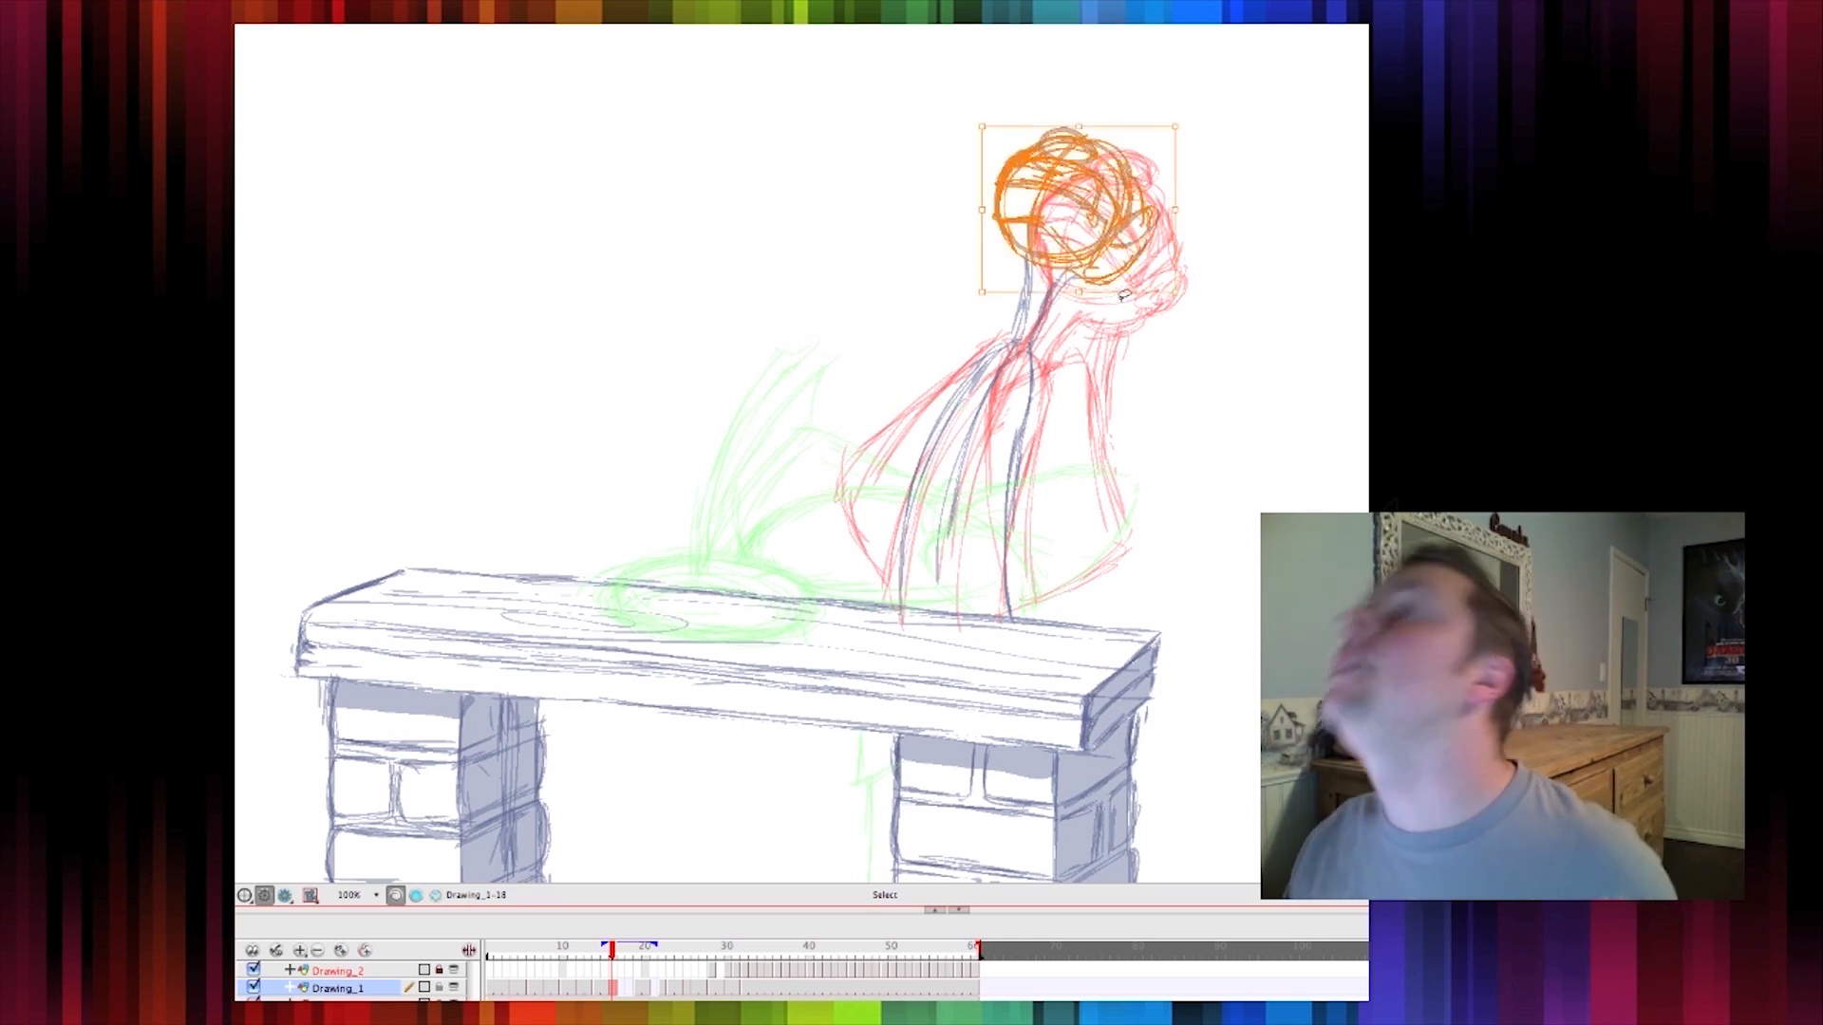
pyautogui.moveTo(1184, 296)
pyautogui.mouseDown()
pyautogui.moveTo(1161, 316)
pyautogui.moveTo(1186, 303)
pyautogui.mouseUp()
pyautogui.click(1040, 302)
pyautogui.moveTo(1039, 302); pyautogui.dragTo(1014, 305)
# Draw a neck line below the head with the Brush
pyautogui.hotkey('alt', 'b')
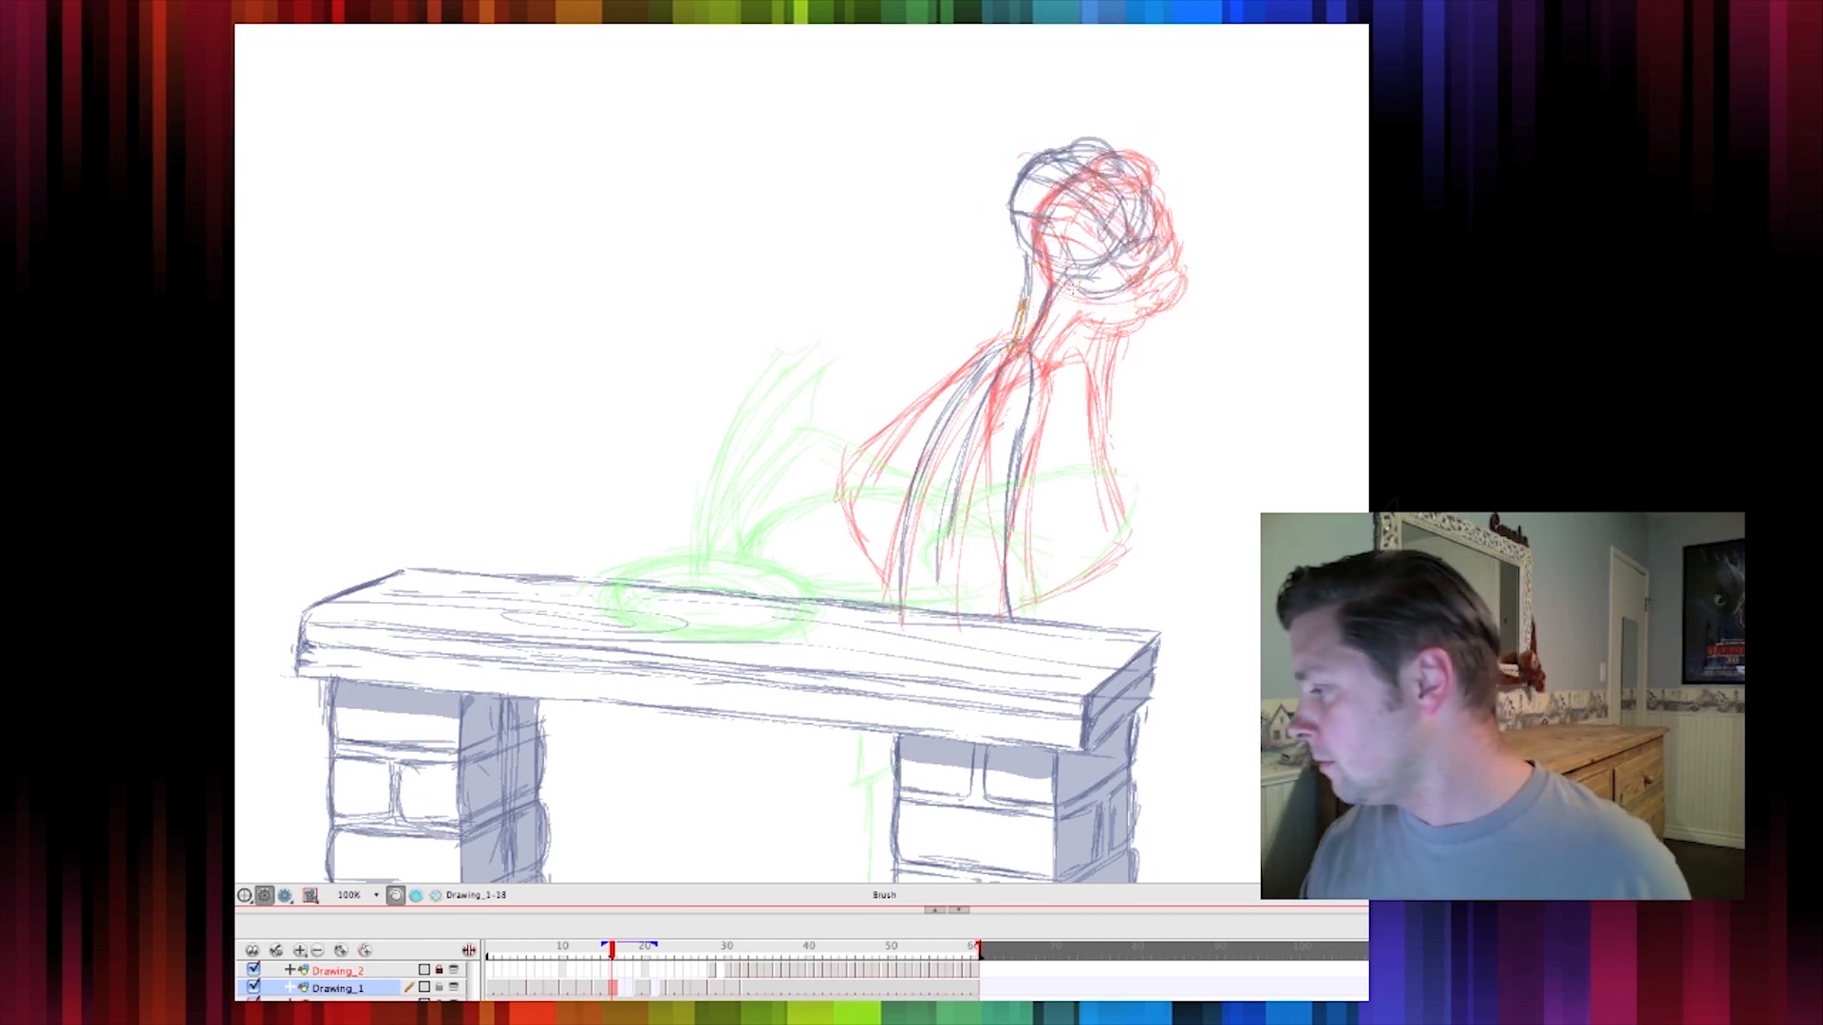
pyautogui.moveTo(1025, 243)
pyautogui.mouseDown()
pyautogui.moveTo(1017, 340)
pyautogui.moveTo(1012, 326)
pyautogui.mouseUp()
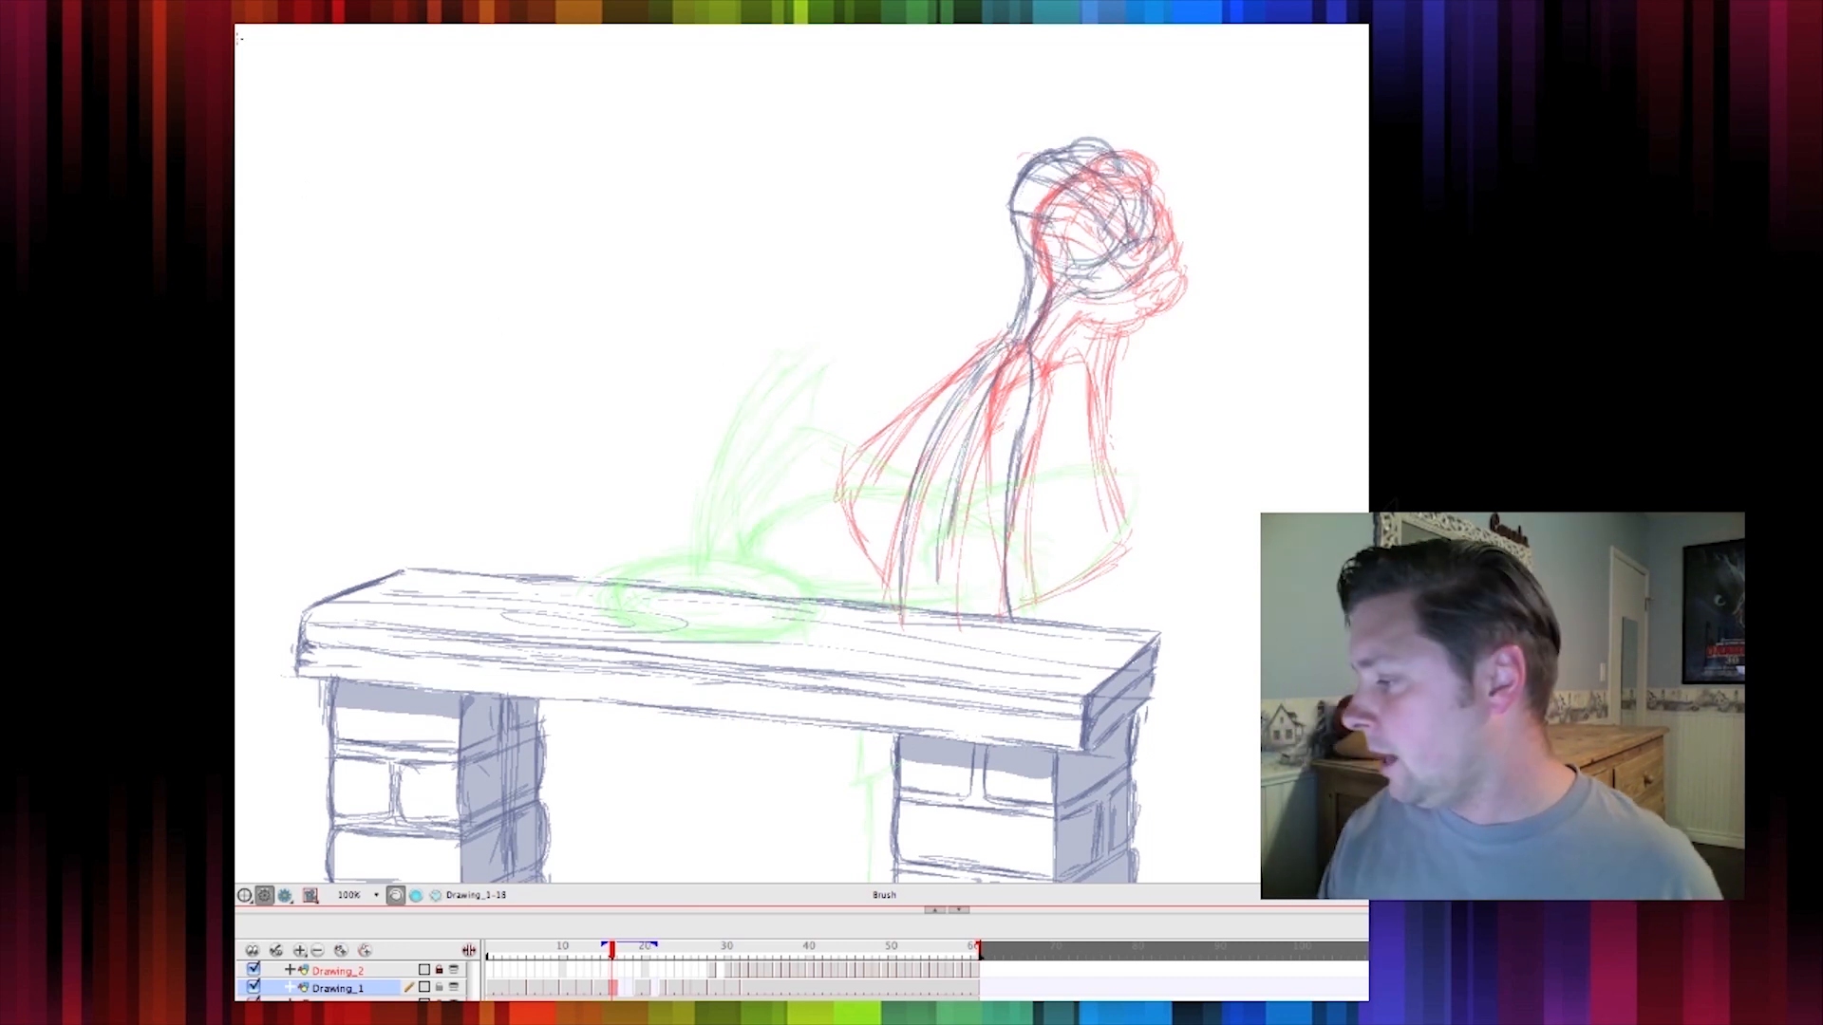
# Erase the earlier body lines under the head with the Eraser
pyautogui.hotkey('alt', 'e')
pyautogui.moveTo(1006, 337)
pyautogui.mouseDown()
pyautogui.moveTo(936, 421)
pyautogui.moveTo(887, 603)
pyautogui.moveTo(978, 475)
pyautogui.moveTo(1002, 567)
pyautogui.moveTo(916, 543)
pyautogui.moveTo(959, 580)
pyautogui.moveTo(1014, 570)
pyautogui.moveTo(1021, 603)
pyautogui.mouseUp()
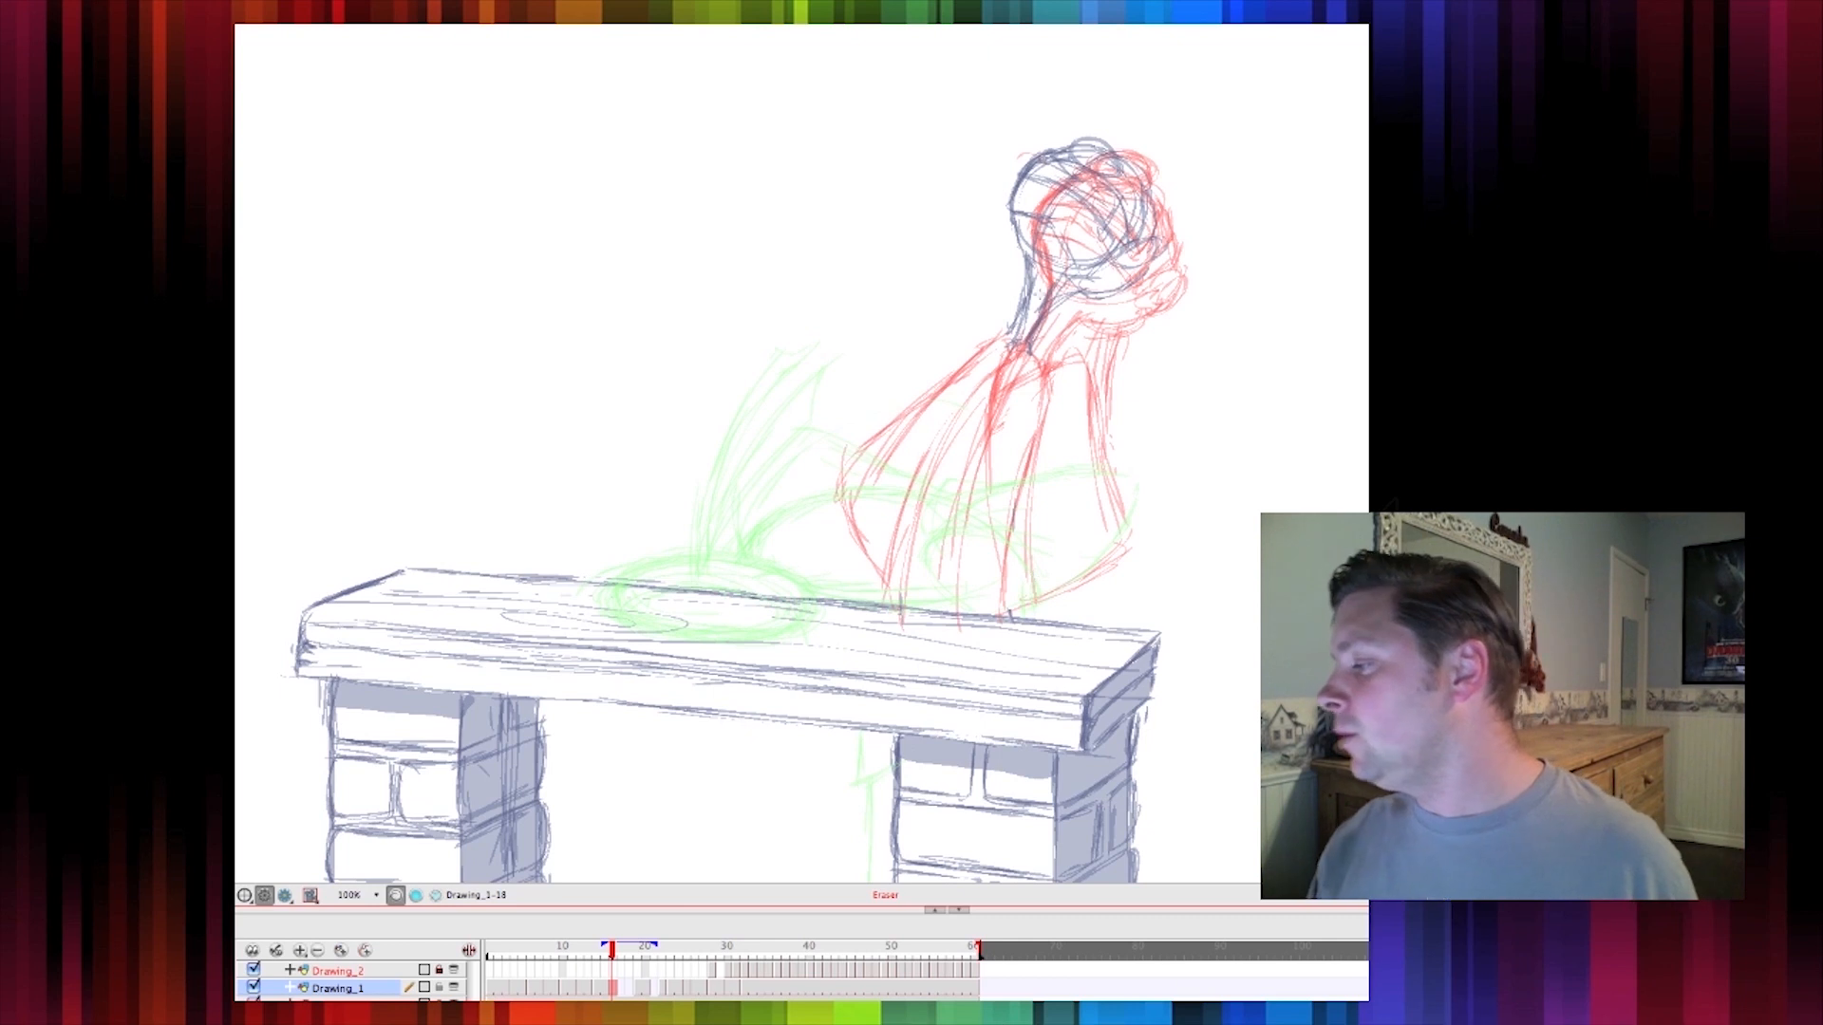
pyautogui.moveTo(1005, 334)
pyautogui.mouseDown()
pyautogui.moveTo(954, 364)
pyautogui.moveTo(902, 462)
pyautogui.mouseUp()
# Redraw the neck and the cloak-shaped body with brush strokes down to the bench
pyautogui.moveTo(935, 389); pyautogui.dragTo(892, 612)
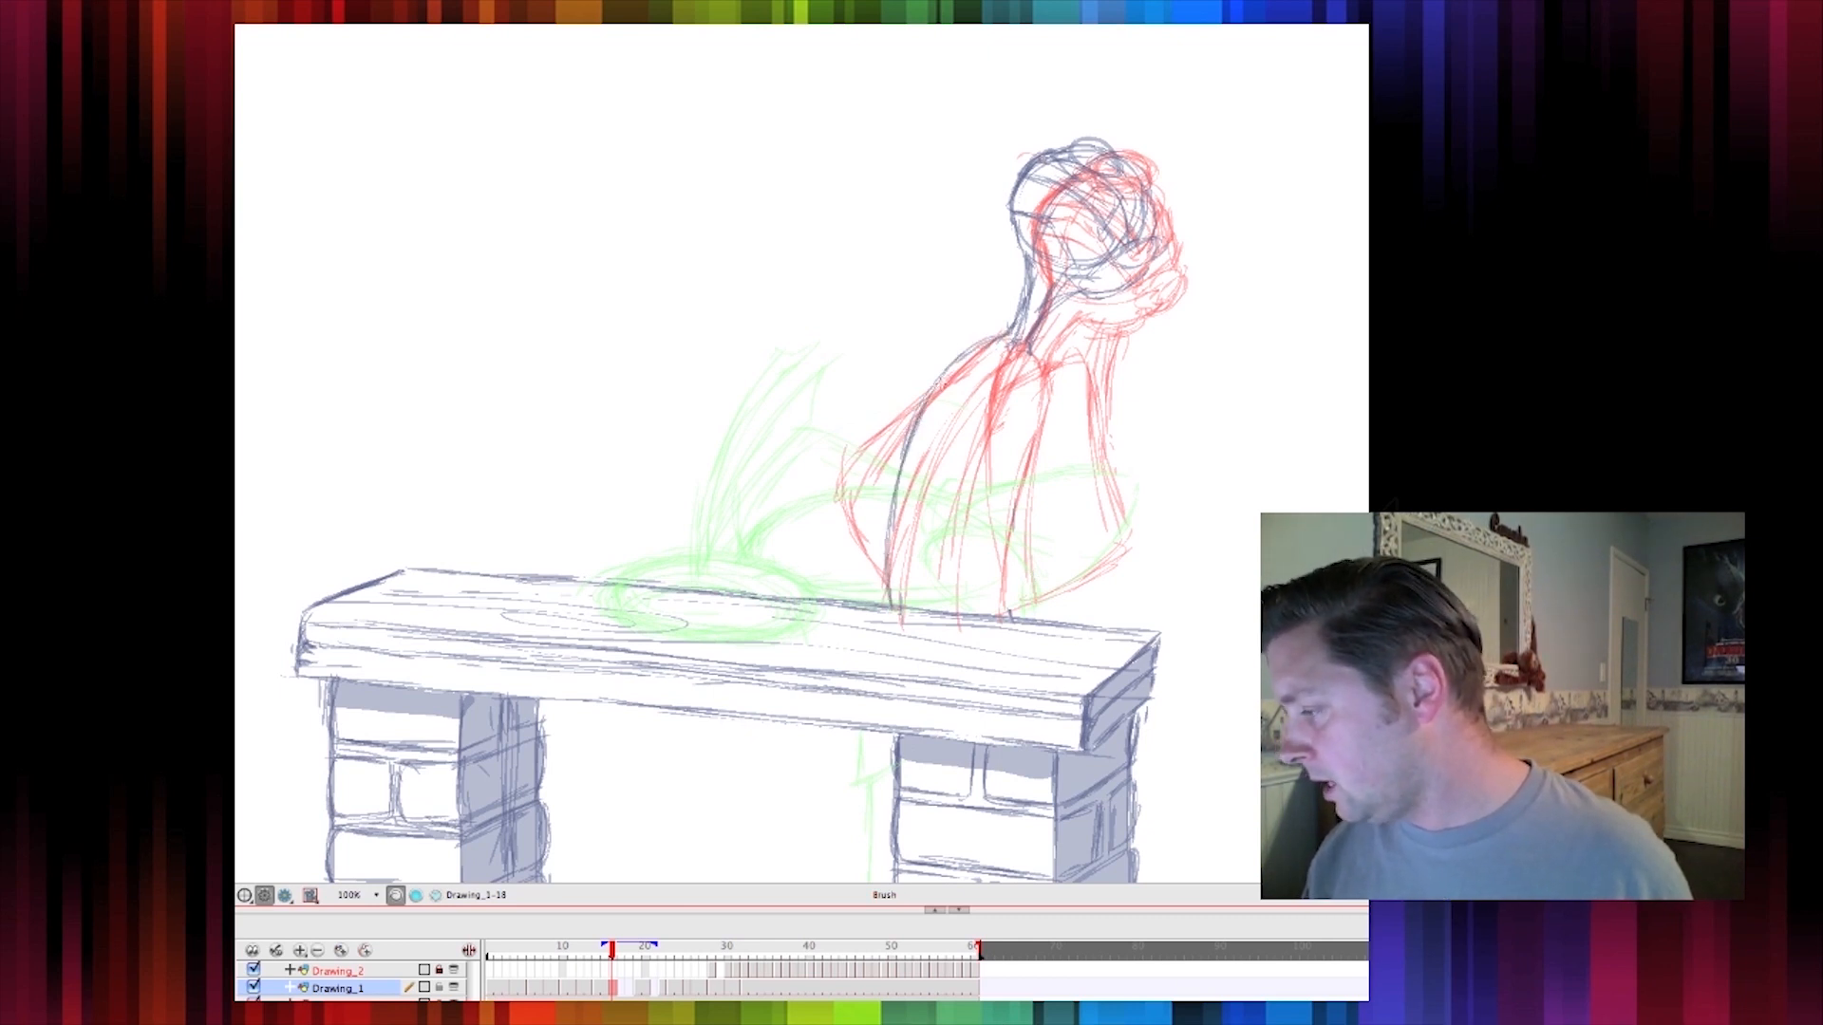
pyautogui.moveTo(1017, 356); pyautogui.dragTo(991, 397)
pyautogui.moveTo(1035, 318); pyautogui.dragTo(984, 510)
pyautogui.moveTo(987, 414); pyautogui.dragTo(987, 622)
pyautogui.moveTo(988, 347)
pyautogui.mouseDown()
pyautogui.moveTo(923, 493)
pyautogui.moveTo(917, 576)
pyautogui.moveTo(954, 408)
pyautogui.mouseUp()
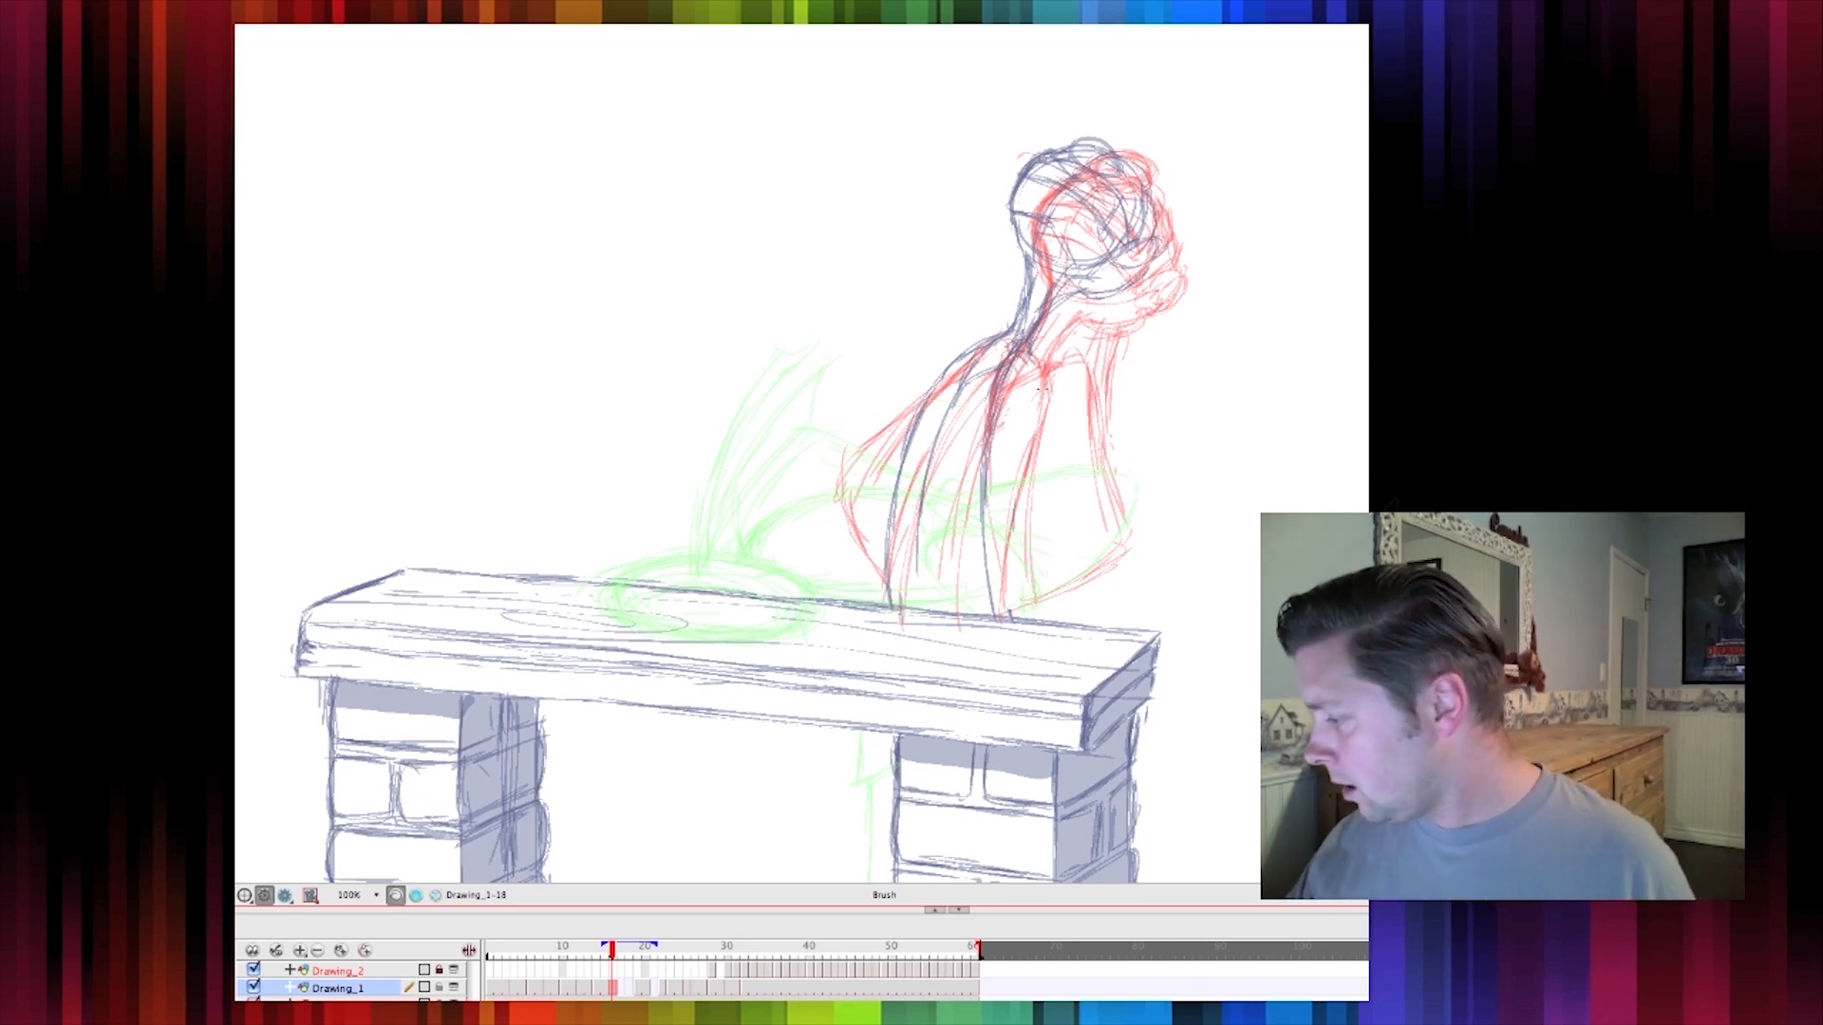
pyautogui.moveTo(1045, 394)
pyautogui.mouseDown()
pyautogui.moveTo(1087, 468)
pyautogui.moveTo(1071, 441)
pyautogui.moveTo(1095, 475)
pyautogui.moveTo(1112, 465)
pyautogui.moveTo(1109, 489)
pyautogui.moveTo(1008, 570)
pyautogui.mouseUp()
pyautogui.moveTo(1101, 513); pyautogui.dragTo(986, 605)
pyautogui.moveTo(1107, 507); pyautogui.dragTo(1057, 564)
pyautogui.moveTo(1036, 483)
pyautogui.mouseDown()
pyautogui.moveTo(976, 528)
pyautogui.moveTo(985, 515)
pyautogui.mouseUp()
pyautogui.moveTo(936, 384); pyautogui.dragTo(823, 484)
pyautogui.moveTo(839, 478); pyautogui.dragTo(891, 602)
pyautogui.moveTo(833, 479); pyautogui.dragTo(888, 600)
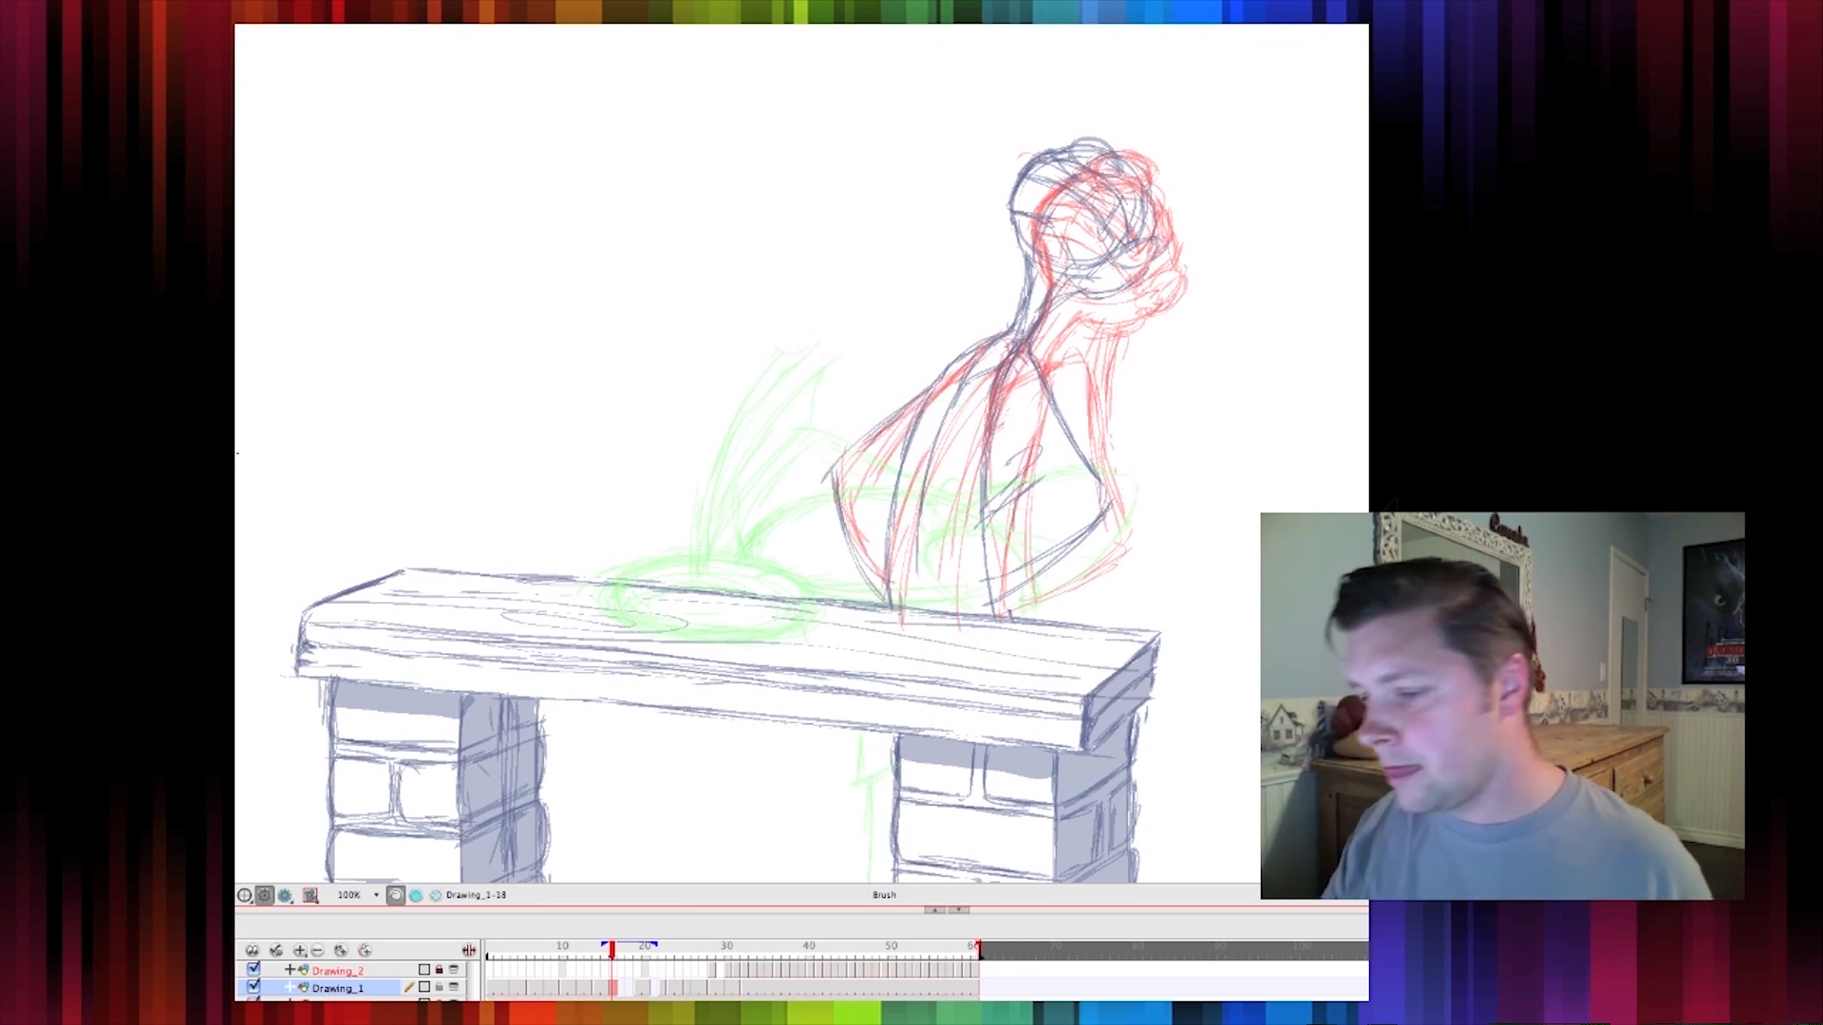
# Turn off onion skinning and refine the bun on top of the head
pyautogui.hotkey('alt', 'o')
pyautogui.press('e')
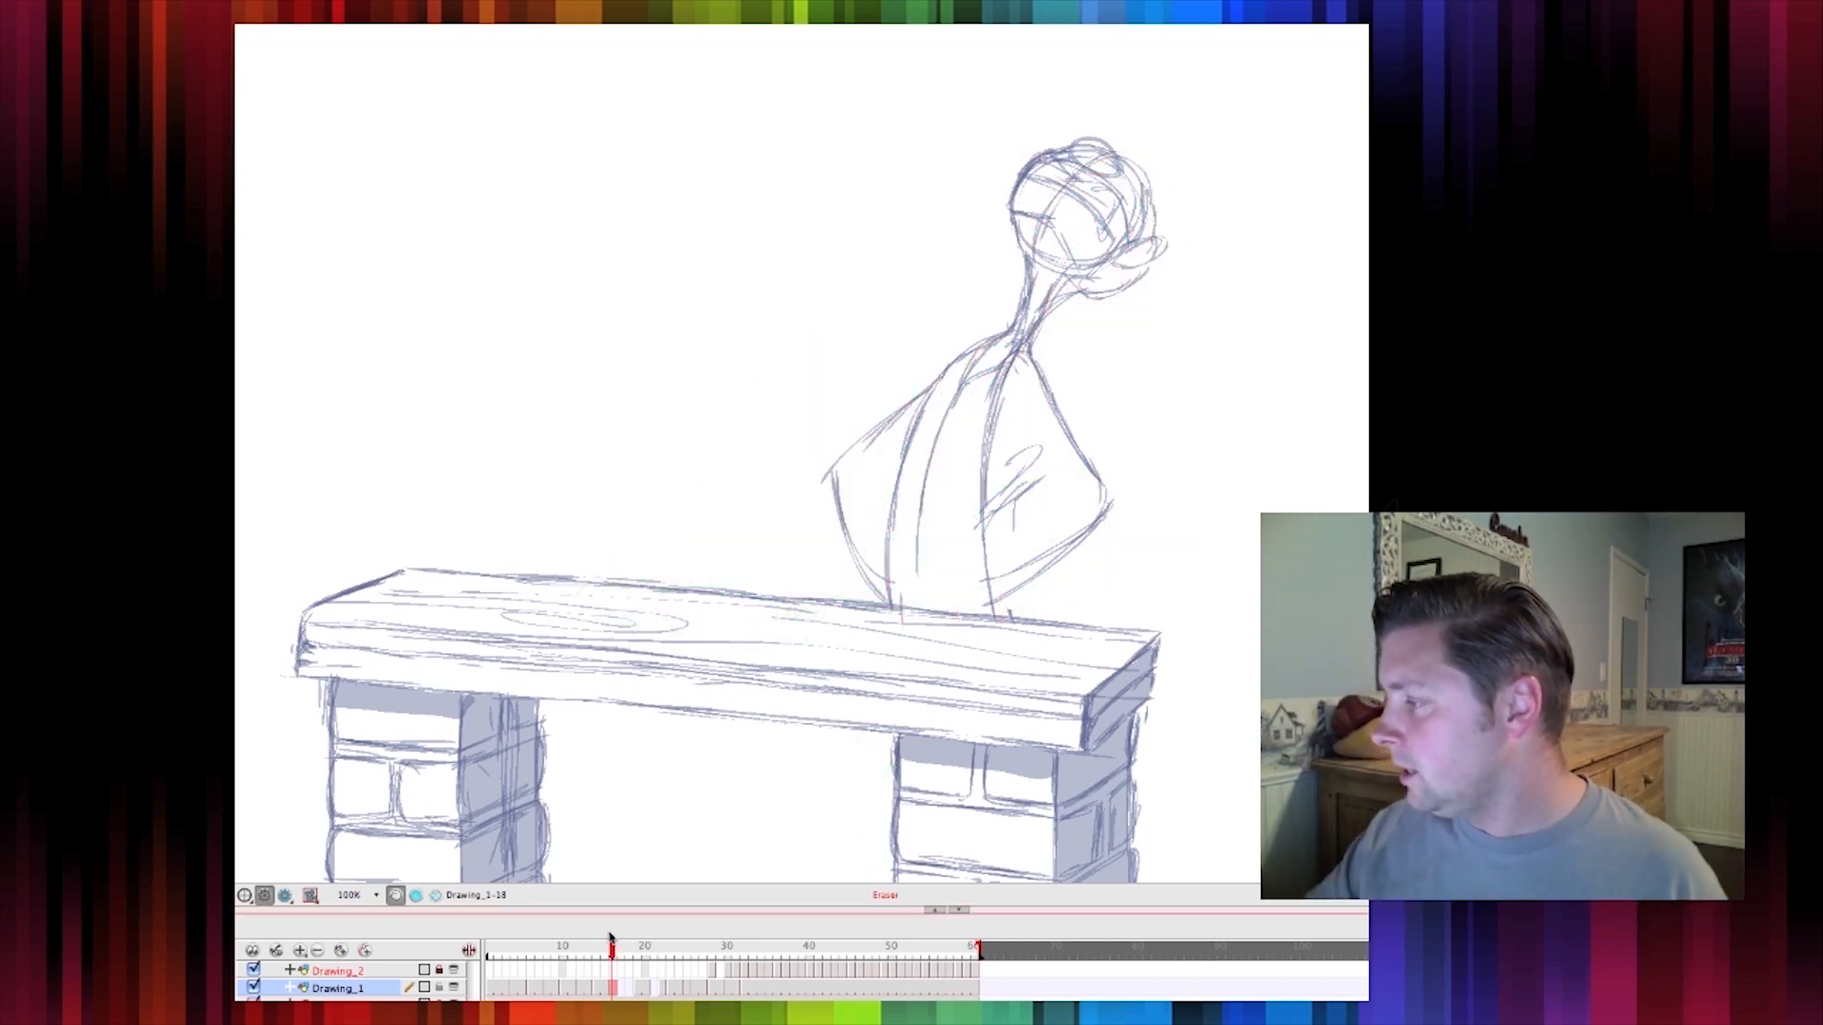
pyautogui.moveTo(1100, 147)
pyautogui.mouseDown()
pyautogui.moveTo(1124, 184)
pyautogui.moveTo(1115, 138)
pyautogui.mouseUp()
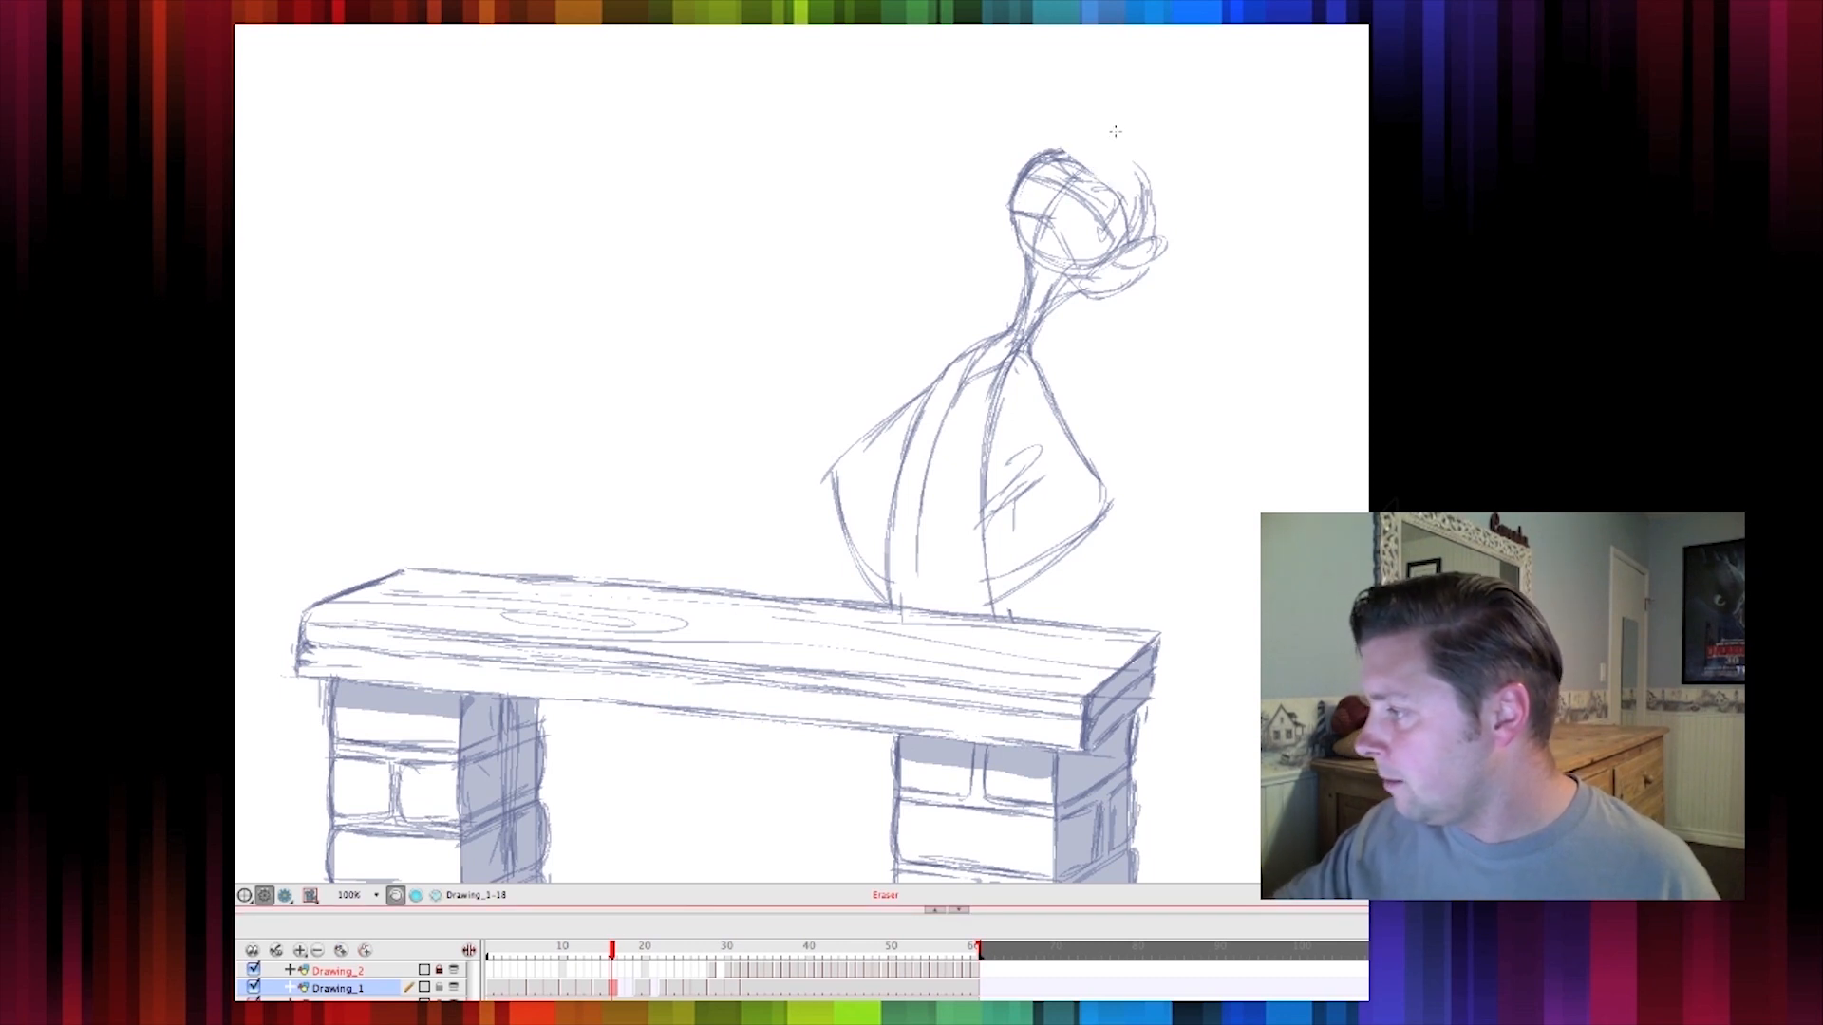
pyautogui.moveTo(1099, 150)
pyautogui.mouseDown()
pyautogui.moveTo(1153, 188)
pyautogui.moveTo(1147, 171)
pyautogui.moveTo(1037, 161)
pyautogui.mouseUp()
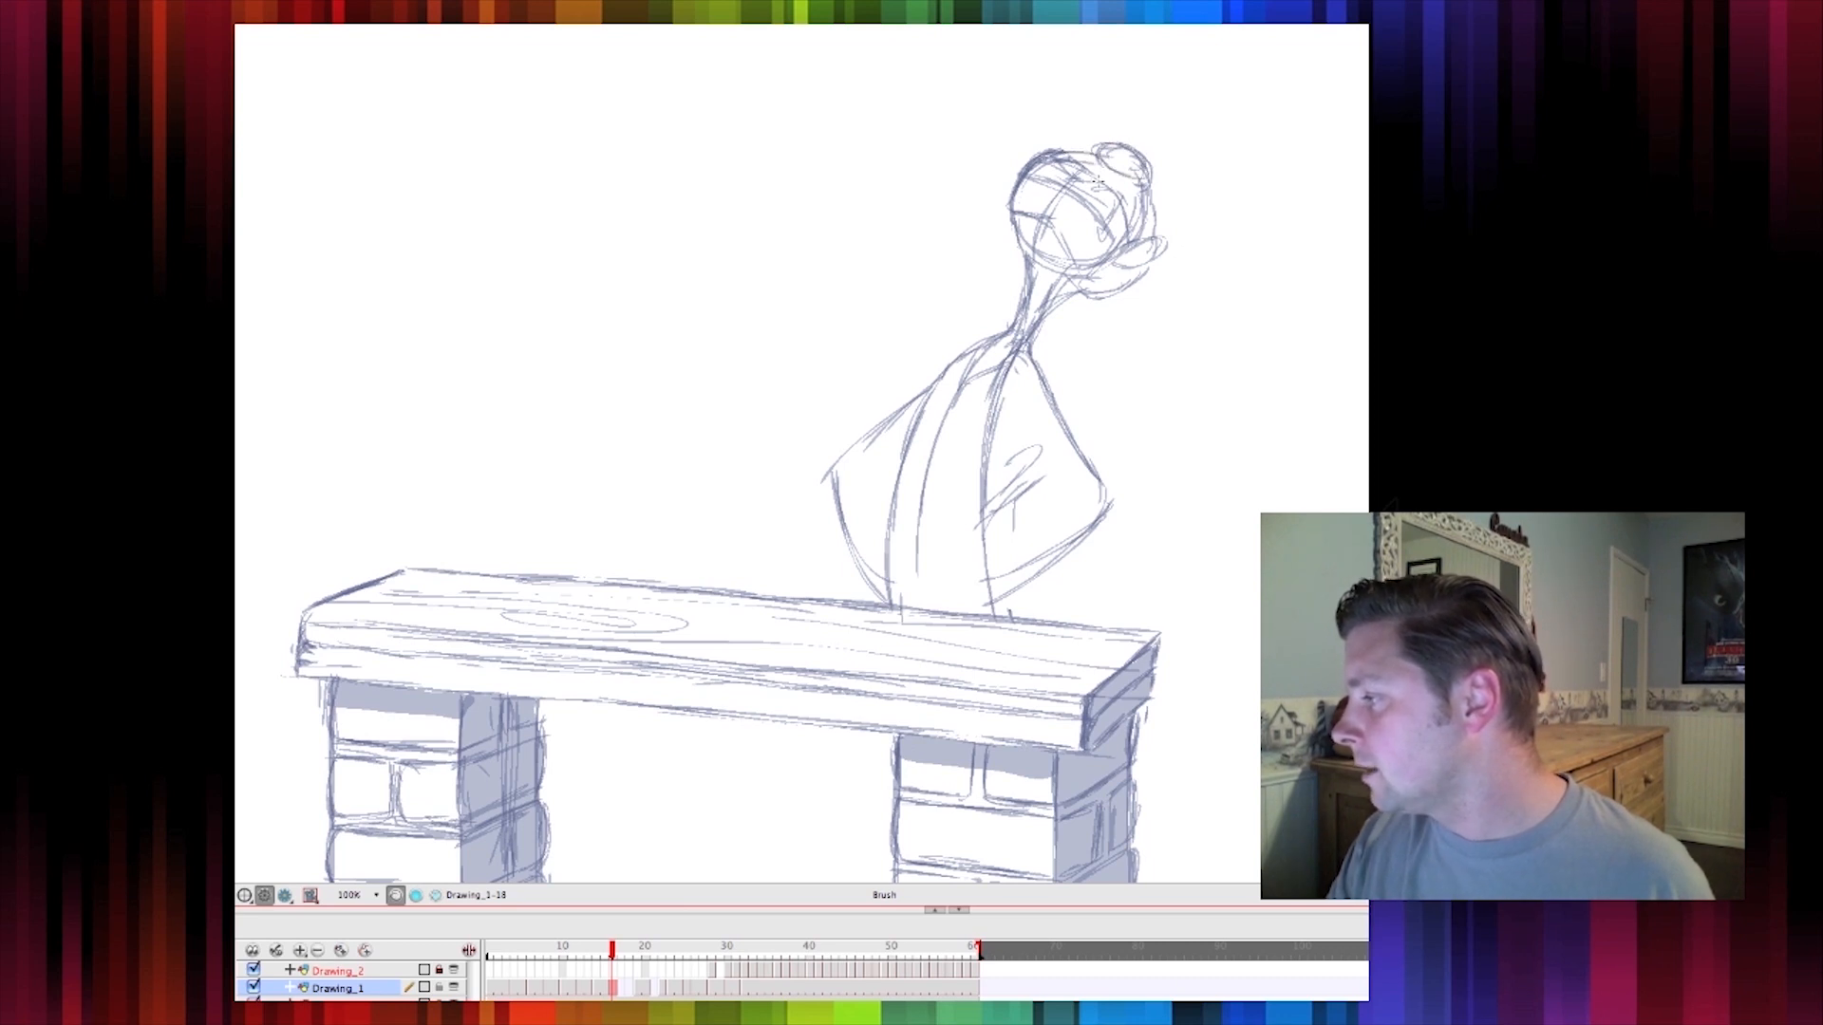
# Flip back and forth through the frames around frame 18 to check the motion
pyautogui.moveTo(605, 958); pyautogui.dragTo(609, 989)
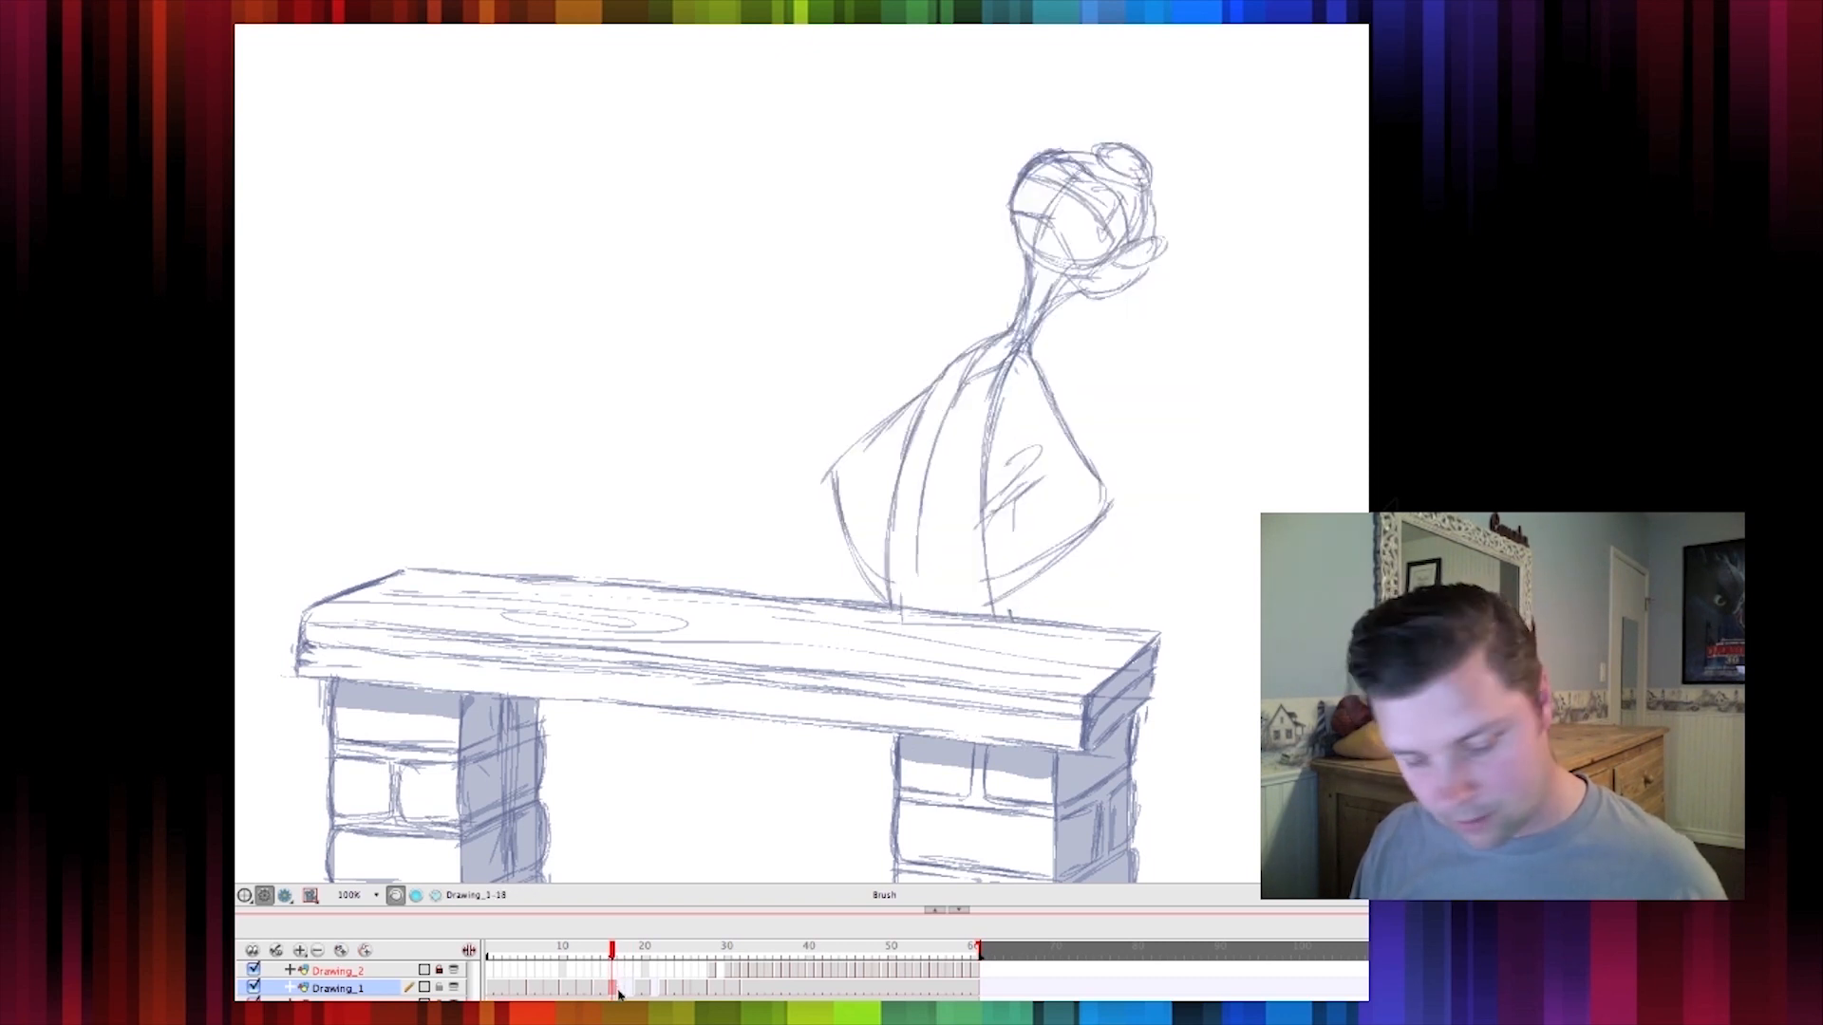
pyautogui.click(623, 991)
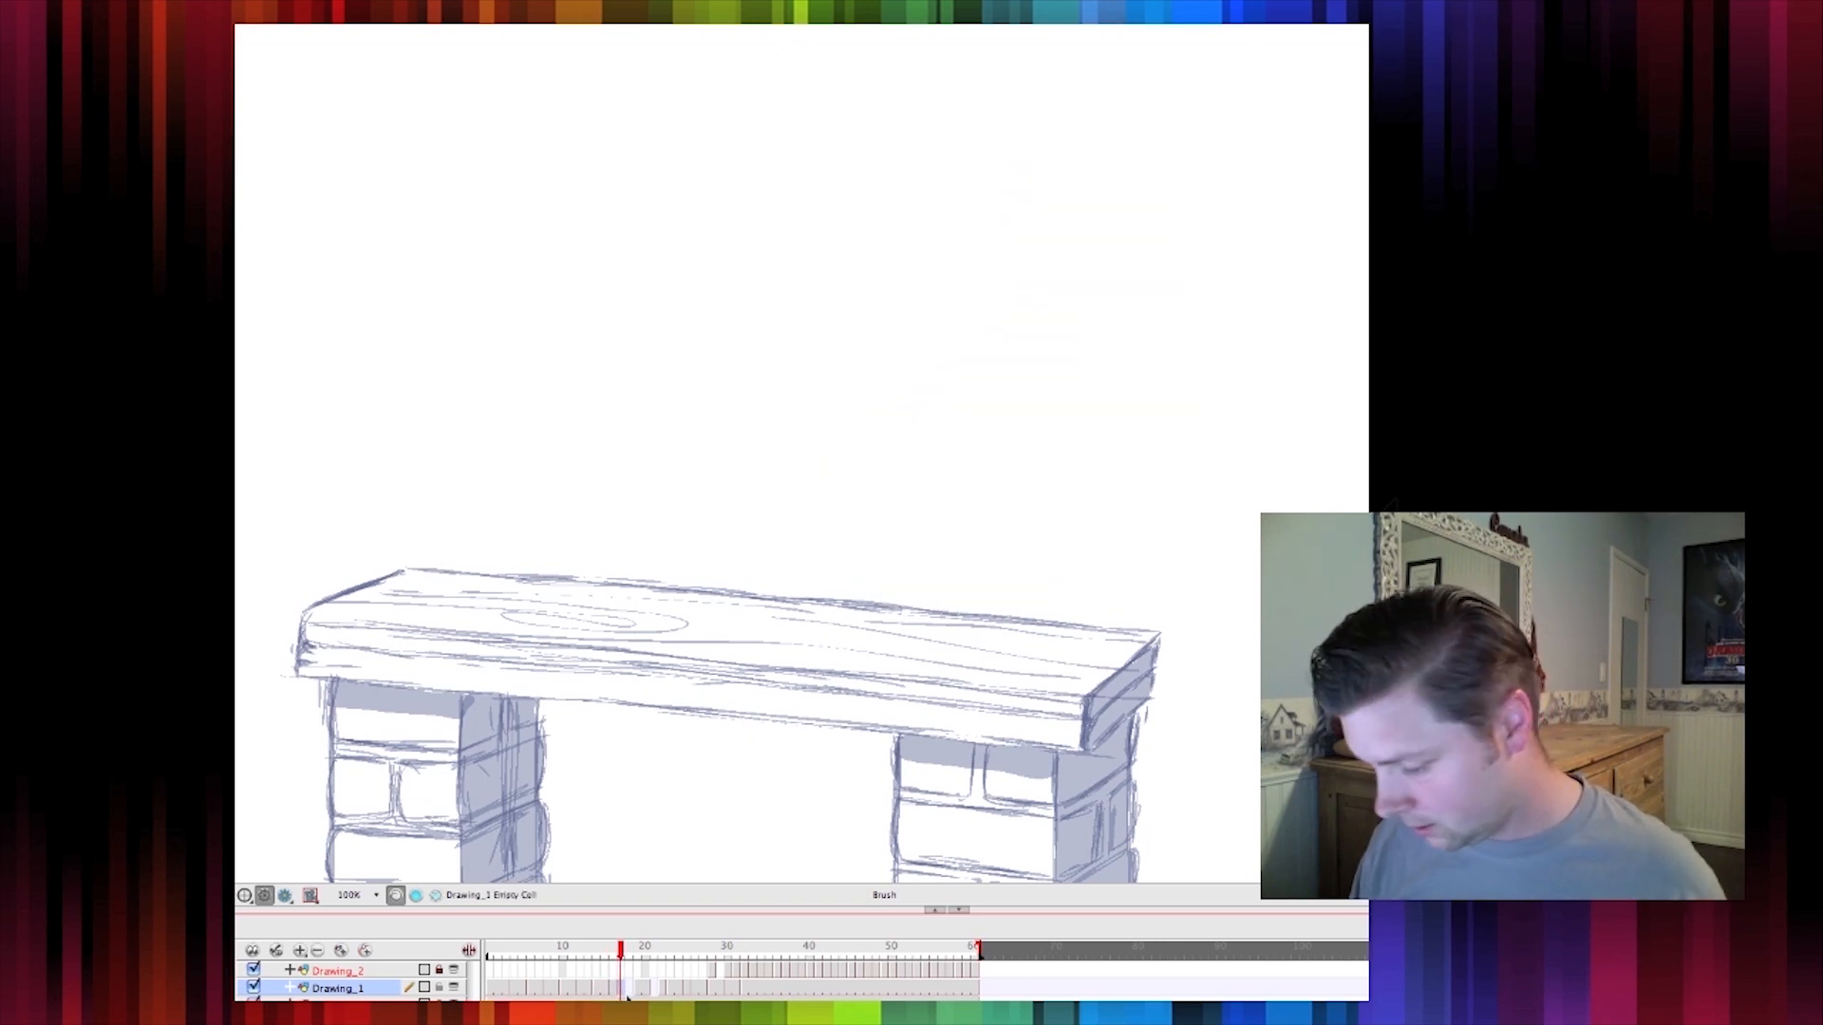
pyautogui.press(',')
pyautogui.press(',')
pyautogui.press('.')
pyautogui.press(',')
pyautogui.press('.')
pyautogui.press(',')
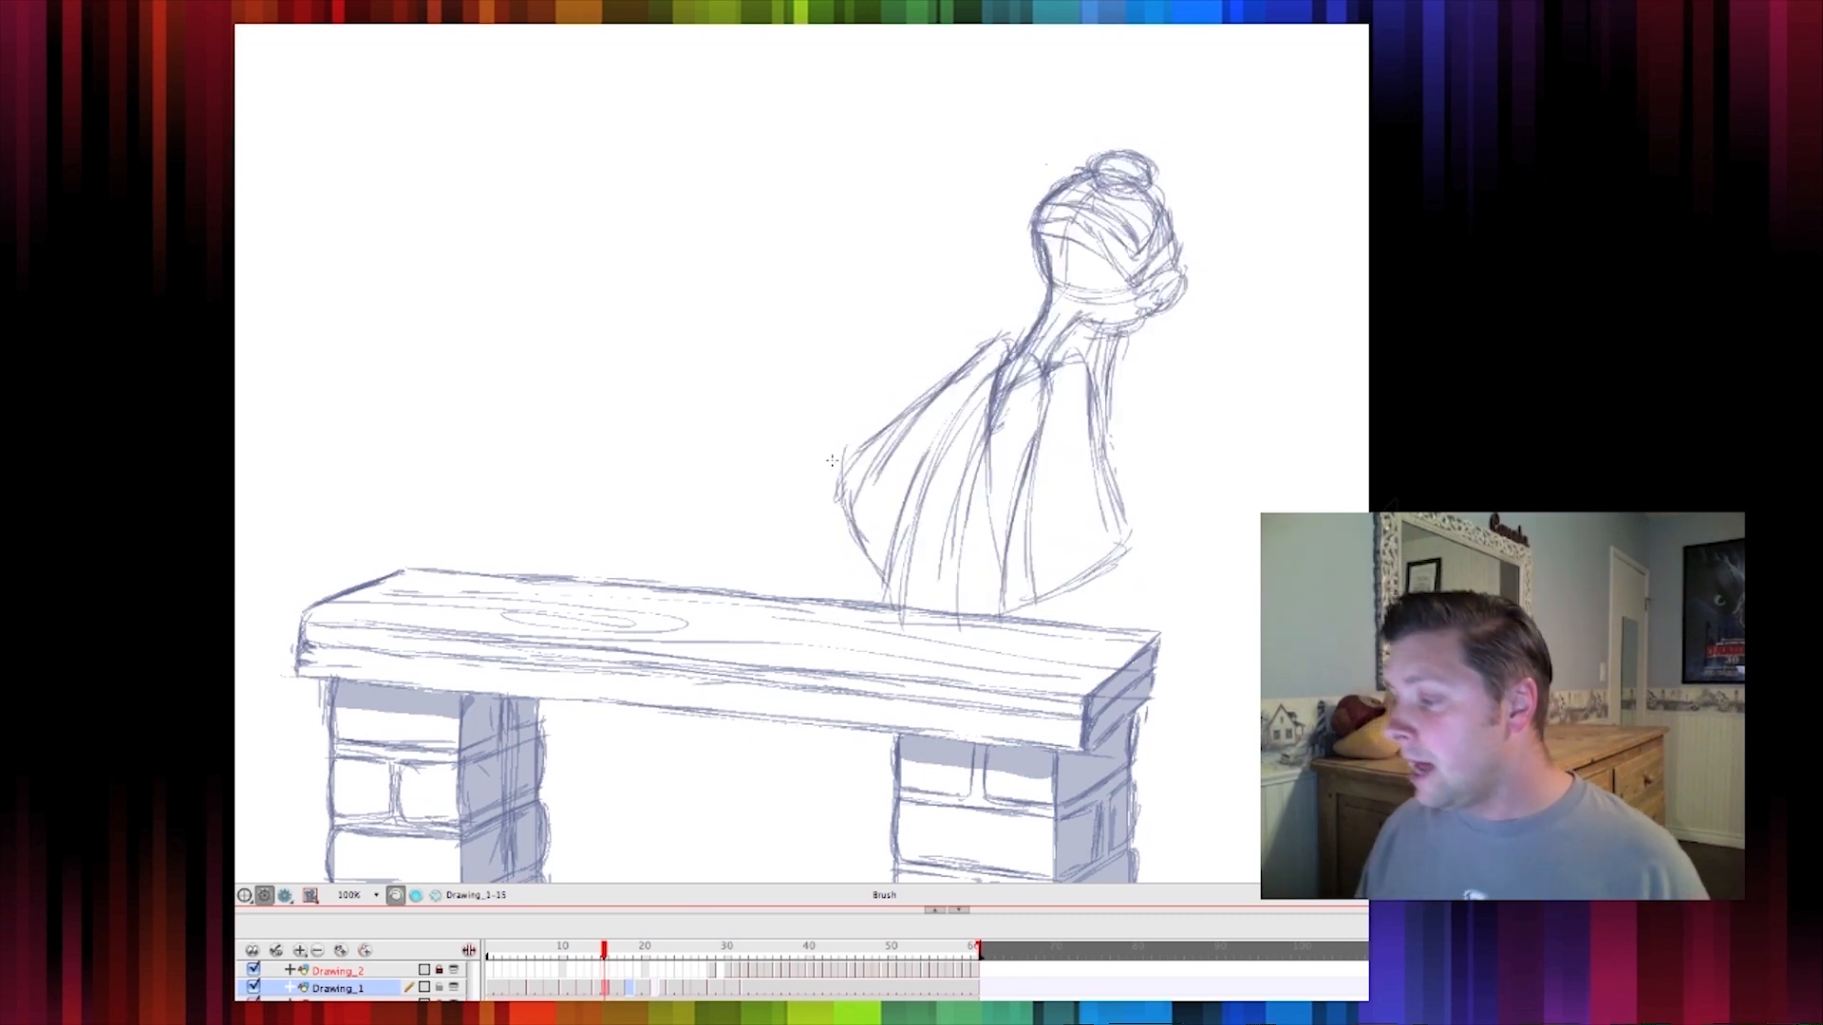
pyautogui.press('.')
pyautogui.click(233, 467)
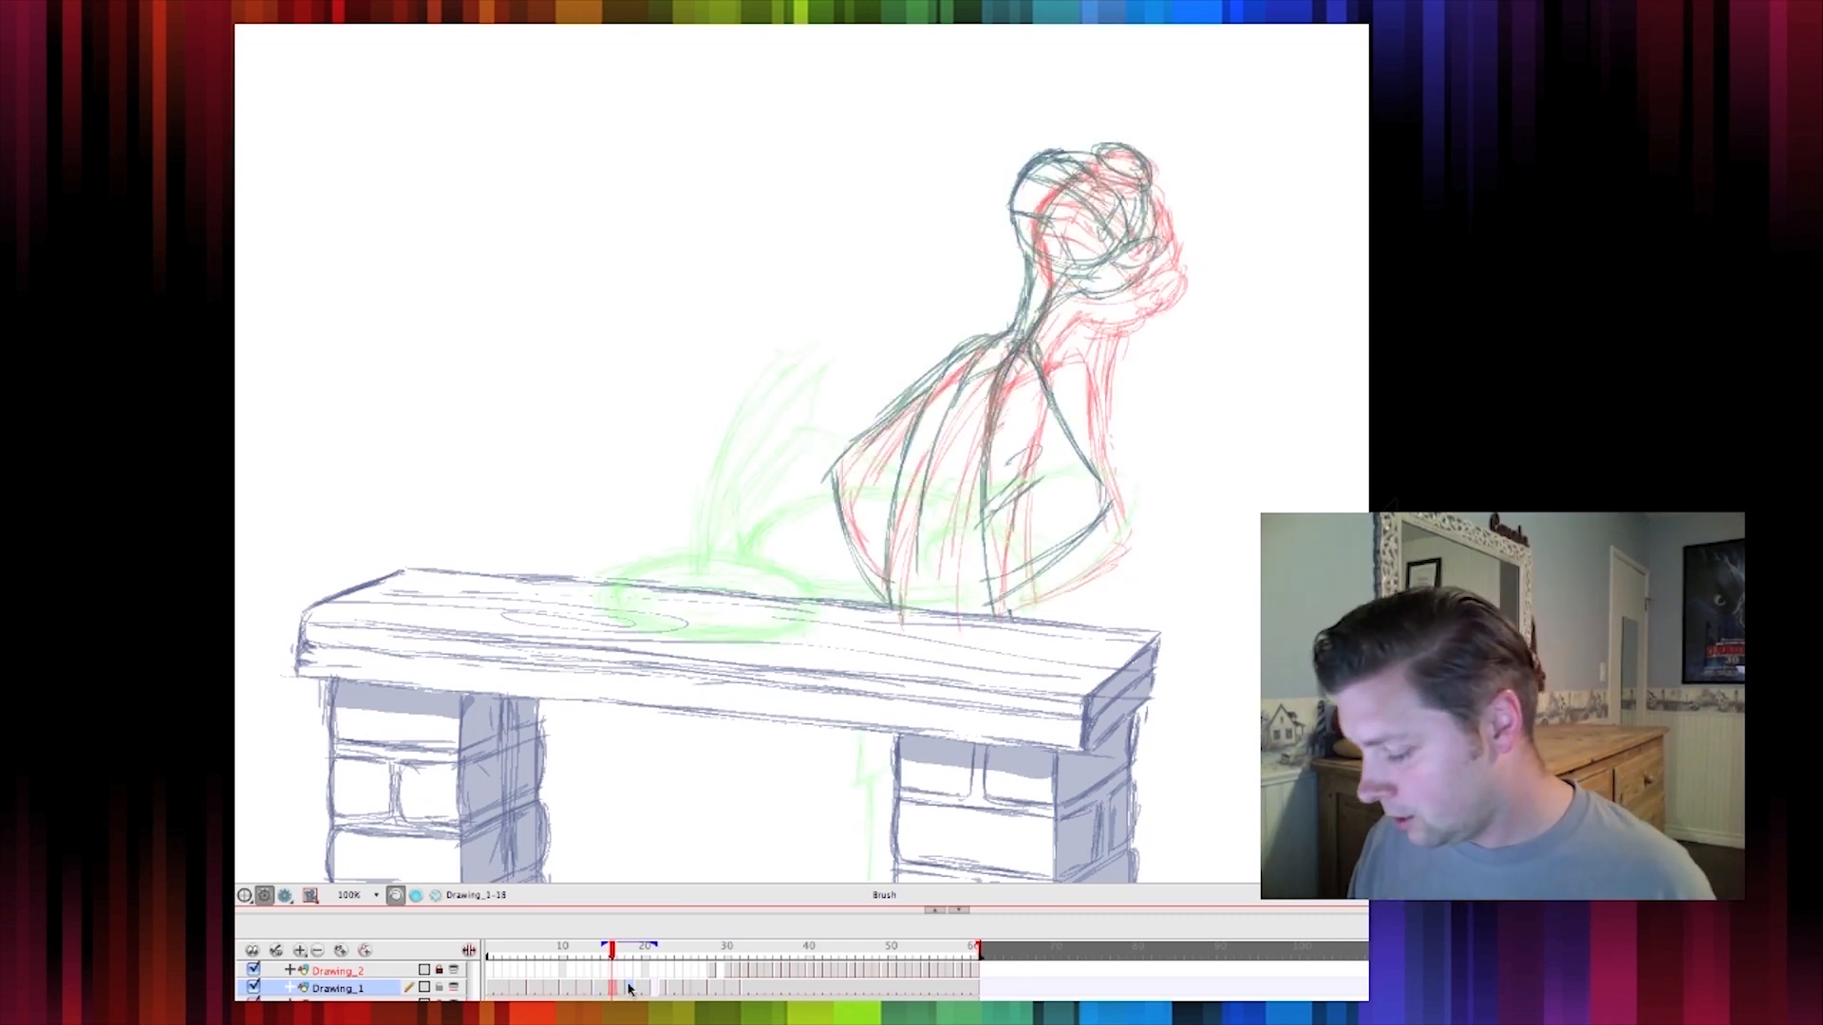
pyautogui.press('.')
pyautogui.press('.')
pyautogui.press('.')
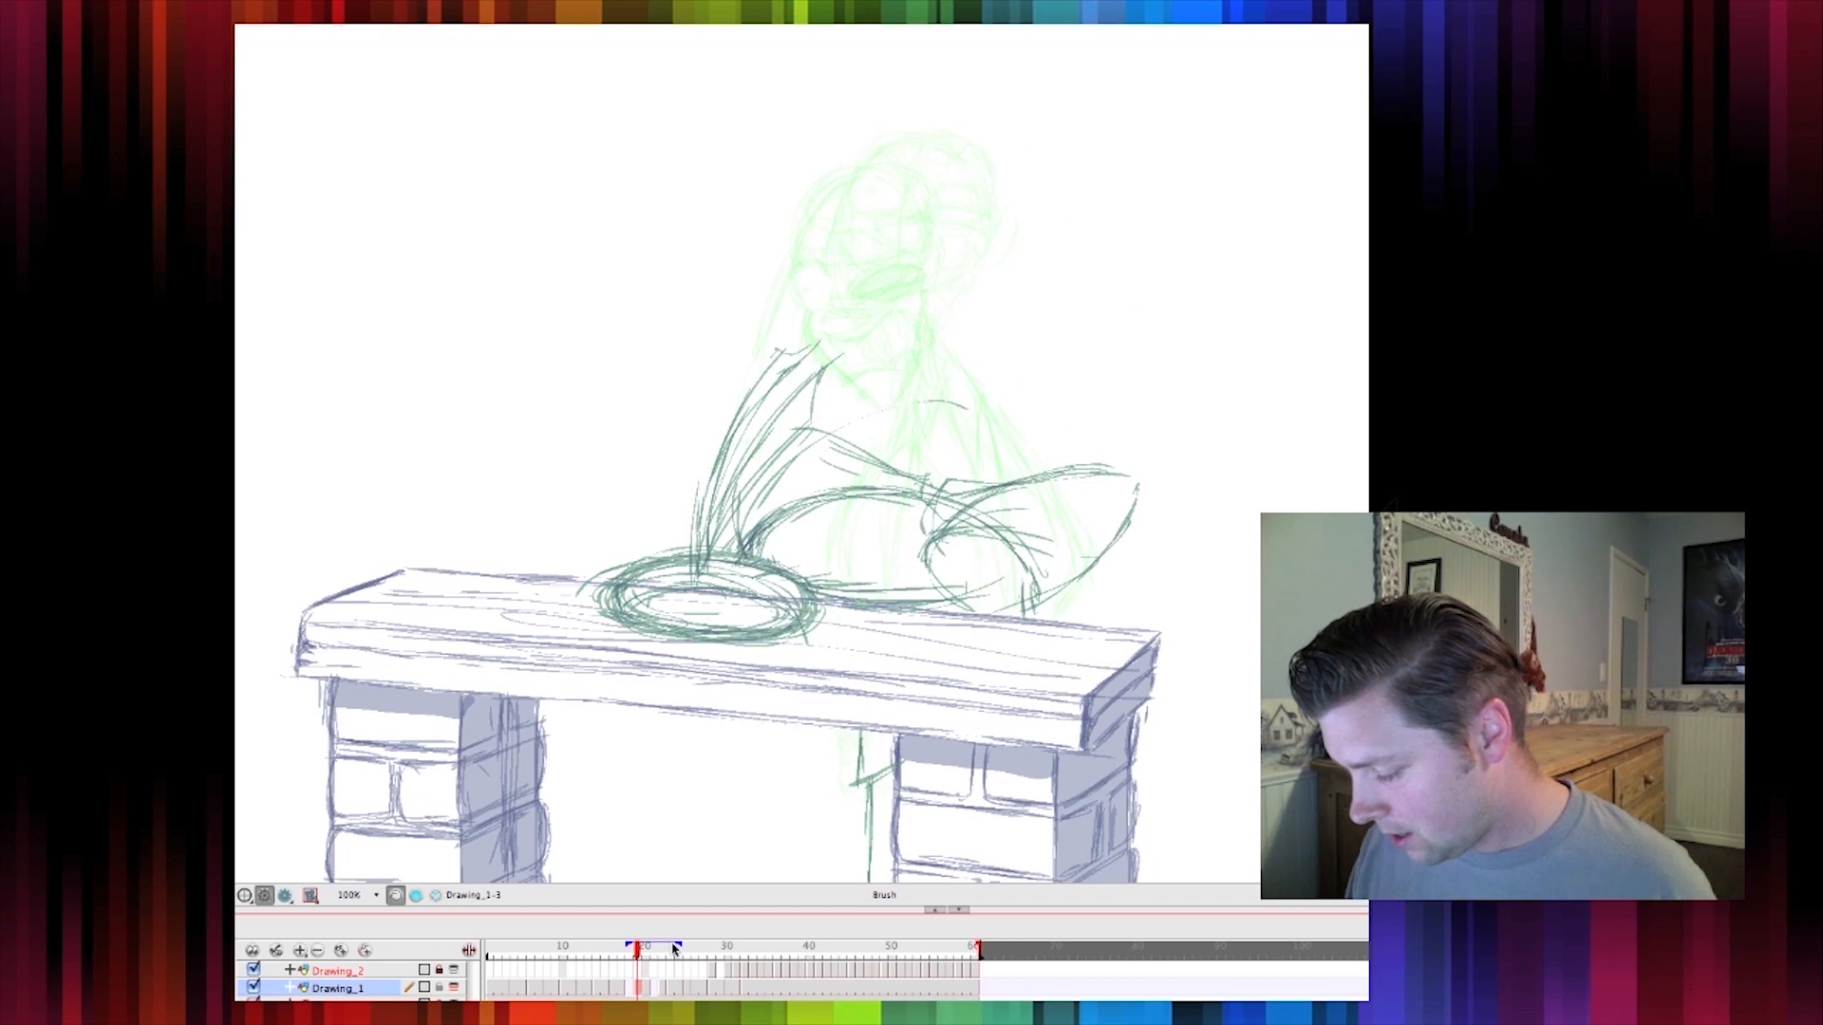
# Narrow the onion-skin range and, on the empty frame after the new pose, sketch motion arcs from the bench toward the head
pyautogui.moveTo(676, 948); pyautogui.dragTo(648, 947)
pyautogui.click(634, 990)
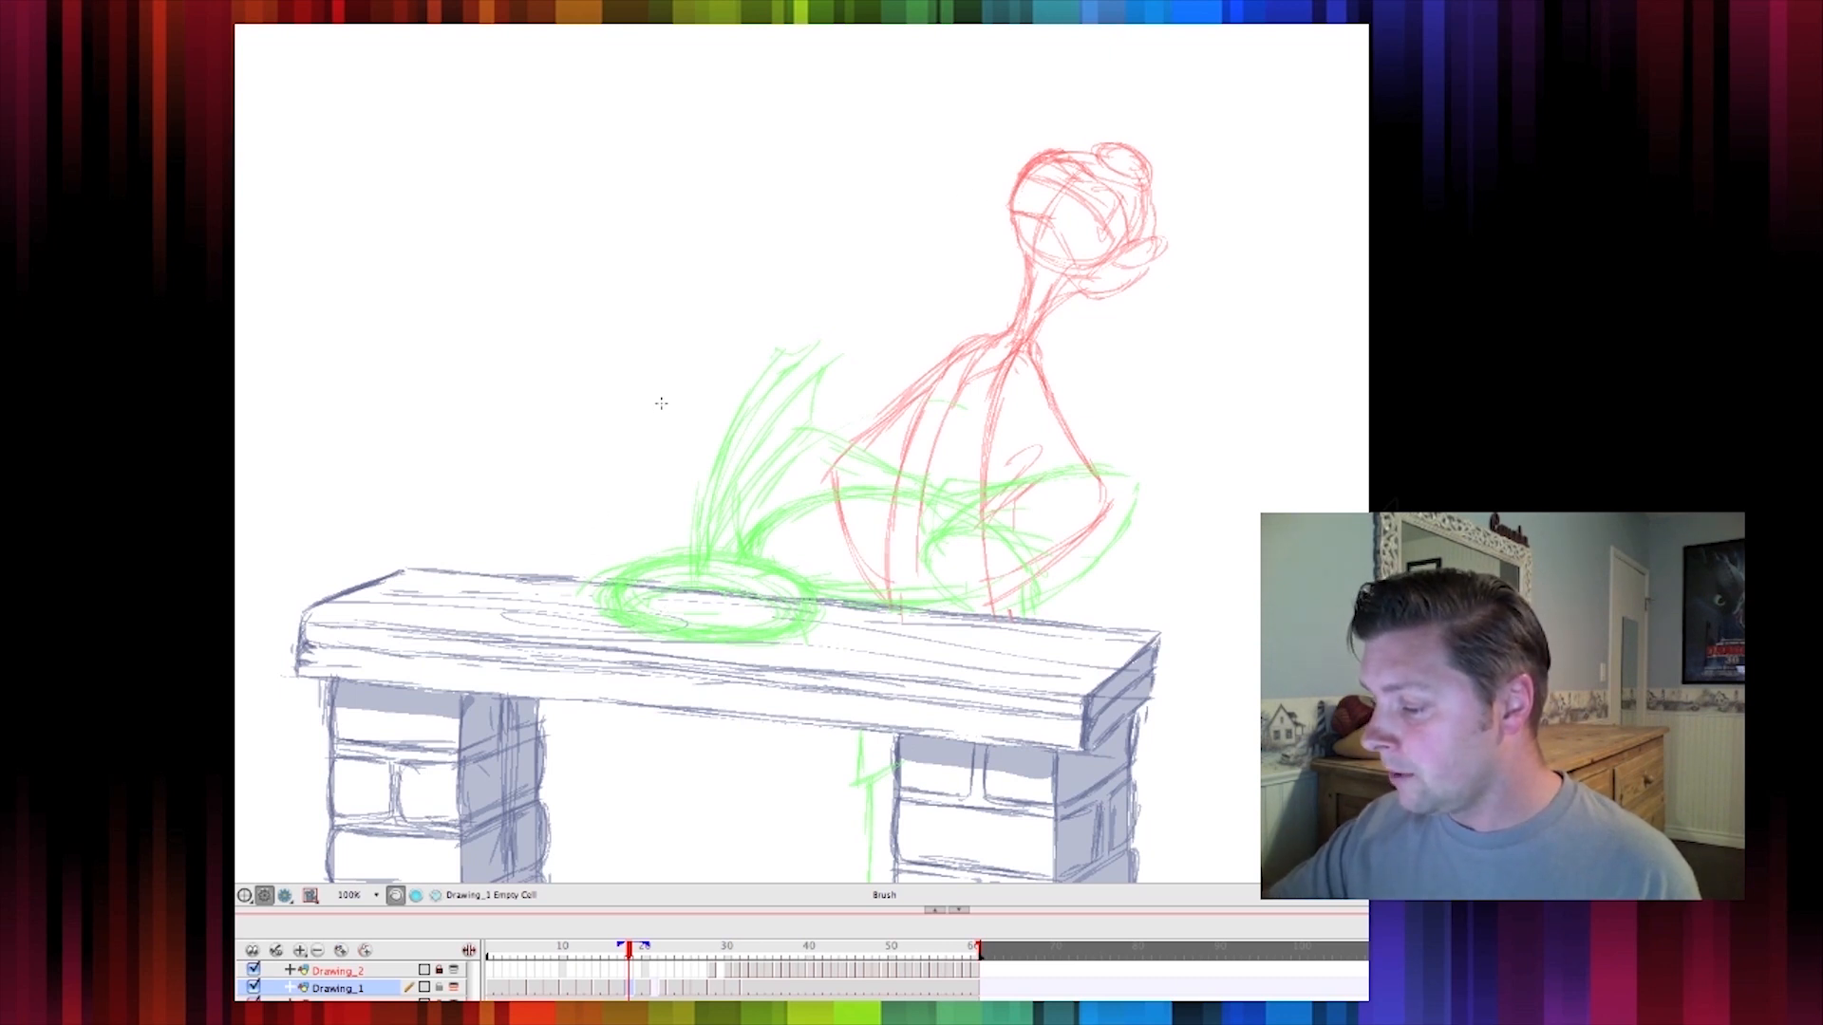
pyautogui.moveTo(594, 556)
pyautogui.mouseDown()
pyautogui.moveTo(722, 323)
pyautogui.moveTo(989, 148)
pyautogui.mouseUp()
pyautogui.moveTo(792, 248); pyautogui.dragTo(861, 202)
pyautogui.moveTo(835, 568); pyautogui.dragTo(955, 362)
pyautogui.moveTo(814, 612); pyautogui.dragTo(1033, 271)
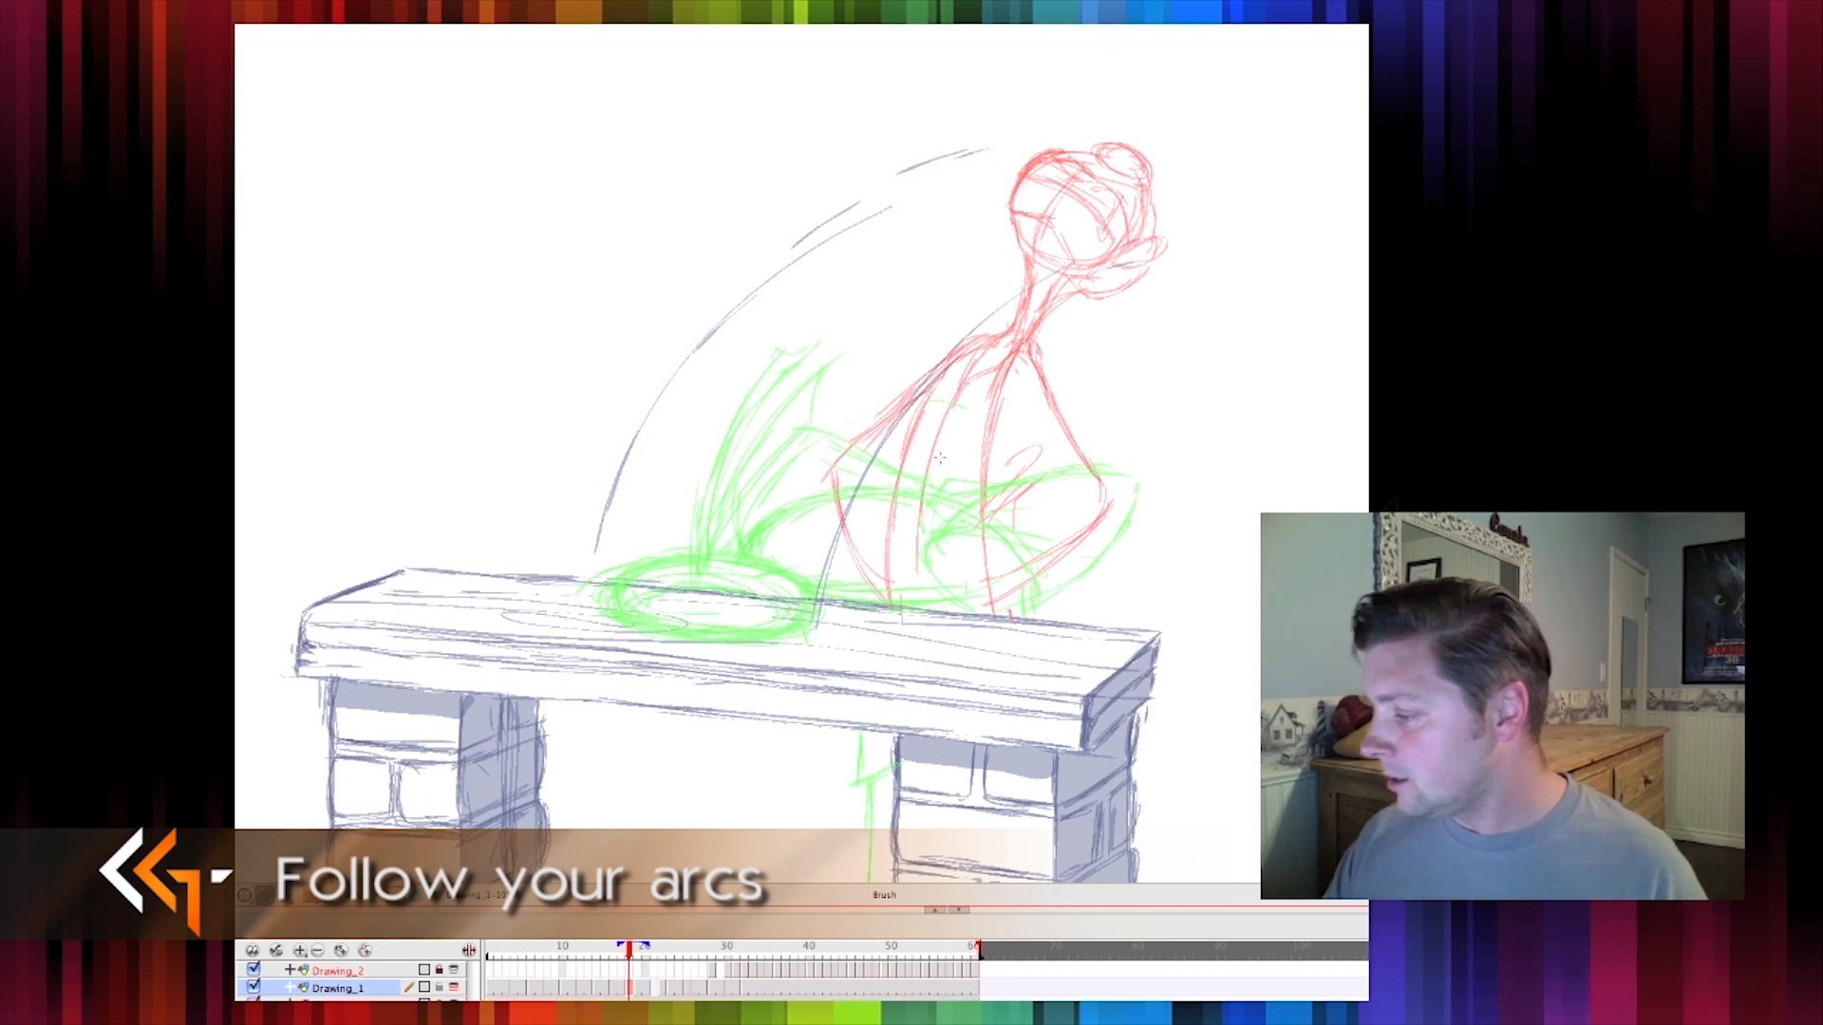
pyautogui.moveTo(629, 951); pyautogui.dragTo(629, 947)
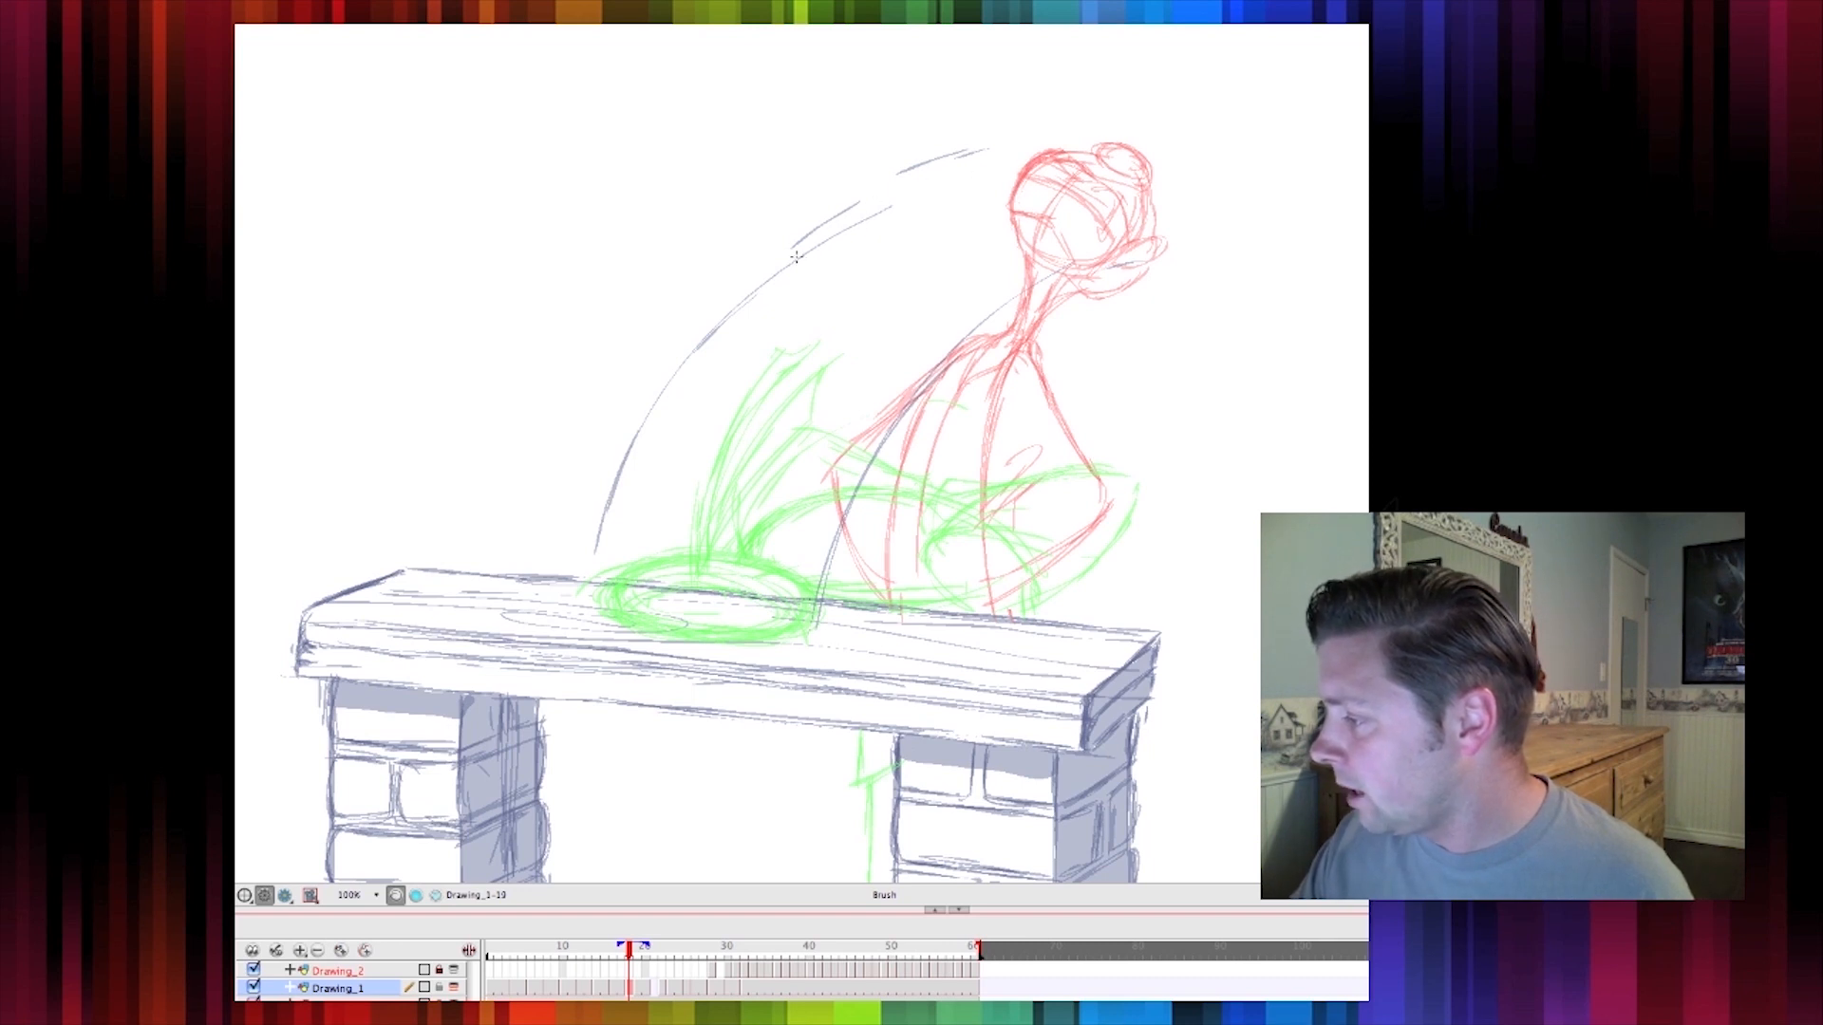
pyautogui.moveTo(926, 186)
pyautogui.mouseDown()
pyautogui.moveTo(768, 285)
pyautogui.moveTo(736, 327)
pyautogui.mouseUp()
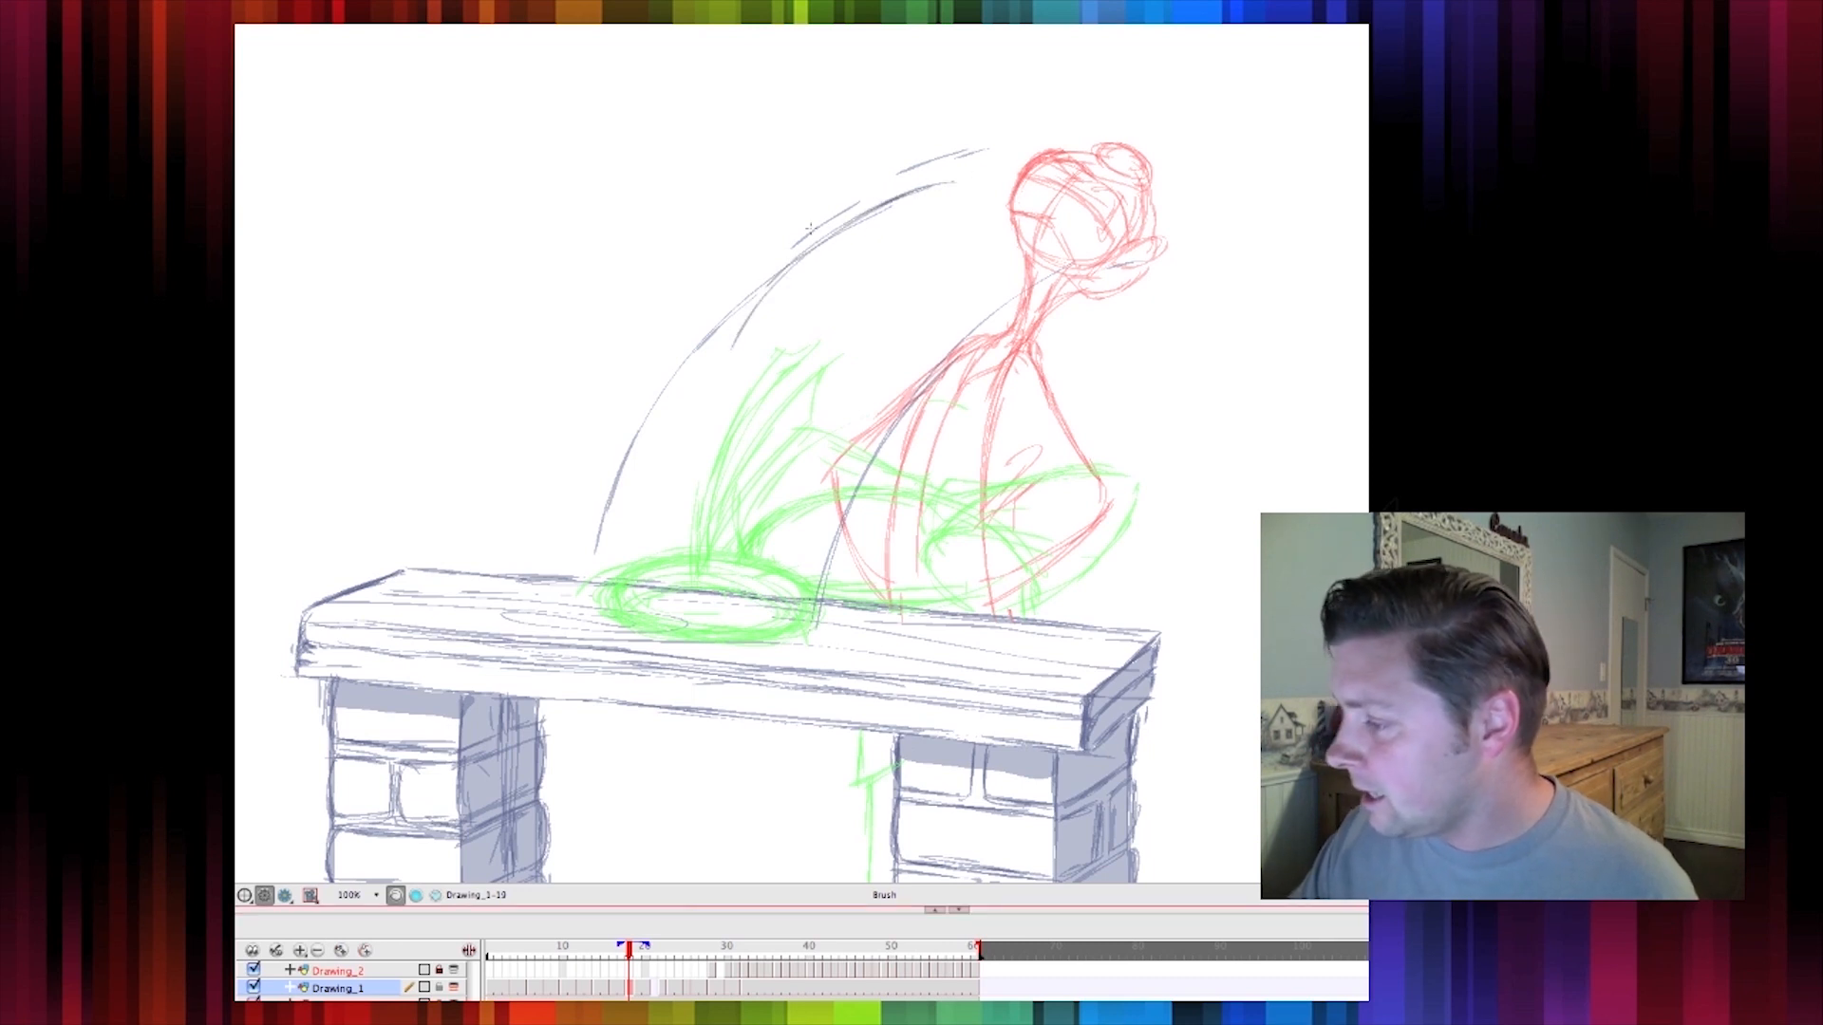
# Turn off onion skinning and sketch an elongated smear of the head following the arcs
pyautogui.hotkey('alt', 'o')
pyautogui.moveTo(814, 245); pyautogui.dragTo(718, 400)
pyautogui.moveTo(752, 313); pyautogui.dragTo(719, 420)
pyautogui.moveTo(730, 352)
pyautogui.mouseDown()
pyautogui.moveTo(719, 421)
pyautogui.moveTo(750, 470)
pyautogui.mouseUp()
pyautogui.moveTo(720, 389)
pyautogui.mouseDown()
pyautogui.moveTo(760, 462)
pyautogui.moveTo(889, 364)
pyautogui.mouseUp()
pyautogui.moveTo(777, 466); pyautogui.dragTo(964, 313)
pyautogui.moveTo(819, 437); pyautogui.dragTo(997, 292)
pyautogui.moveTo(879, 372)
pyautogui.mouseDown()
pyautogui.moveTo(1047, 250)
pyautogui.moveTo(997, 185)
pyautogui.moveTo(836, 228)
pyautogui.mouseUp()
pyautogui.moveTo(1007, 176); pyautogui.dragTo(750, 304)
pyautogui.moveTo(883, 204); pyautogui.dragTo(1062, 235)
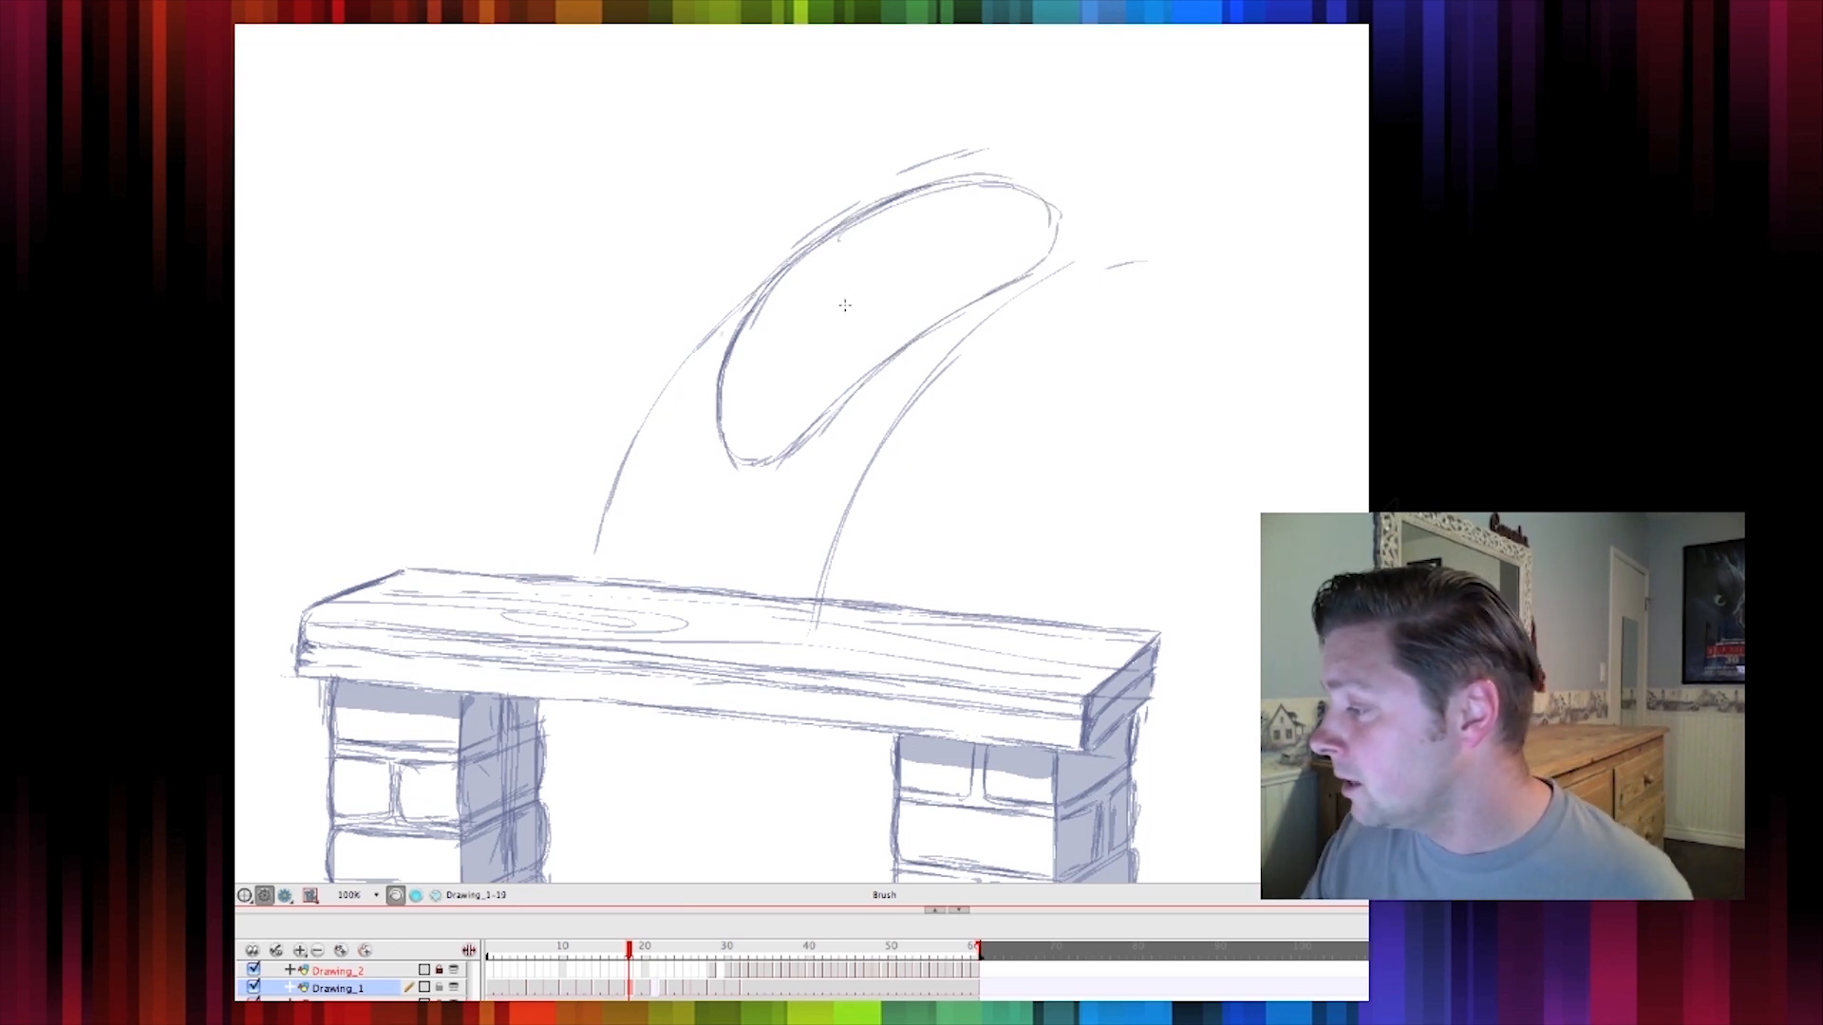
pyautogui.moveTo(878, 230)
pyautogui.mouseDown()
pyautogui.moveTo(826, 304)
pyautogui.moveTo(917, 245)
pyautogui.moveTo(894, 228)
pyautogui.moveTo(916, 245)
pyautogui.moveTo(817, 306)
pyautogui.moveTo(807, 270)
pyautogui.moveTo(915, 252)
pyautogui.moveTo(846, 320)
pyautogui.mouseUp()
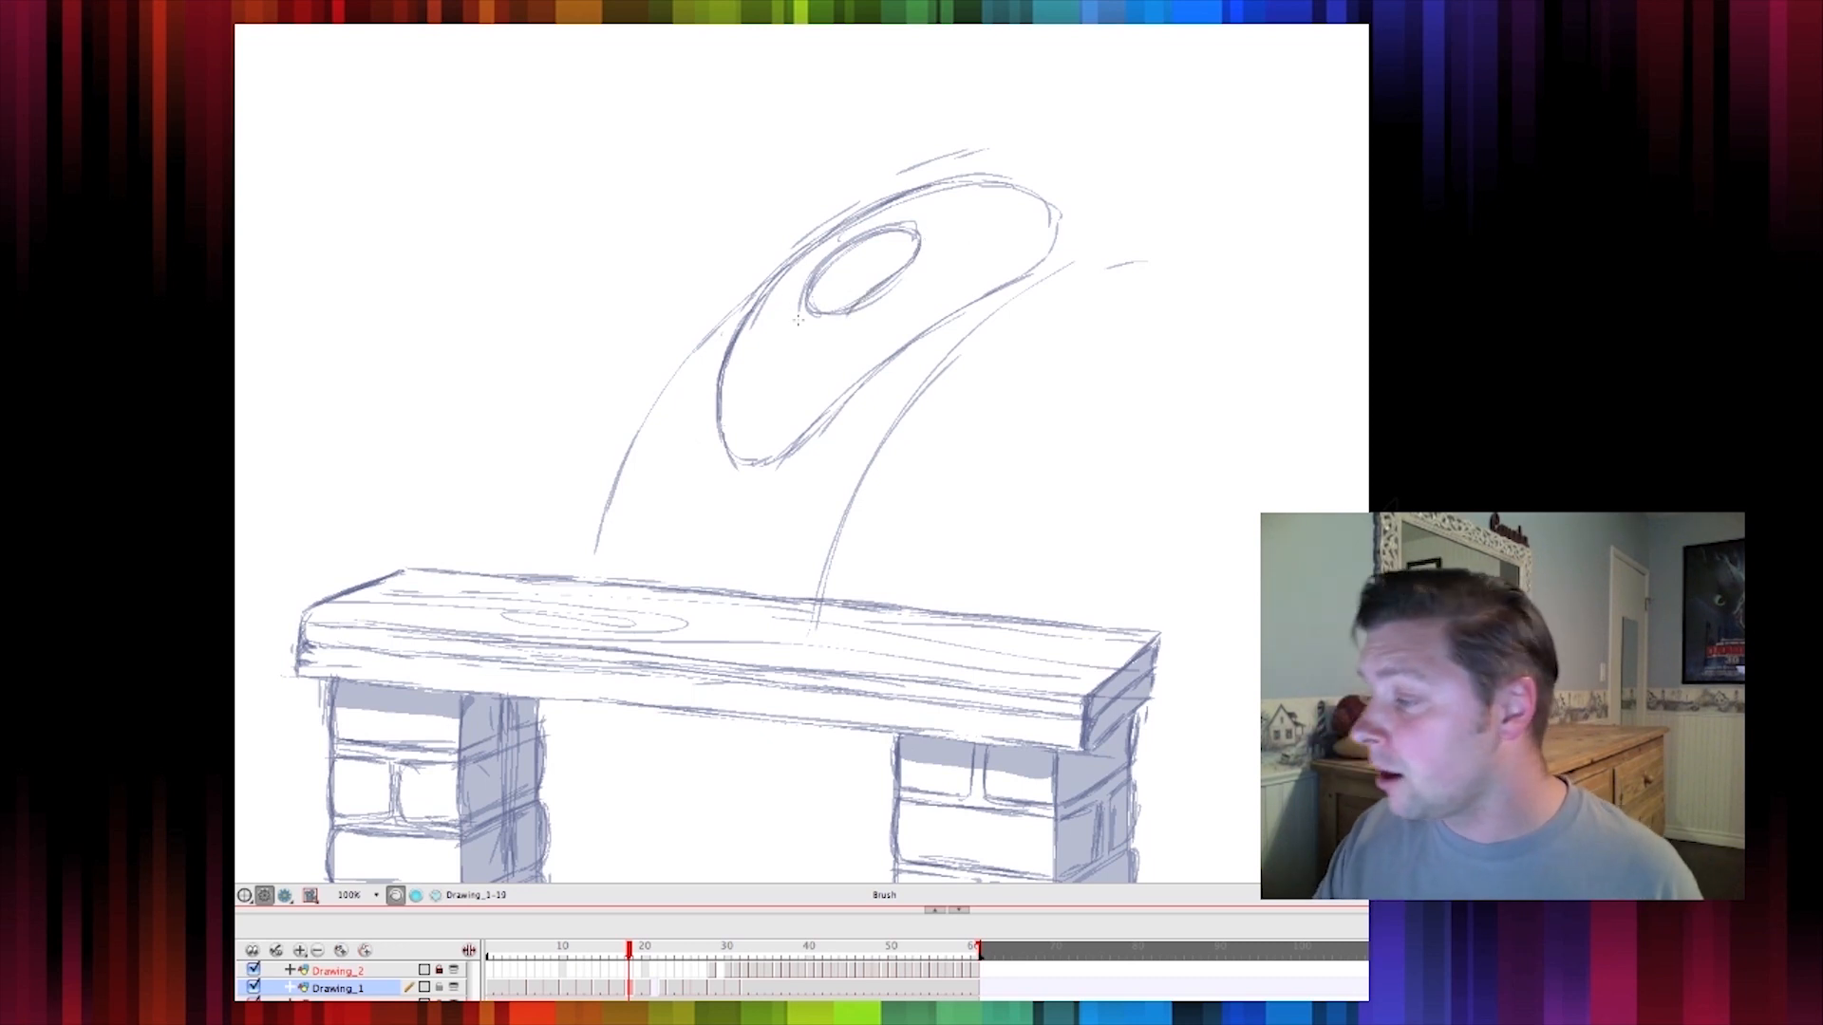
# Add face details to the smear drawing and flip between frames to check it
pyautogui.moveTo(789, 296)
pyautogui.mouseDown()
pyautogui.moveTo(803, 323)
pyautogui.moveTo(847, 329)
pyautogui.moveTo(814, 388)
pyautogui.mouseUp()
pyautogui.moveTo(879, 331); pyautogui.dragTo(799, 417)
pyautogui.moveTo(765, 301)
pyautogui.mouseDown()
pyautogui.moveTo(731, 362)
pyautogui.moveTo(784, 418)
pyautogui.mouseUp()
pyautogui.moveTo(743, 353); pyautogui.dragTo(821, 378)
pyautogui.press(',')
pyautogui.press('.')
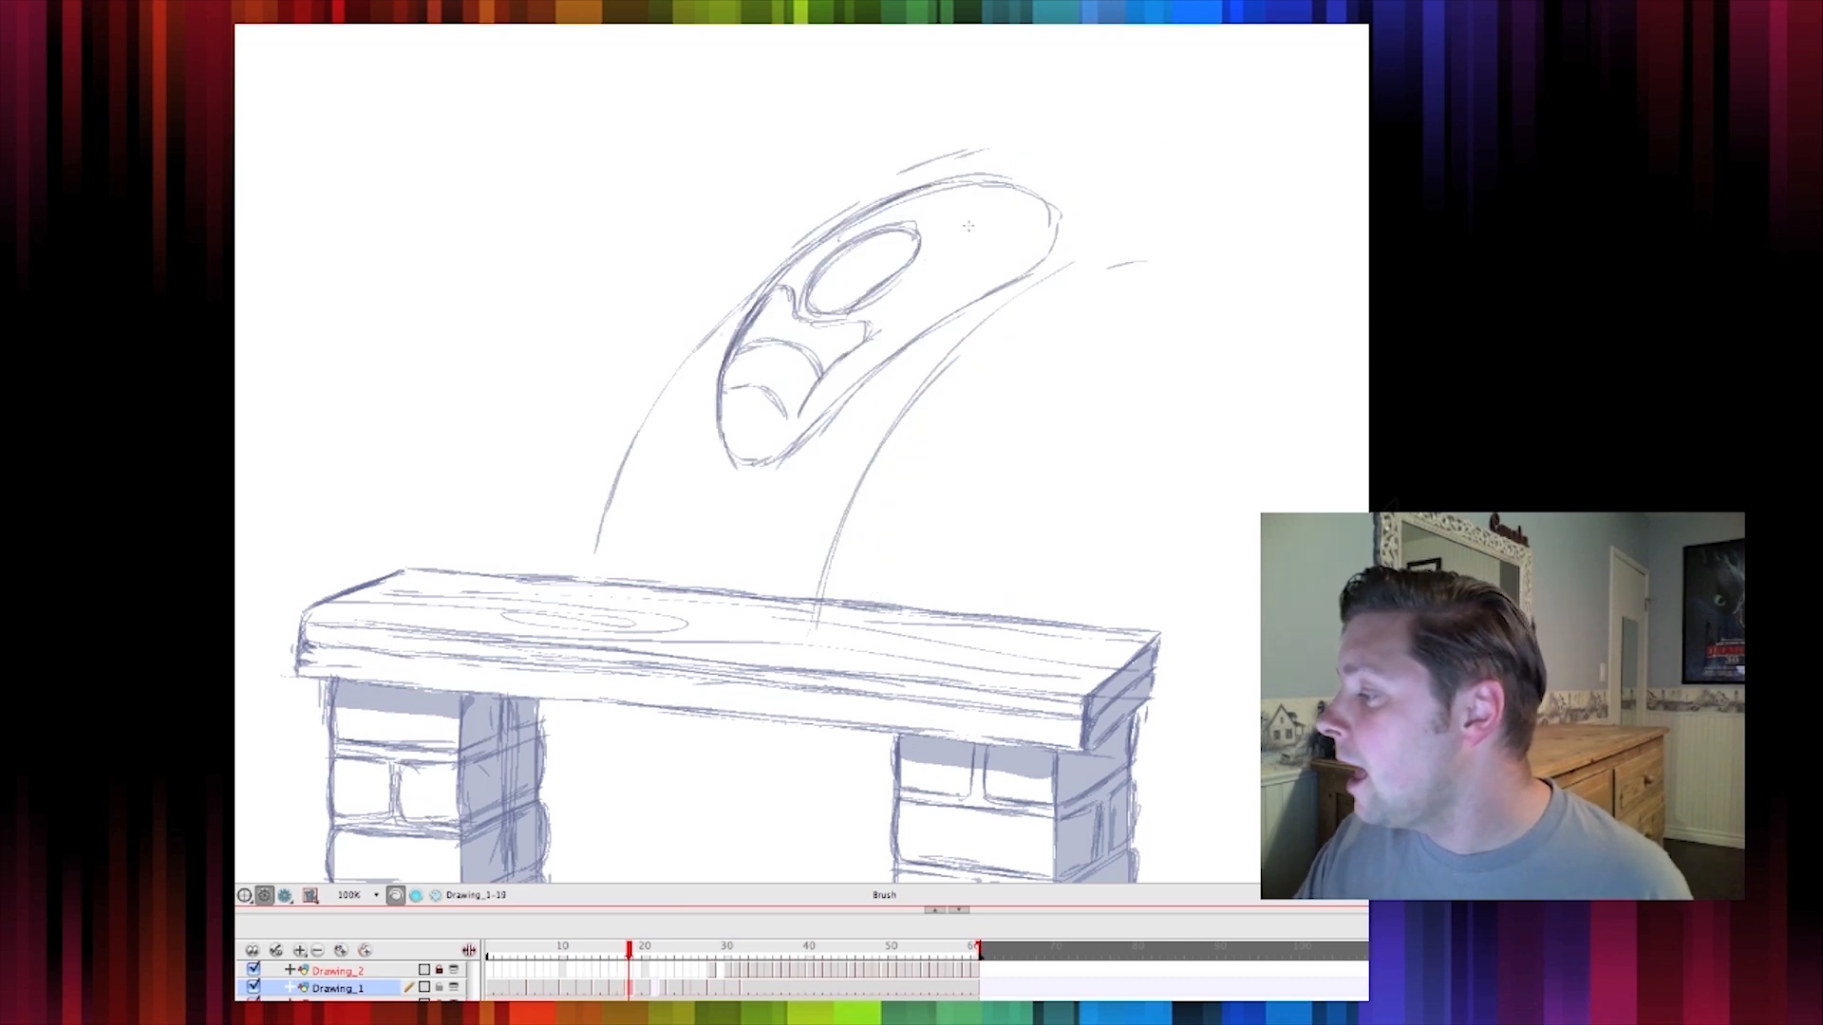
# Add streak lines across the top of the smear, flipping between neighbouring frames to compare
pyautogui.moveTo(936, 230)
pyautogui.mouseDown()
pyautogui.moveTo(930, 254)
pyautogui.moveTo(1024, 262)
pyautogui.moveTo(968, 248)
pyautogui.mouseUp()
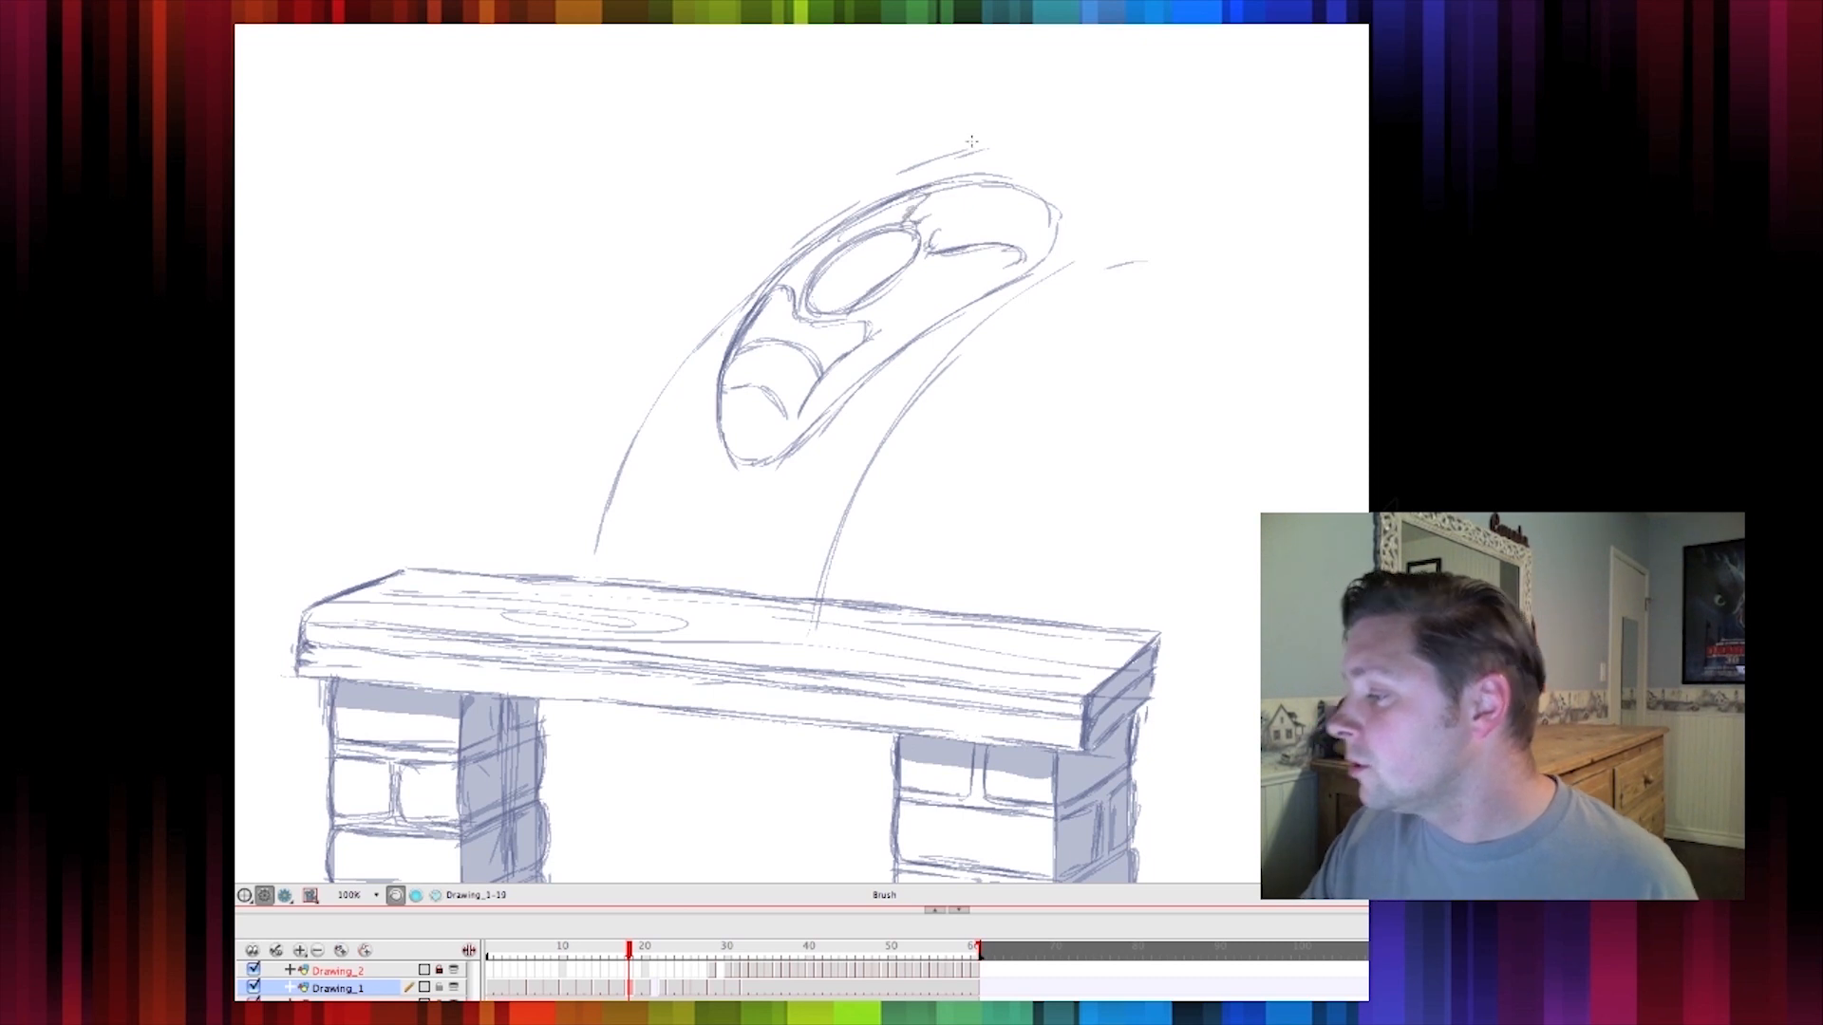
pyautogui.press(',')
pyautogui.press('.')
pyautogui.moveTo(991, 176)
pyautogui.mouseDown()
pyautogui.moveTo(904, 200)
pyautogui.moveTo(1008, 215)
pyautogui.moveTo(1029, 269)
pyautogui.mouseUp()
pyautogui.press(',')
pyautogui.press('.')
pyautogui.moveTo(950, 191)
pyautogui.mouseDown()
pyautogui.moveTo(979, 186)
pyautogui.moveTo(966, 175)
pyautogui.moveTo(1049, 209)
pyautogui.moveTo(1034, 254)
pyautogui.mouseUp()
pyautogui.press(',')
pyautogui.press('.')
pyautogui.moveTo(1018, 174)
pyautogui.mouseDown()
pyautogui.moveTo(1056, 193)
pyautogui.moveTo(1063, 248)
pyautogui.mouseUp()
# Flip through the neighbouring frames to review the smear in the motion
pyautogui.press(',')
pyautogui.press('.')
pyautogui.press(',')
pyautogui.press('.')
pyautogui.press(',')
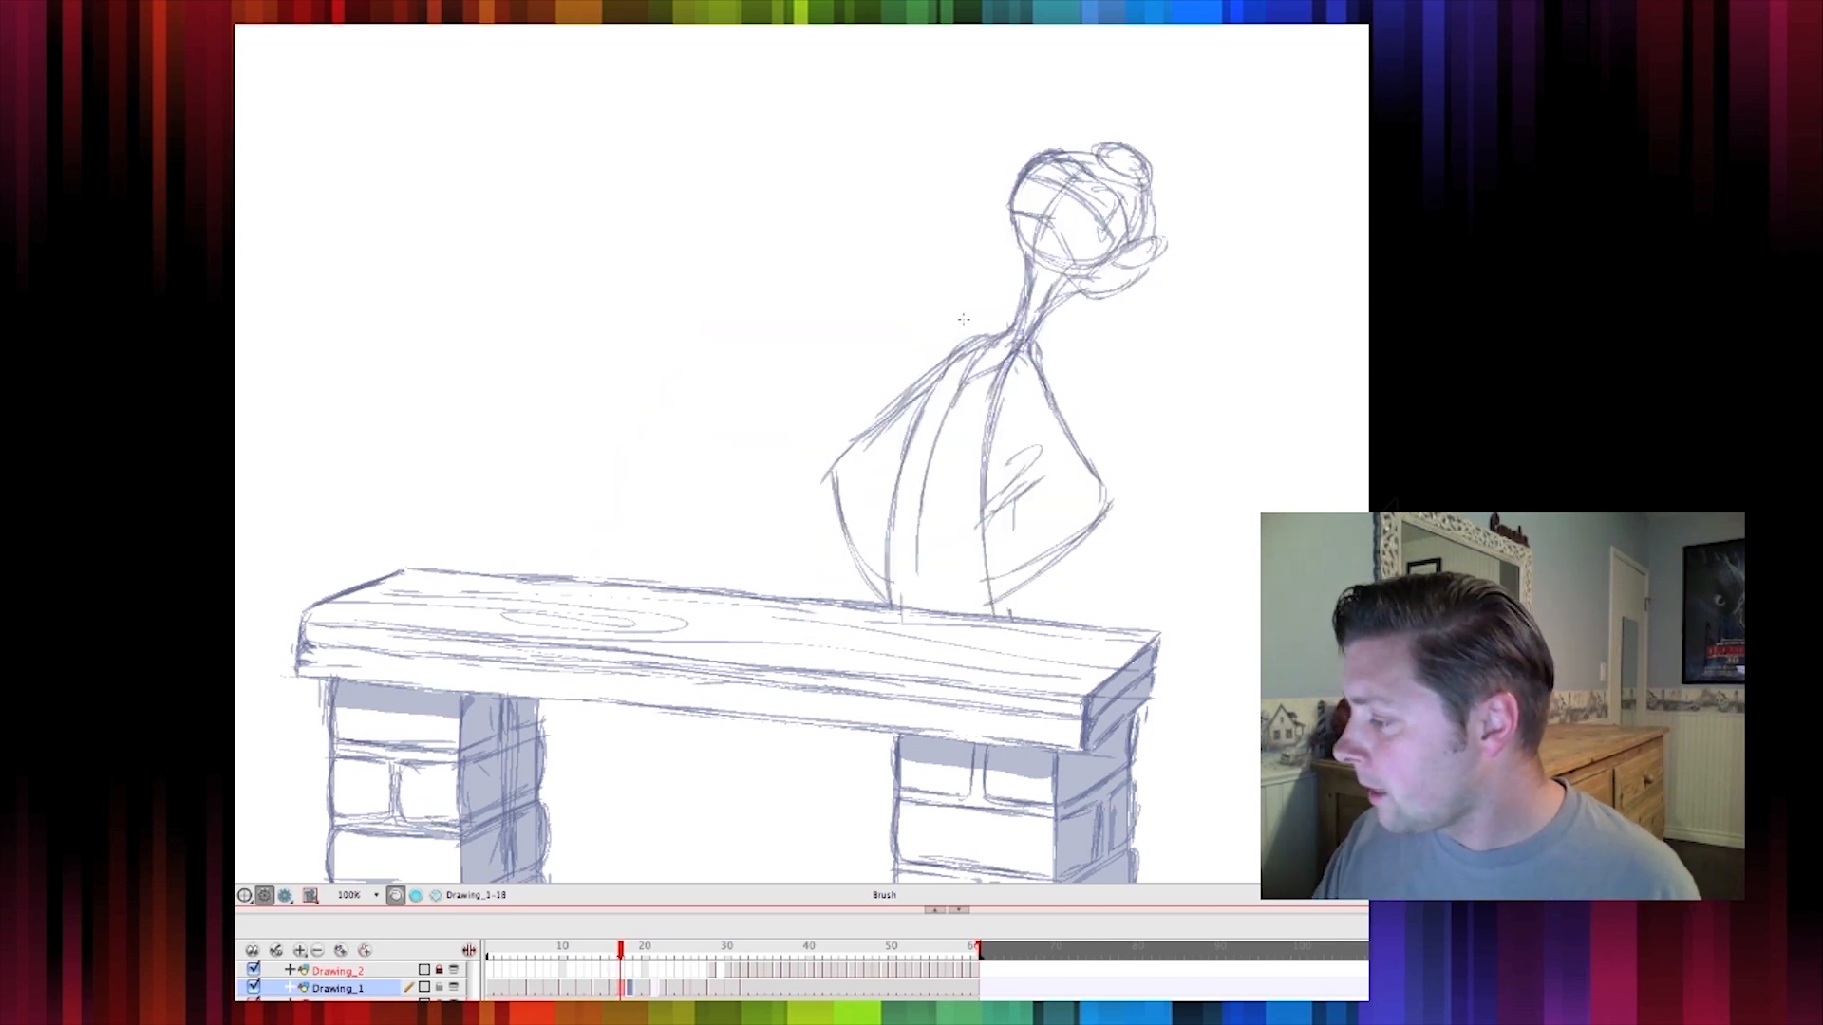
# Toggle onion skinning on and off while flipping between the smear and its neighbouring frames to compare them
pyautogui.press('.')
pyautogui.press(',')
pyautogui.press('.')
pyautogui.moveTo(712, 399); pyautogui.dragTo(771, 422)
pyautogui.press(',')
pyautogui.press('.')
pyautogui.press(',')
pyautogui.press('.')
pyautogui.press(',')
pyautogui.press('.')
pyautogui.press('.')
pyautogui.press(',')
pyautogui.press(',')
pyautogui.press('.')
pyautogui.press('.')
pyautogui.press(',')
pyautogui.press(',')
pyautogui.press('.')
pyautogui.press('.')
pyautogui.press(',')
pyautogui.press(',')
pyautogui.press('.')
pyautogui.press(',')
pyautogui.press('.')
pyautogui.press('.')
pyautogui.press(',')
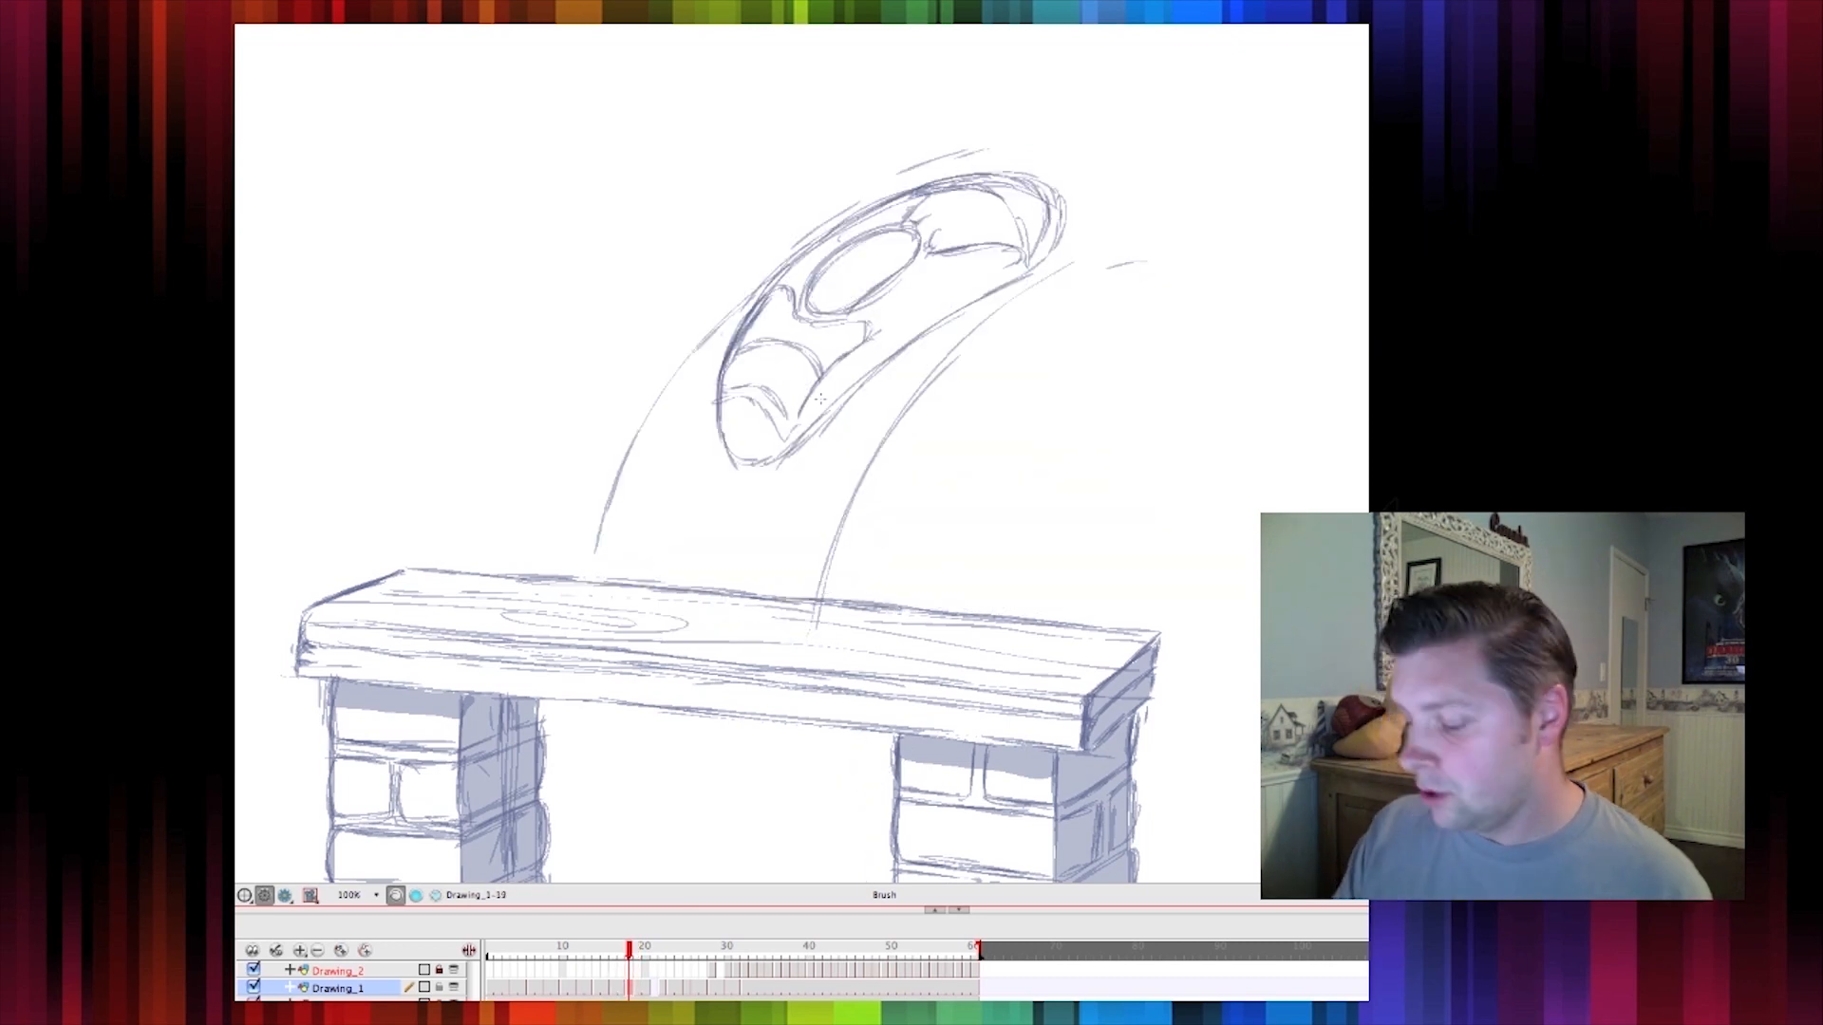
pyautogui.hotkey('alt', 'o')
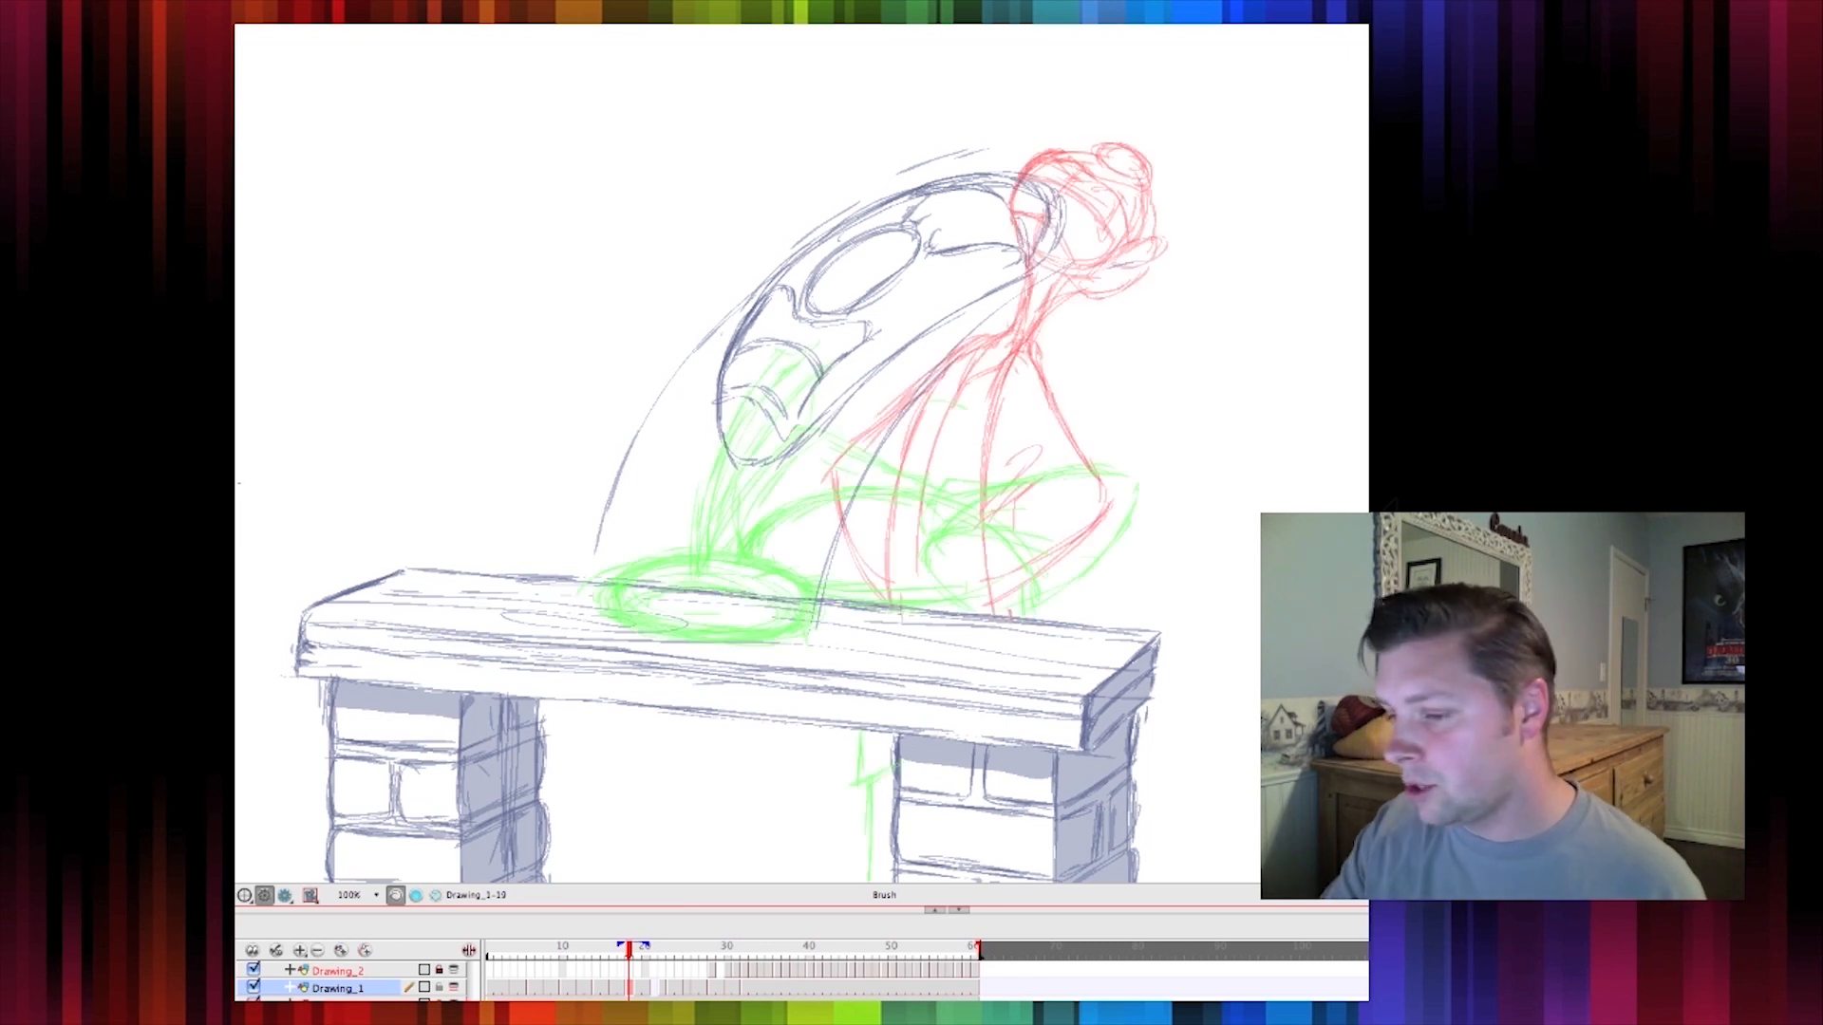
pyautogui.hotkey('alt', 'o')
pyautogui.press(',')
pyautogui.press('.')
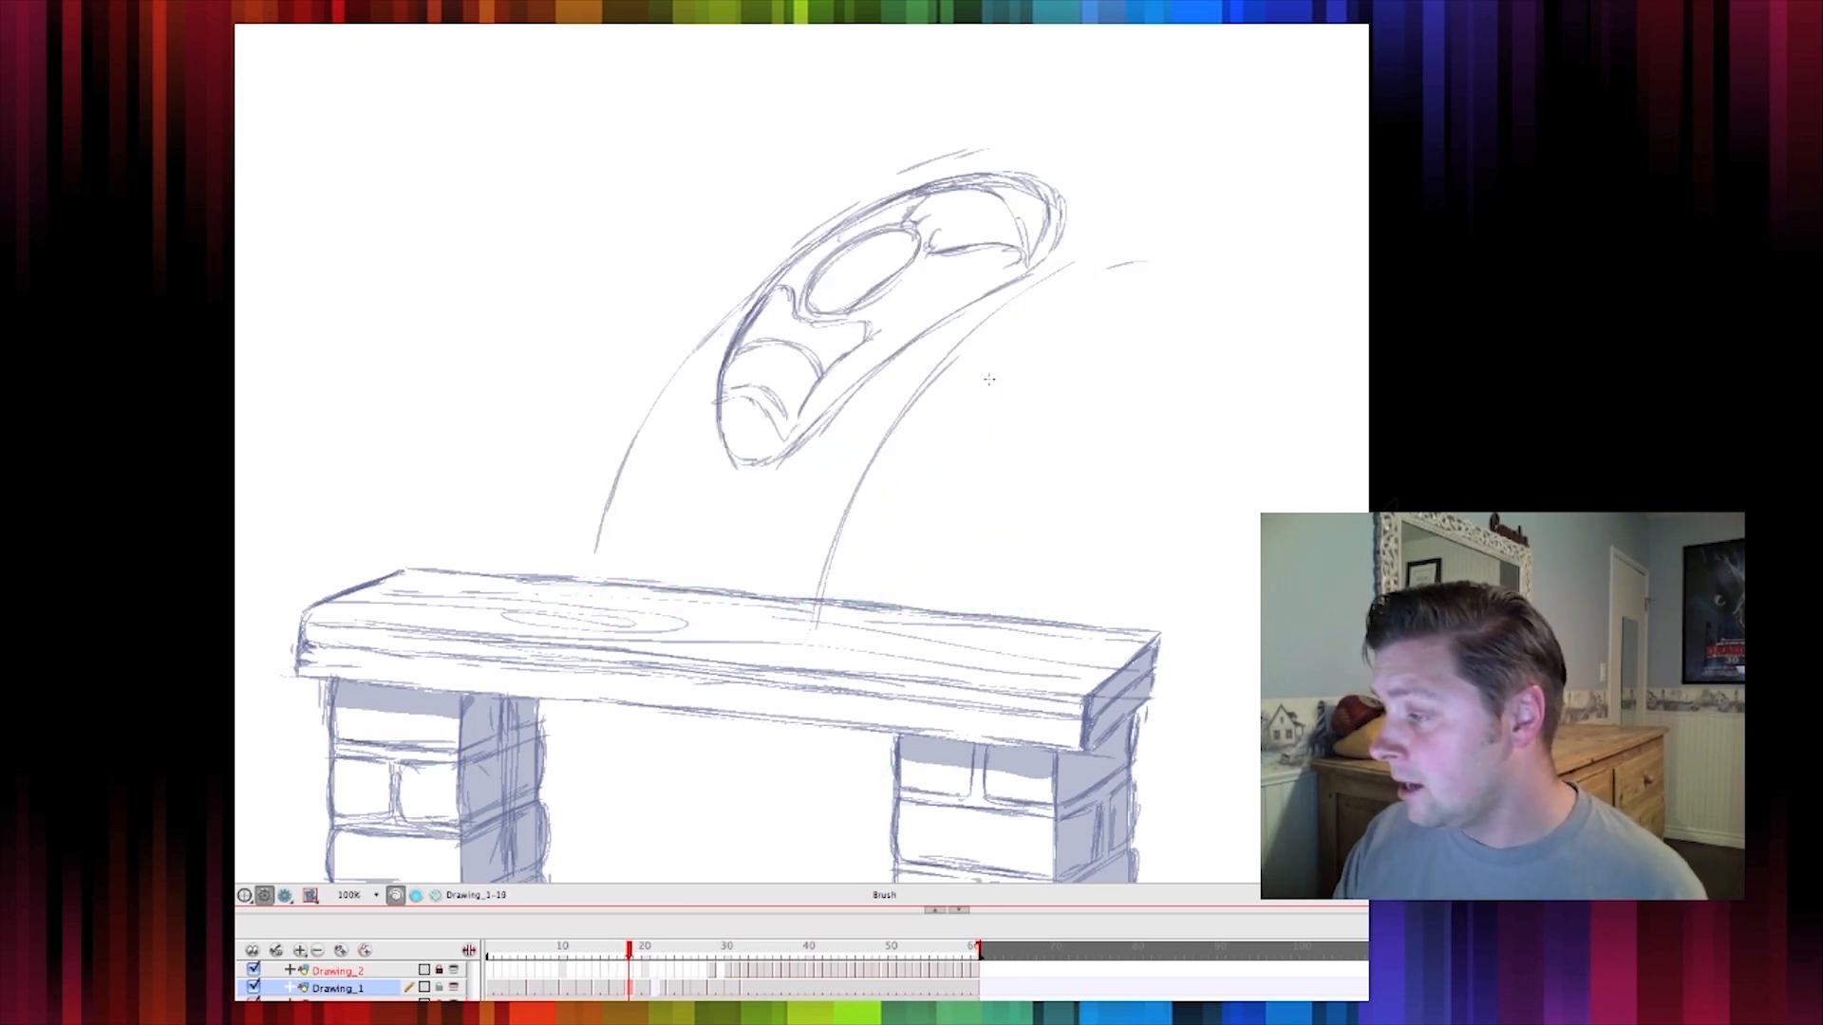
pyautogui.press(',')
pyautogui.press('.')
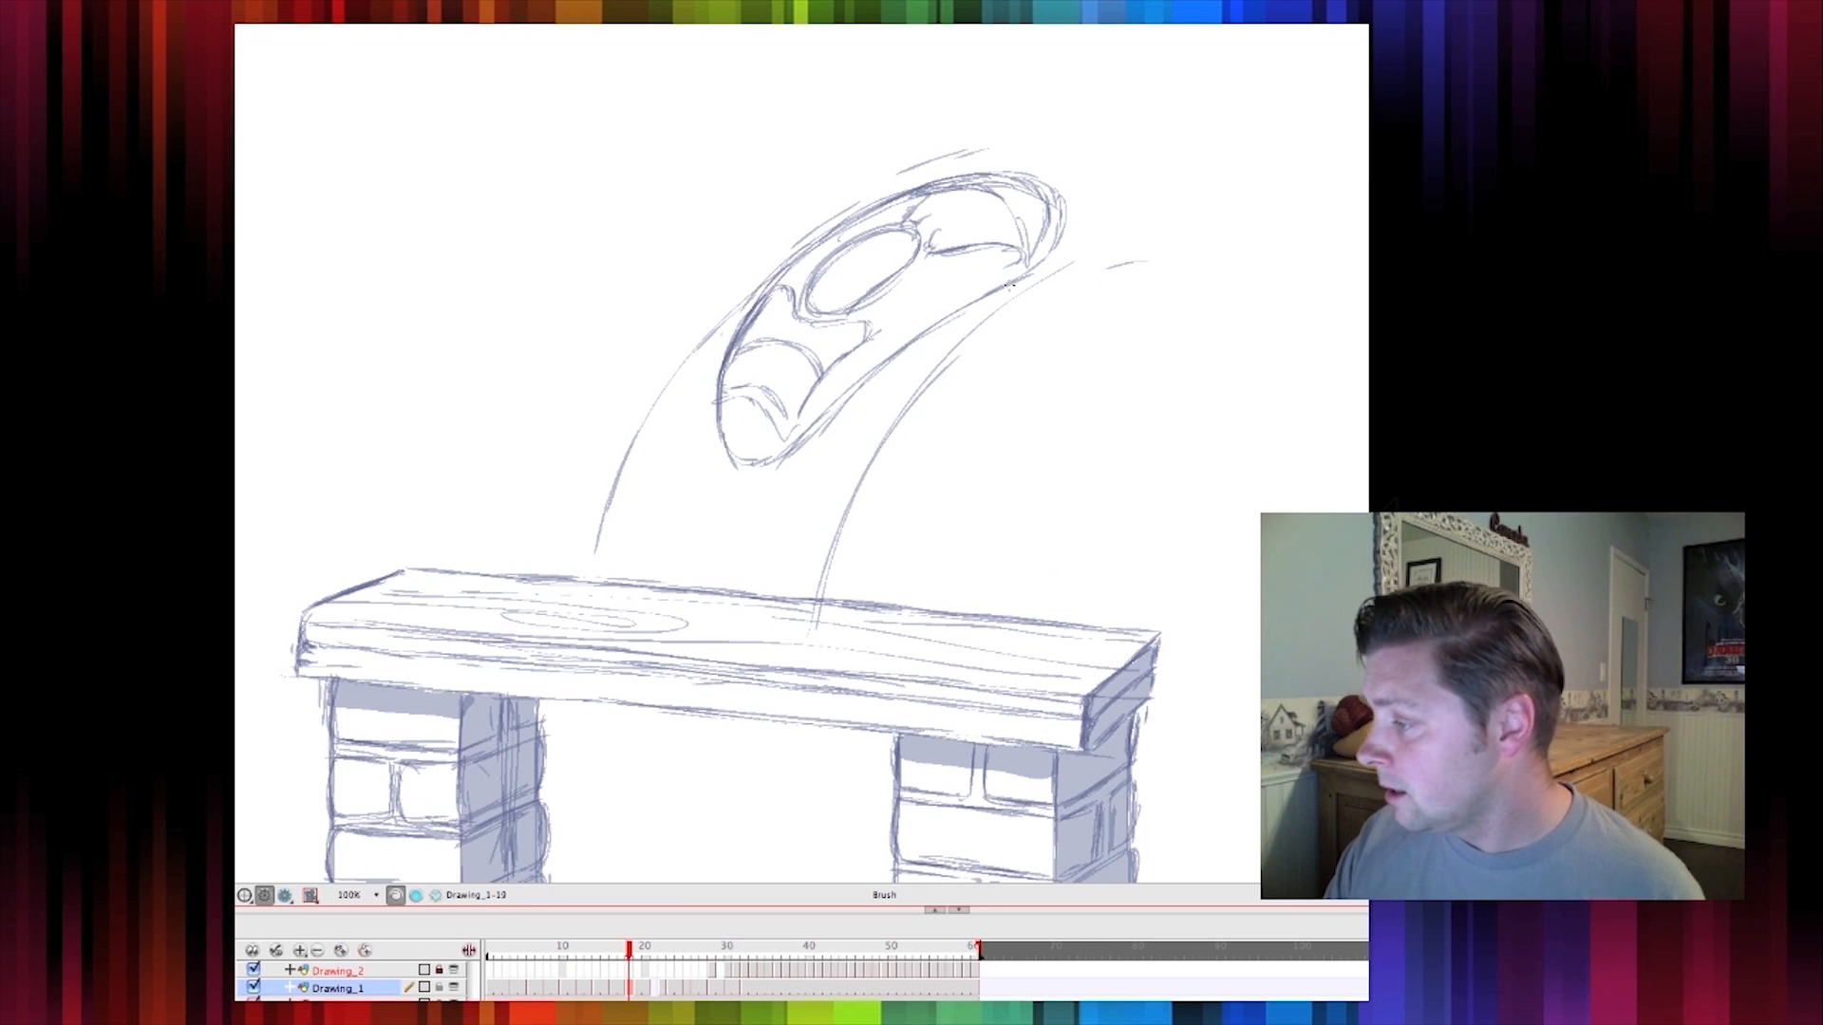
pyautogui.press(',')
pyautogui.press('.')
pyautogui.press(',')
pyautogui.press('.')
pyautogui.press(',')
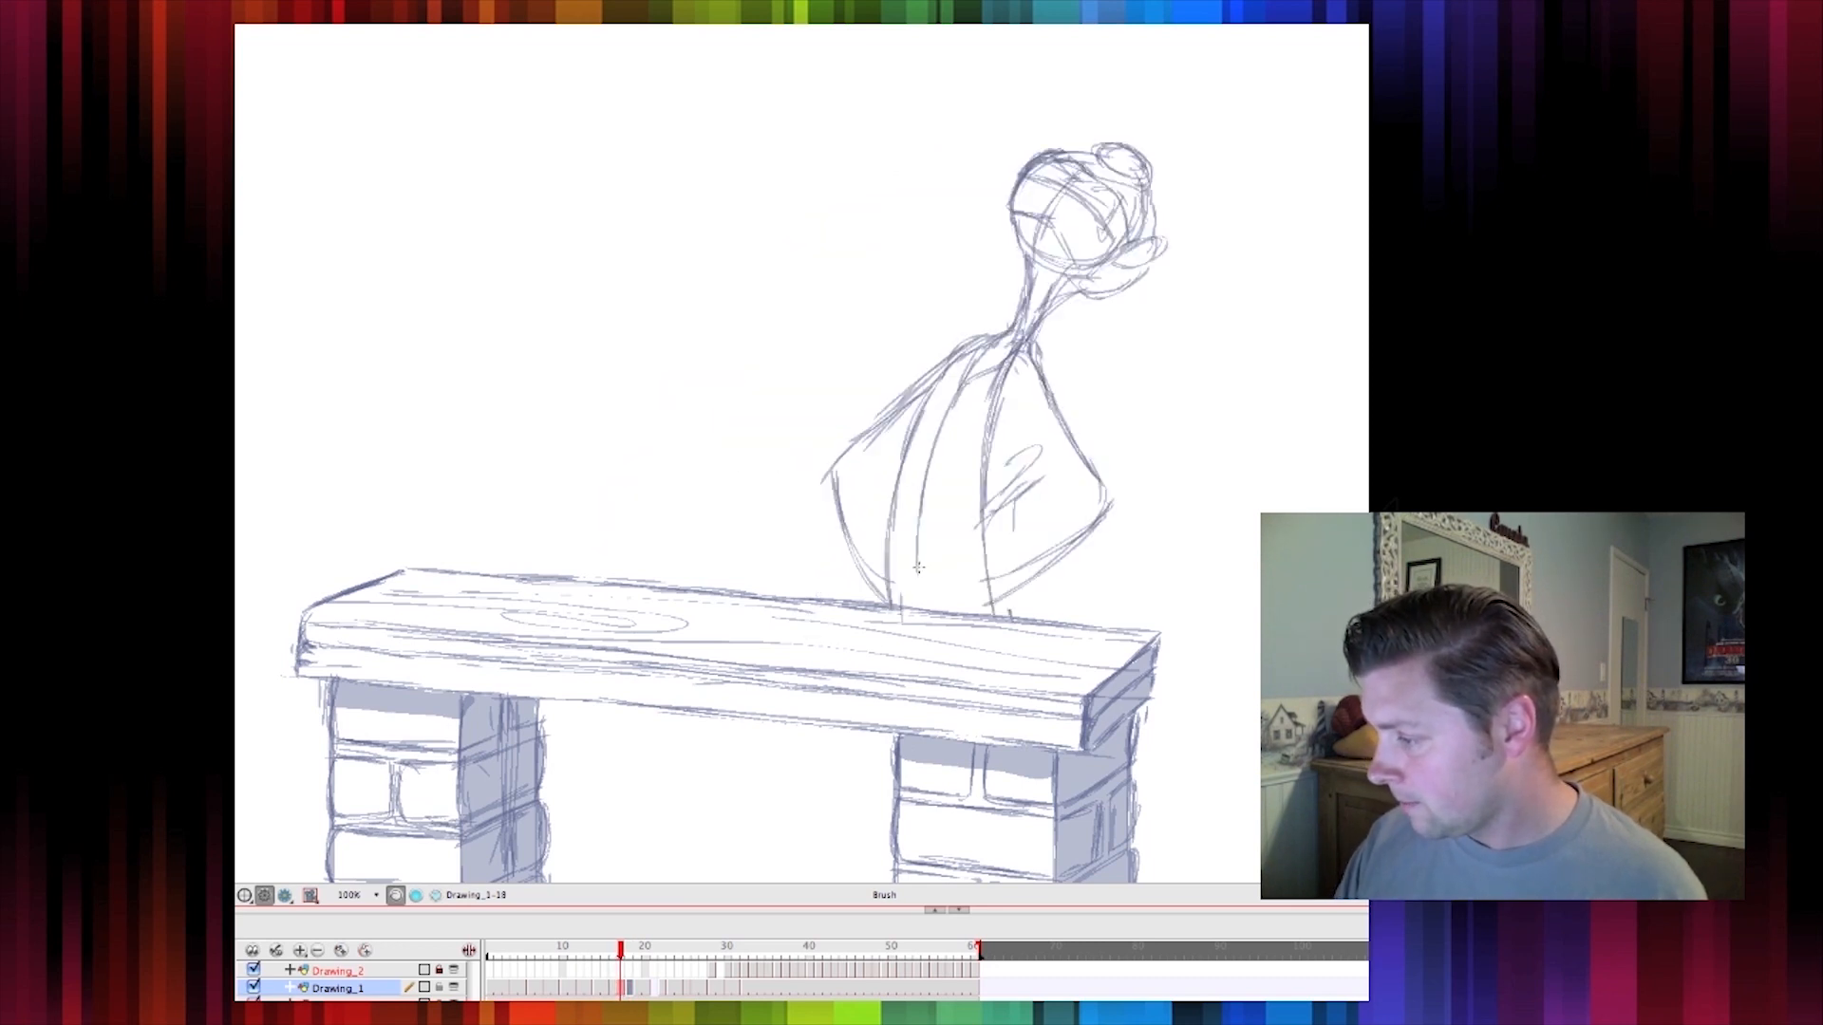
pyautogui.press('.')
pyautogui.press(',')
pyautogui.press('.')
pyautogui.press(',')
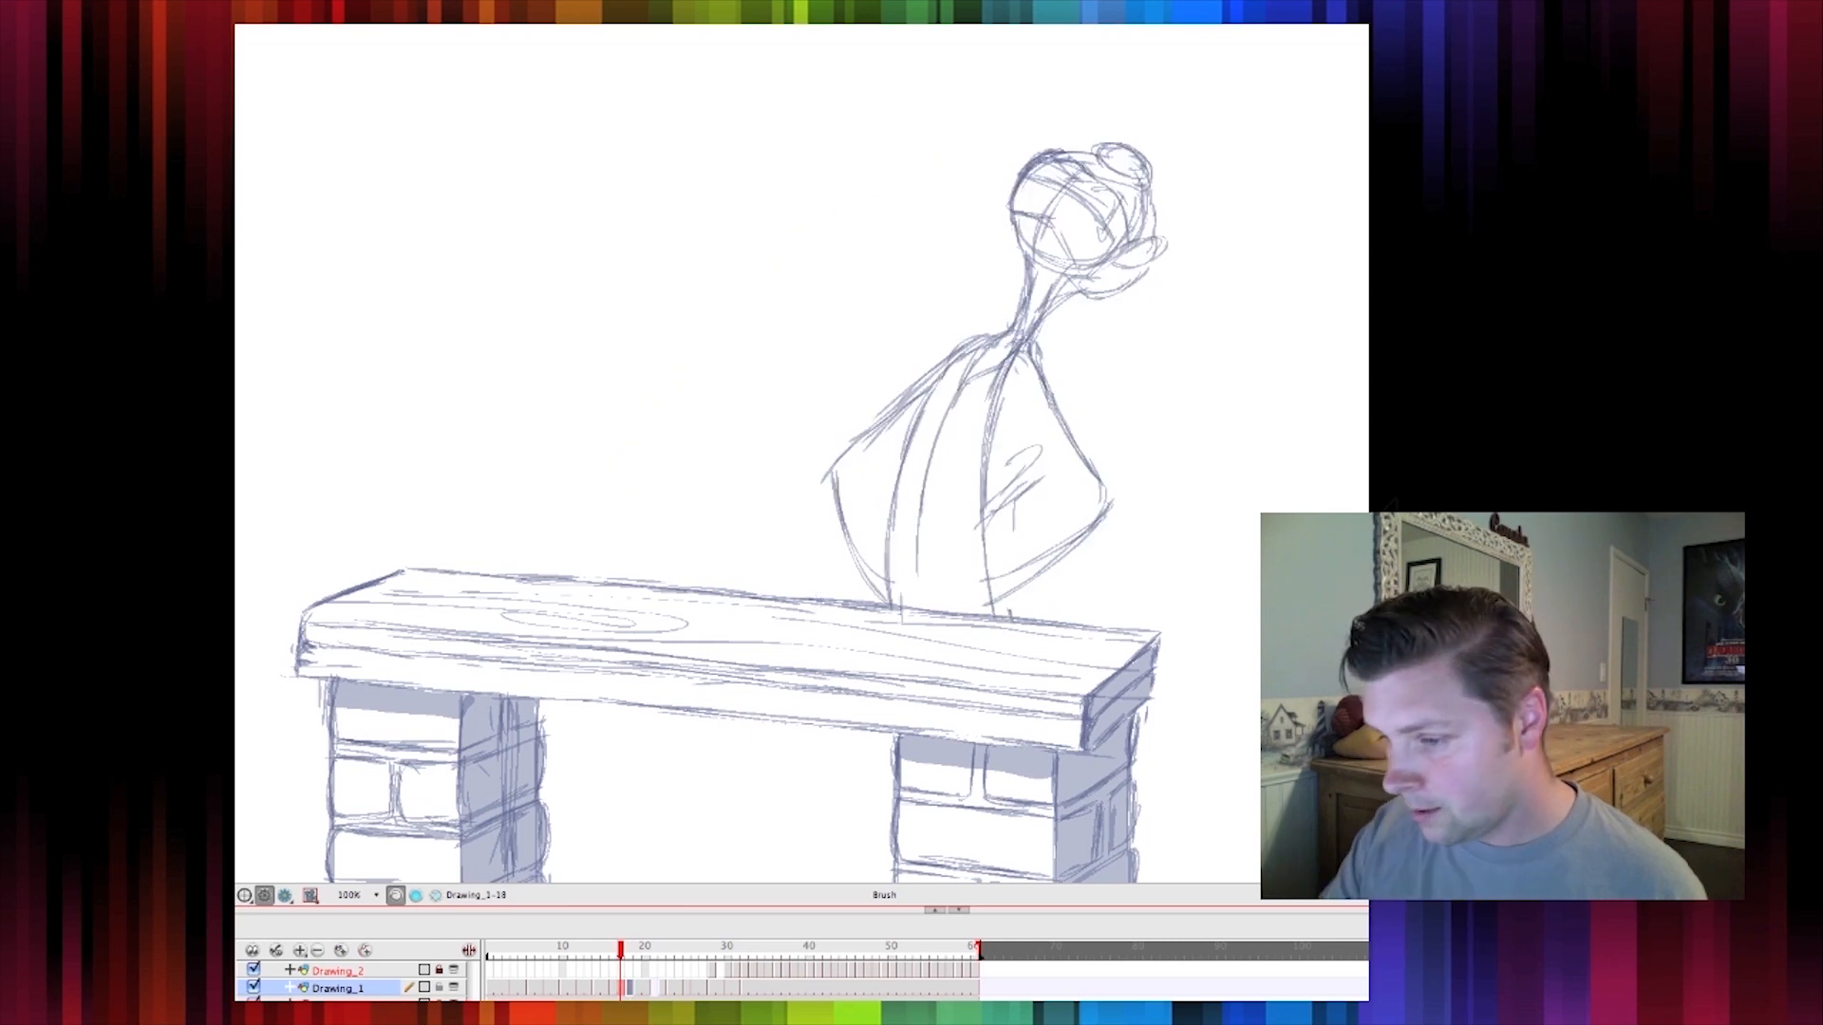
pyautogui.hotkey('alt', 'o')
pyautogui.press('.')
pyautogui.press(',')
pyautogui.hotkey('alt', 'o')
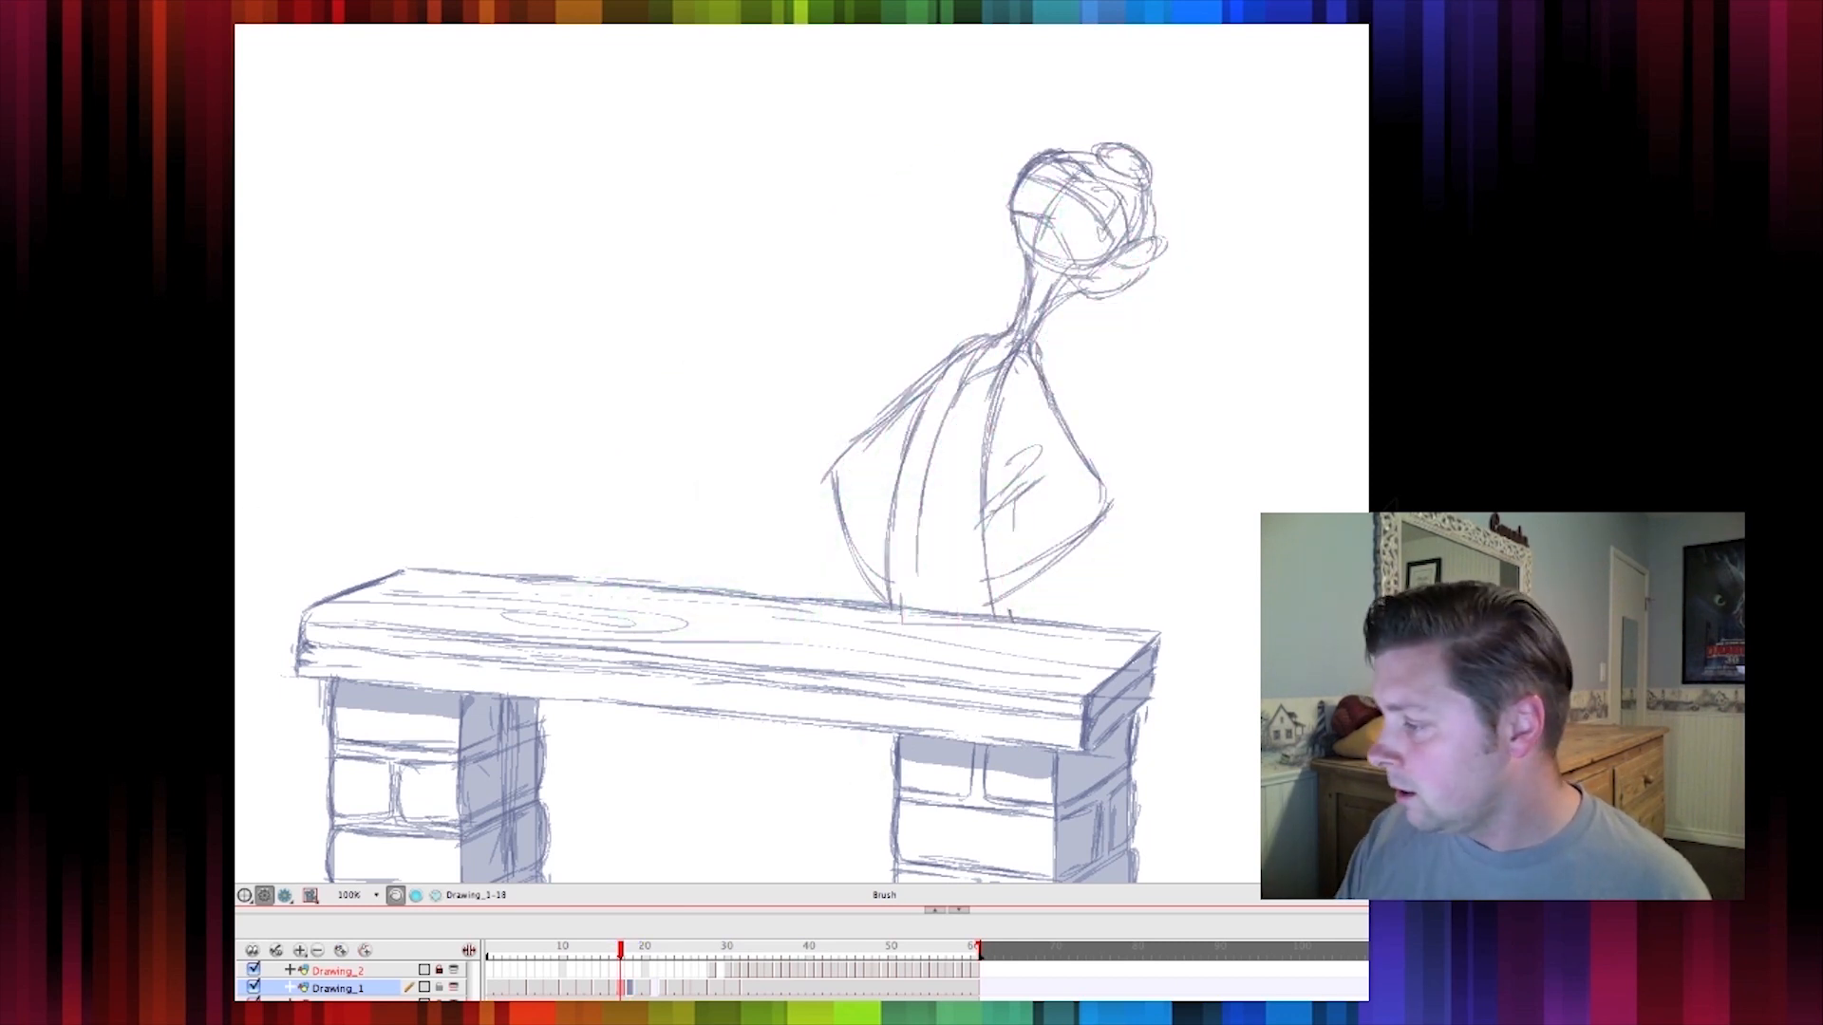
# On the smear frame, sketch the stretched neck and torso beneath the smeared head, curving down to the bench
pyautogui.click(636, 990)
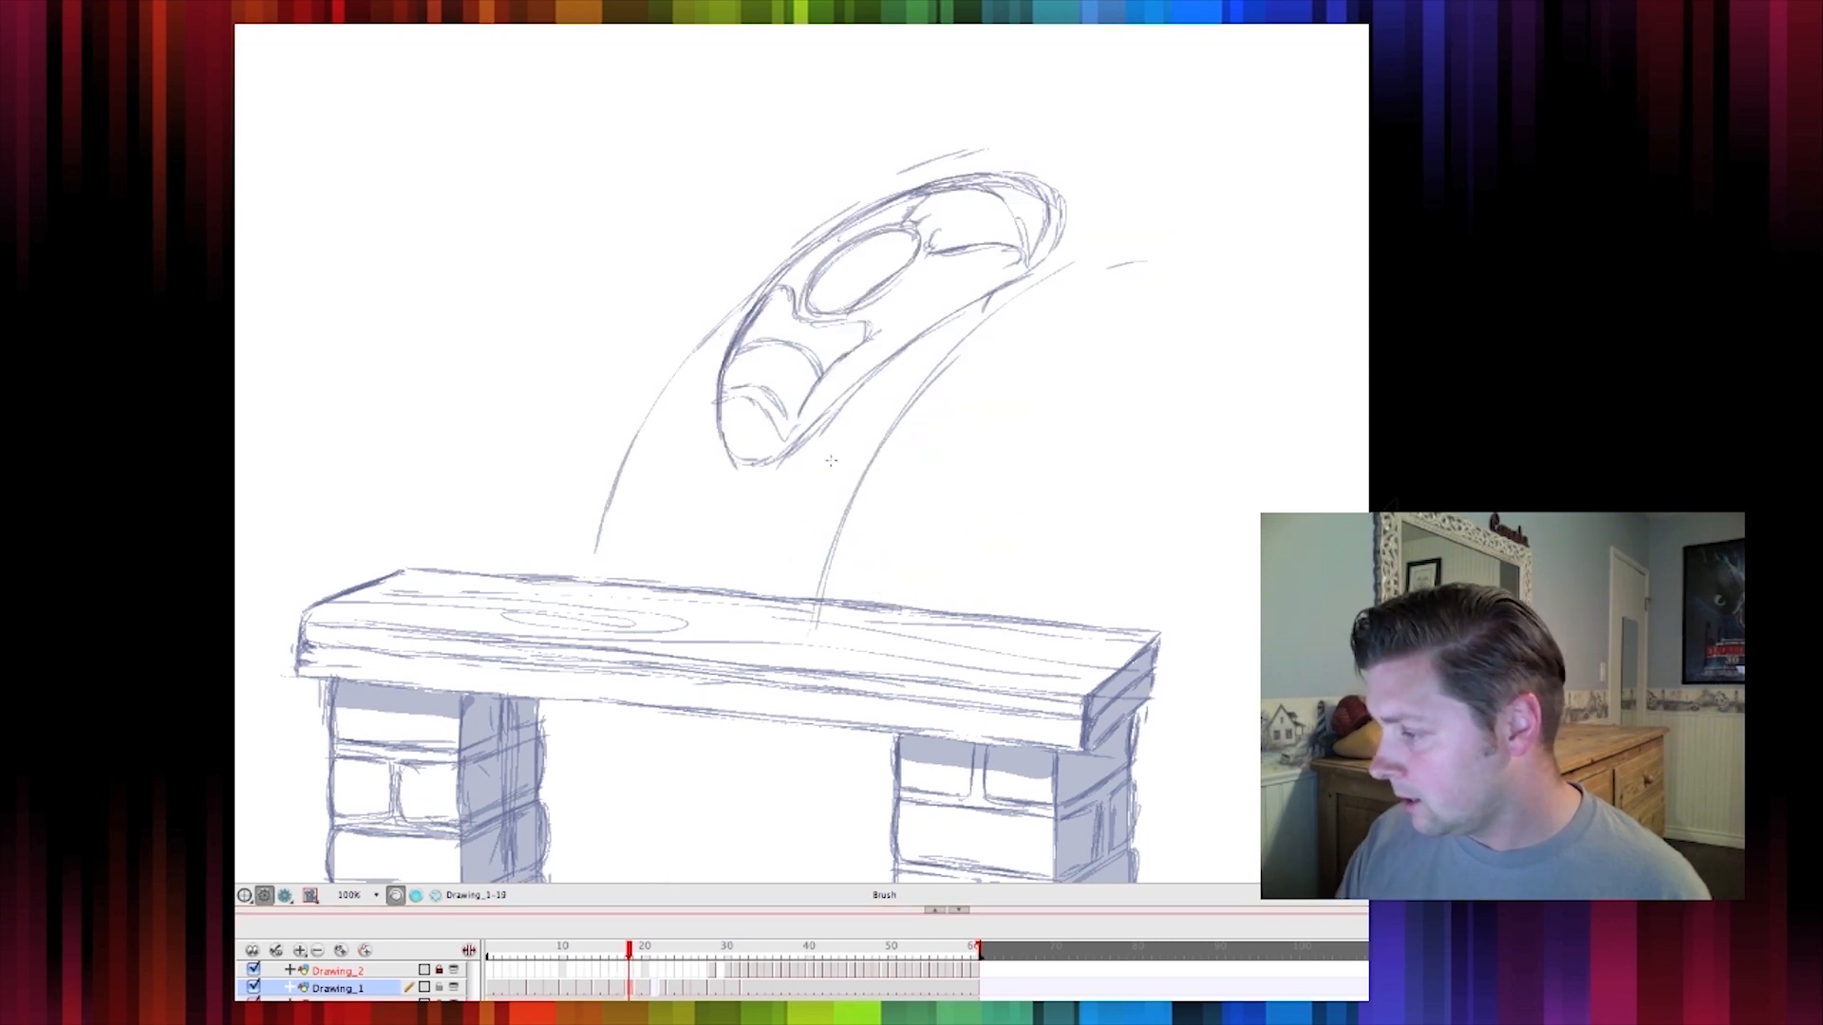
pyautogui.moveTo(819, 437)
pyautogui.mouseDown()
pyautogui.moveTo(833, 502)
pyautogui.moveTo(862, 470)
pyautogui.moveTo(829, 477)
pyautogui.moveTo(915, 560)
pyautogui.mouseUp()
pyautogui.moveTo(817, 490)
pyautogui.mouseDown()
pyautogui.moveTo(924, 564)
pyautogui.moveTo(913, 589)
pyautogui.mouseUp()
pyautogui.moveTo(818, 437)
pyautogui.mouseDown()
pyautogui.moveTo(868, 424)
pyautogui.moveTo(902, 446)
pyautogui.moveTo(888, 453)
pyautogui.moveTo(962, 493)
pyautogui.moveTo(1008, 577)
pyautogui.mouseUp()
pyautogui.press(',')
pyautogui.press('.')
pyautogui.moveTo(974, 507); pyautogui.dragTo(1017, 615)
pyautogui.moveTo(816, 472); pyautogui.dragTo(881, 514)
pyautogui.moveTo(847, 429); pyautogui.dragTo(874, 514)
pyautogui.moveTo(848, 432); pyautogui.dragTo(876, 513)
pyautogui.press(',')
pyautogui.press('.')
pyautogui.moveTo(879, 369); pyautogui.dragTo(853, 458)
pyautogui.moveTo(936, 324); pyautogui.dragTo(857, 448)
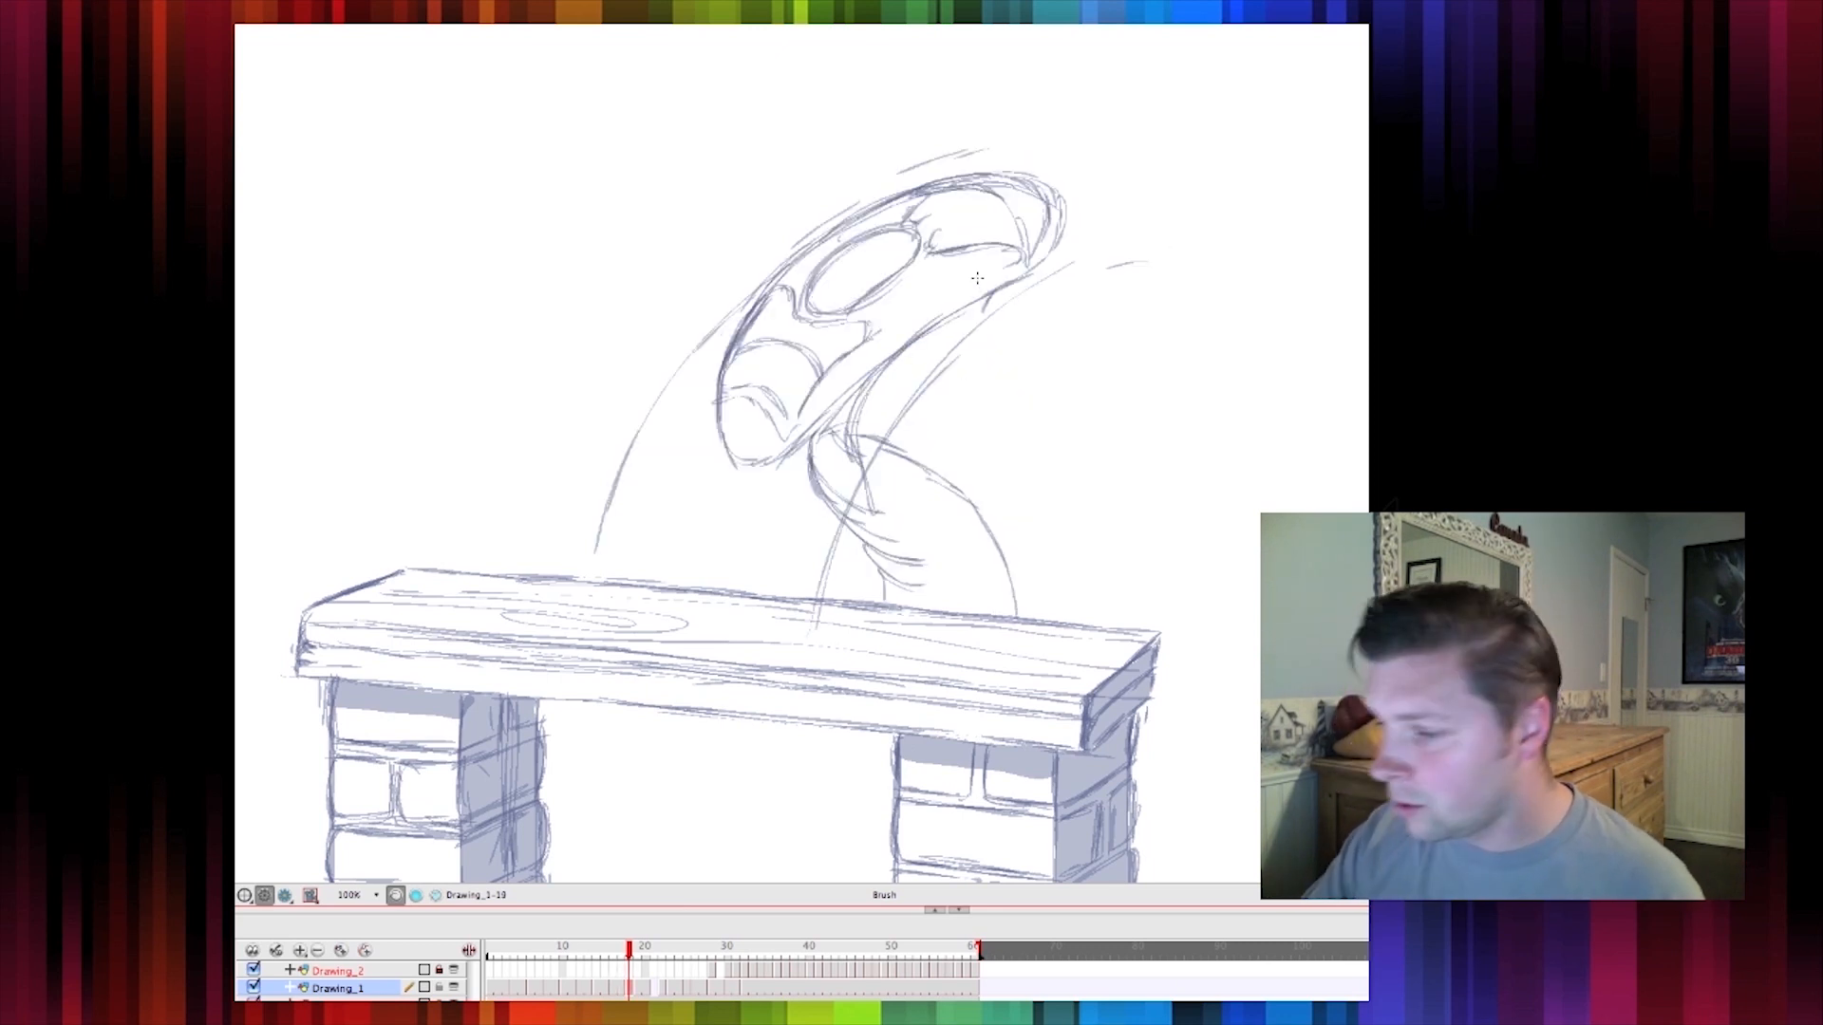
# Refine the neck lines joining the smeared head to the body, flipping to neighbouring frames to check
pyautogui.click(224, 461)
pyautogui.click(225, 465)
pyautogui.moveTo(853, 448); pyautogui.dragTo(890, 357)
pyautogui.moveTo(997, 286); pyautogui.dragTo(850, 430)
pyautogui.press(',')
pyautogui.press('.')
pyautogui.moveTo(760, 294); pyautogui.dragTo(731, 464)
pyautogui.press(',')
pyautogui.press('.')
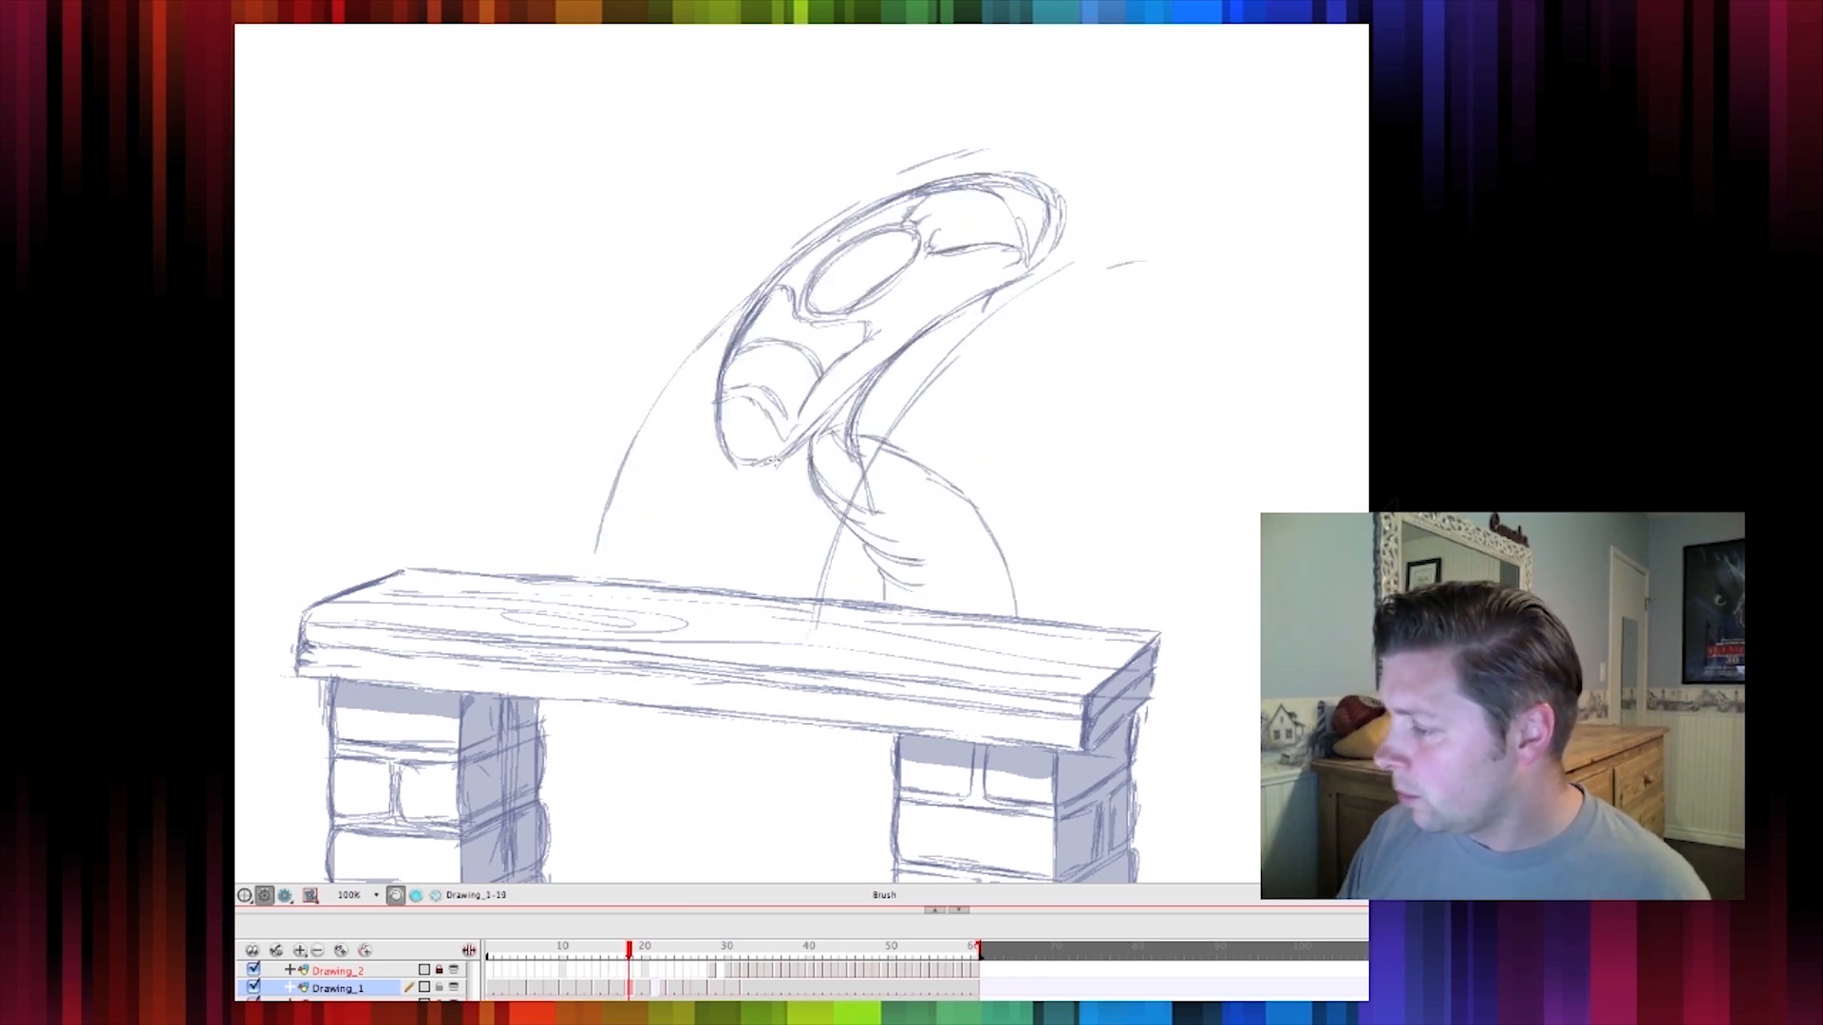
# Flip through the frames around the smear to check the new body in the motion
pyautogui.press(',')
pyautogui.press('.')
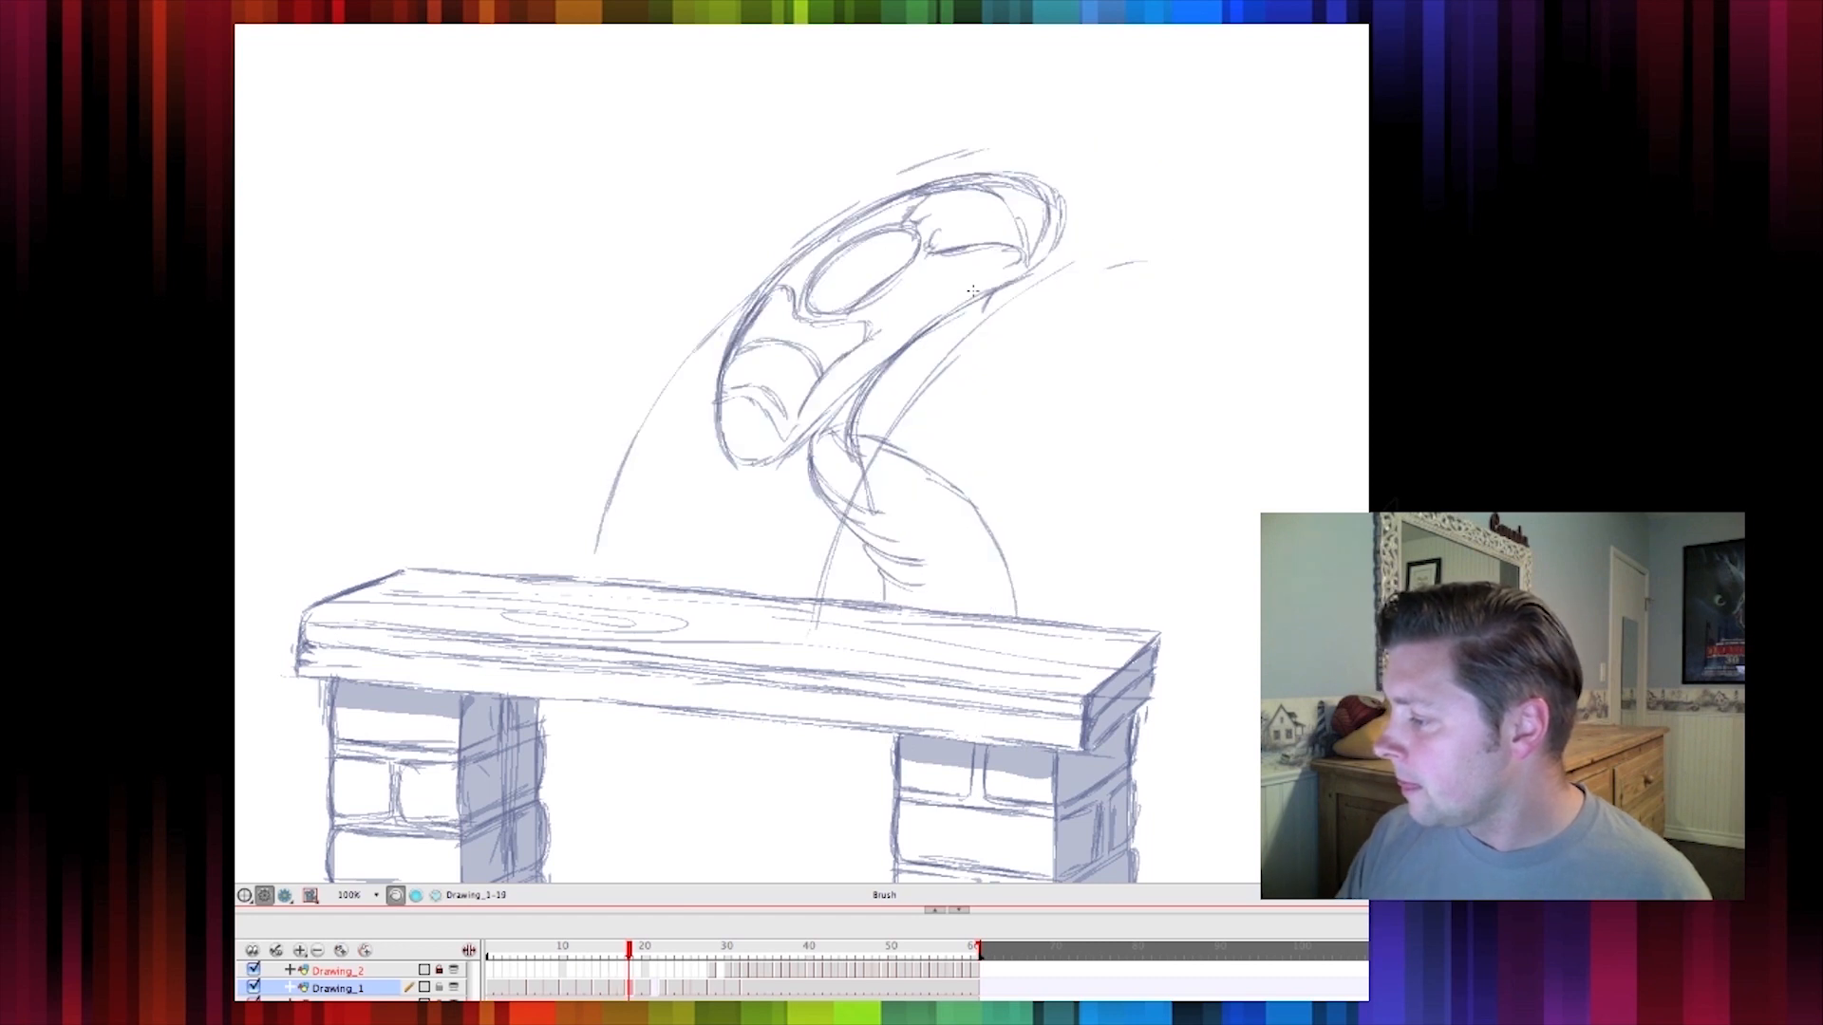
pyautogui.press(',')
pyautogui.press('.')
pyautogui.press(',')
pyautogui.press('.')
pyautogui.press('.')
pyautogui.press(',')
pyautogui.press(',')
pyautogui.press('.')
pyautogui.press('.')
pyautogui.press(',')
pyautogui.press(',')
pyautogui.press('.')
pyautogui.press('.')
pyautogui.press(',')
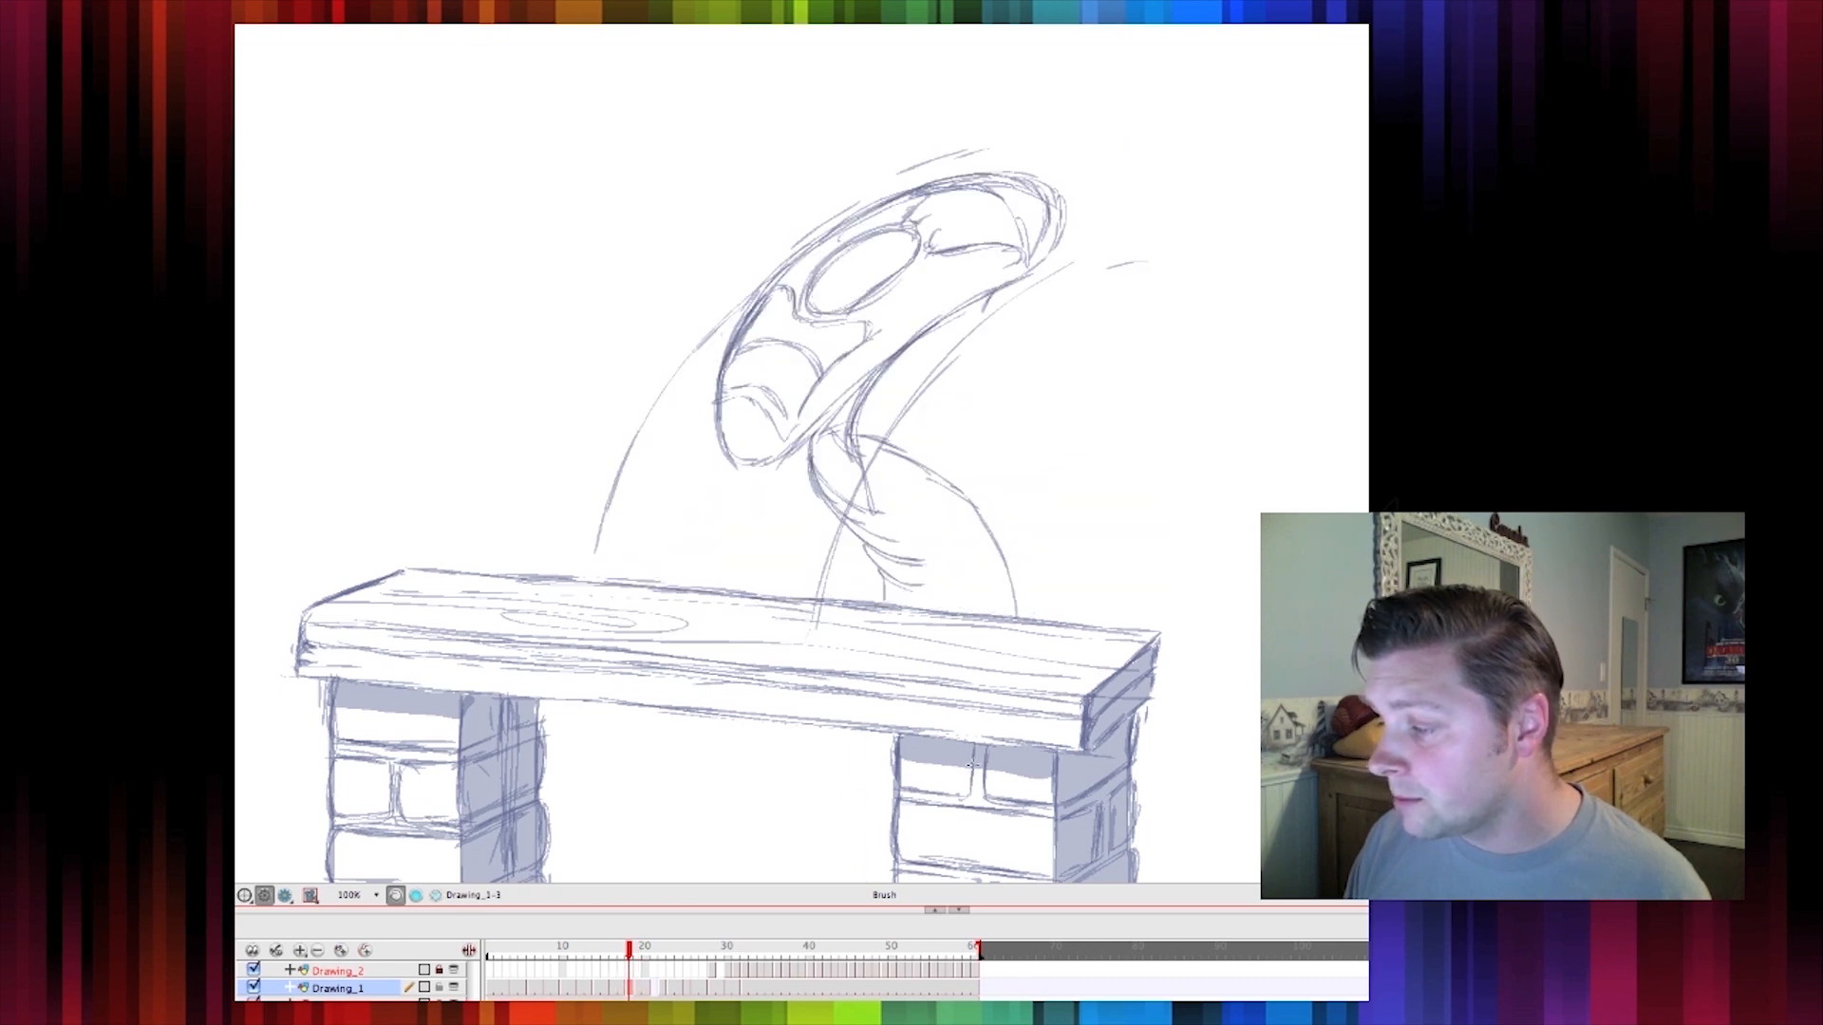
pyautogui.press(',')
pyautogui.press('.')
pyautogui.press('.')
pyautogui.press(',')
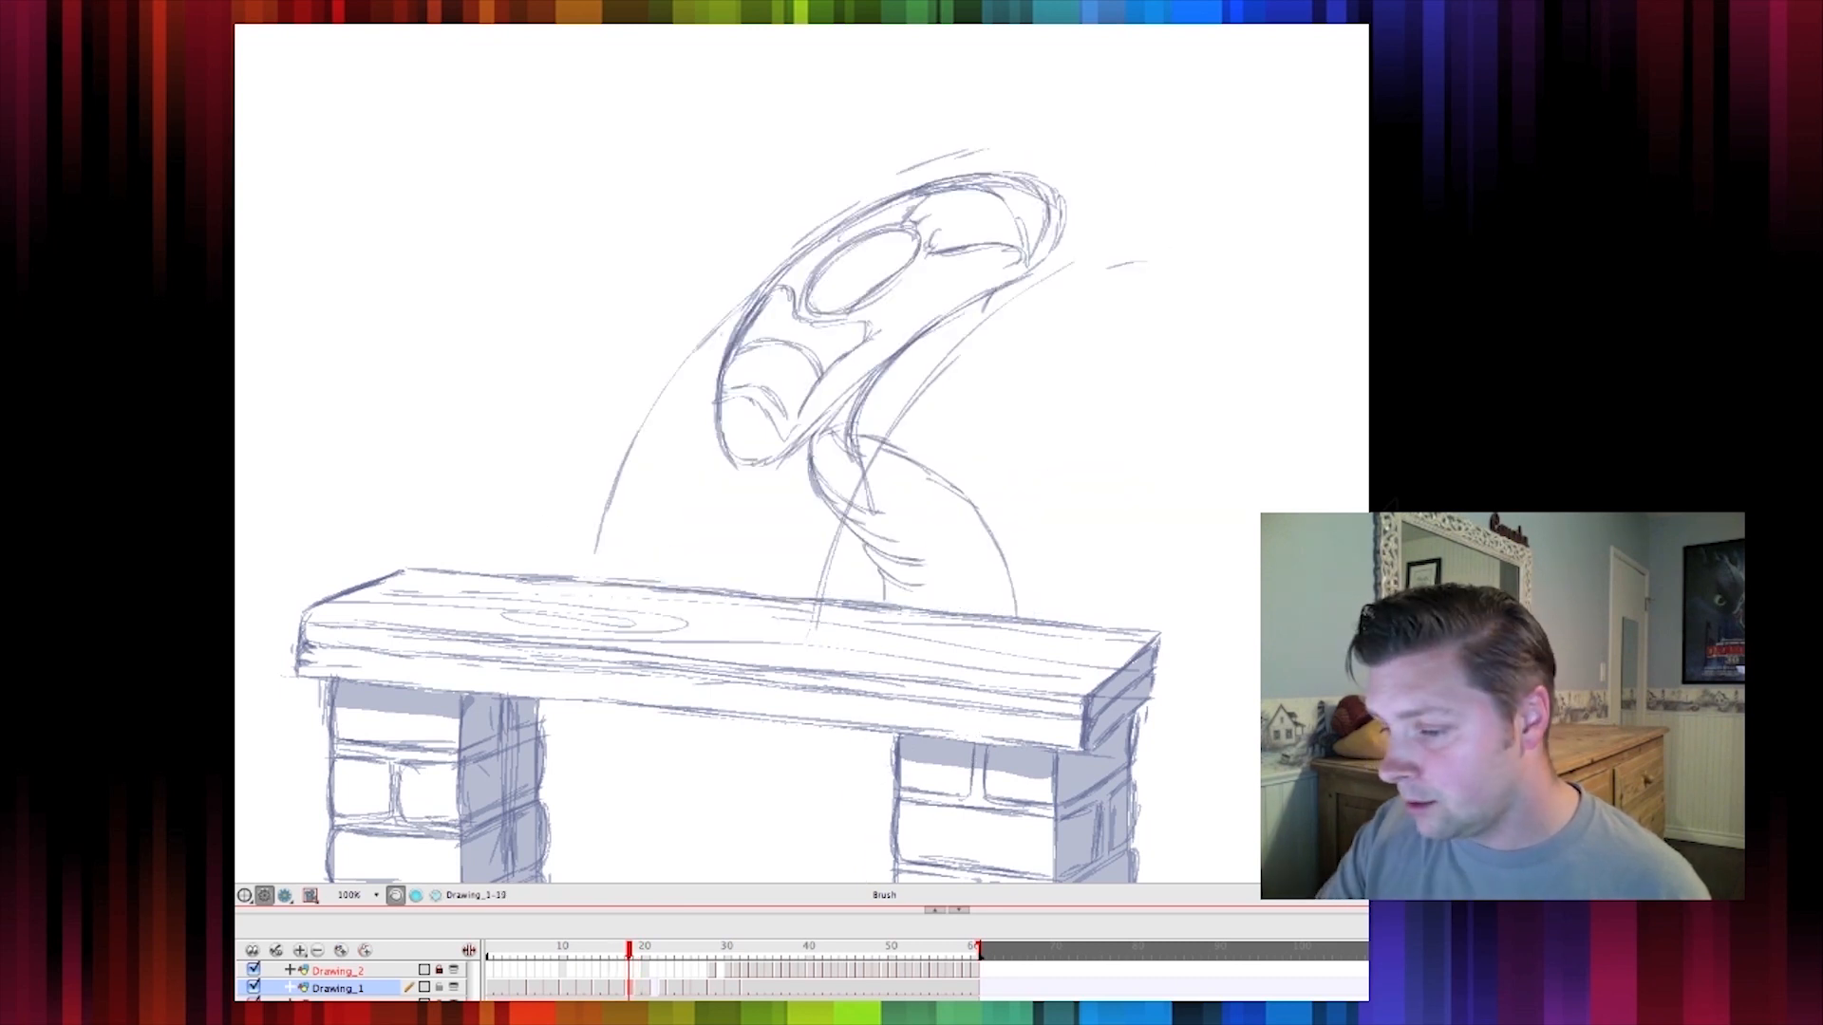
# With onion skinning on, sketch the shoulders and torso of the smear frame between the neighbouring poses
pyautogui.hotkey('alt', 'o')
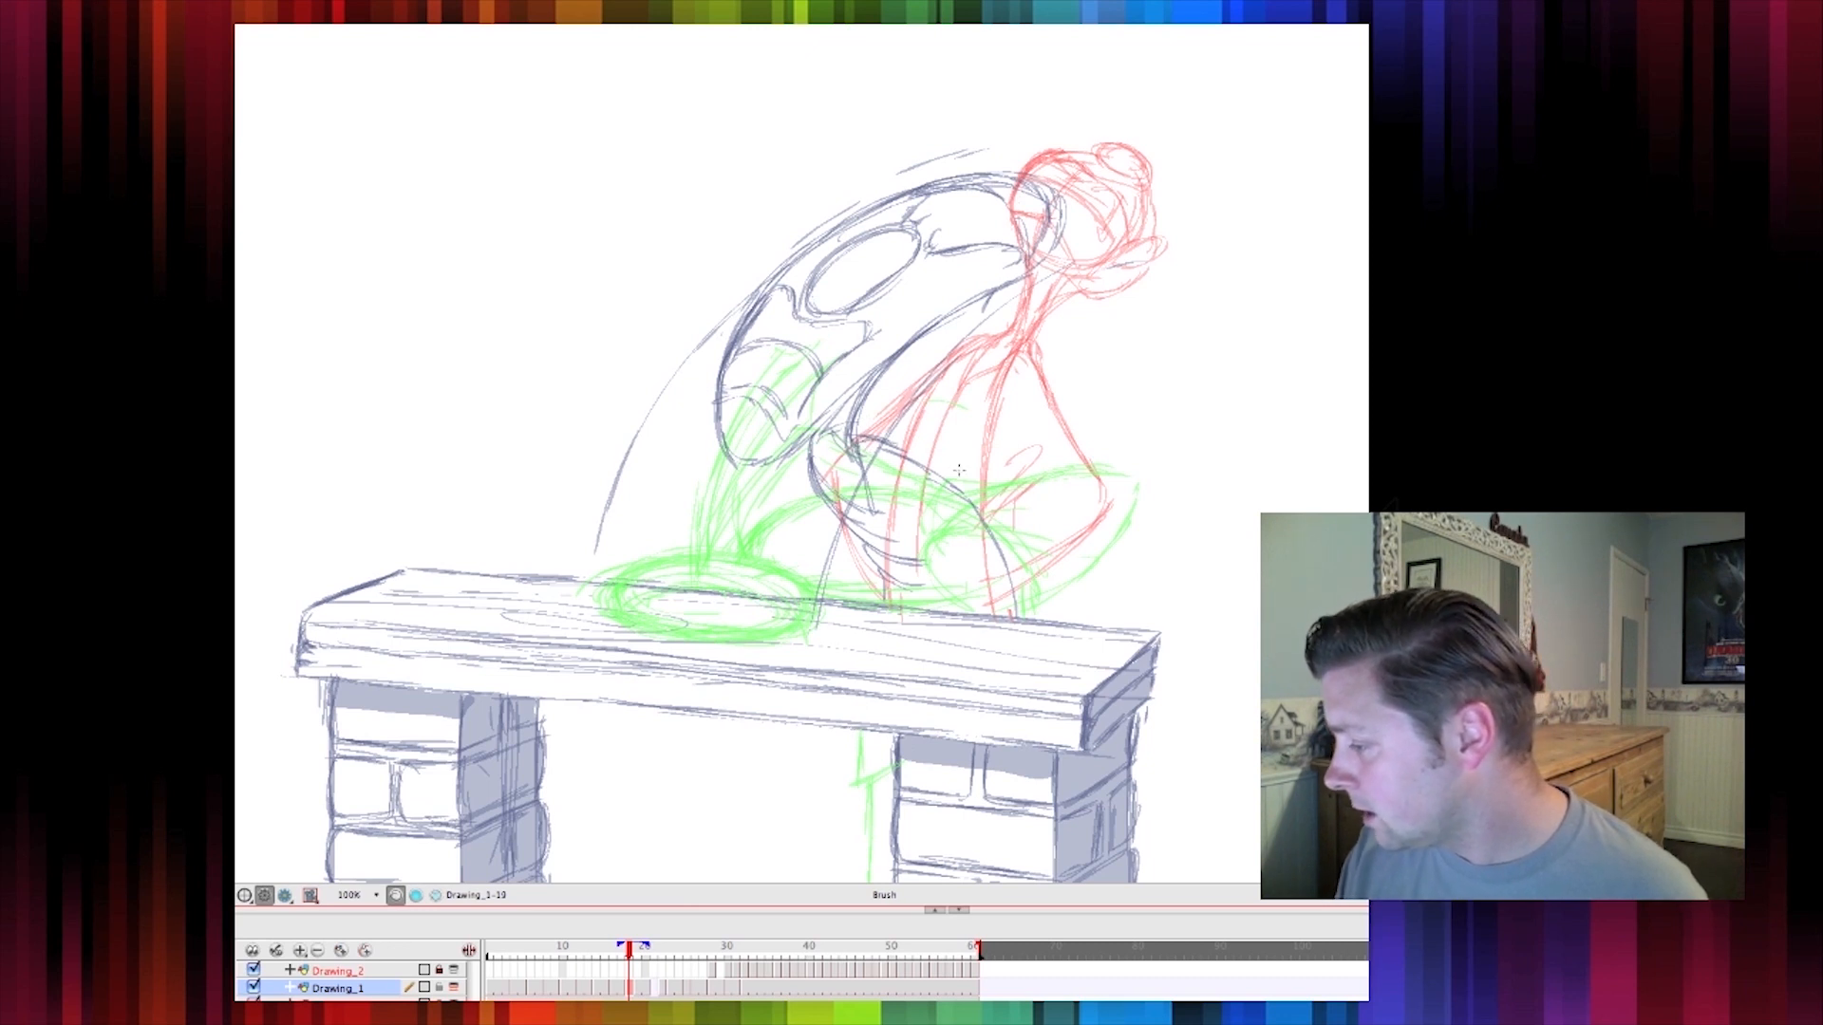
pyautogui.moveTo(952, 468)
pyautogui.mouseDown()
pyautogui.moveTo(1077, 470)
pyautogui.moveTo(1115, 503)
pyautogui.moveTo(1033, 583)
pyautogui.mouseUp()
pyautogui.moveTo(1112, 507); pyautogui.dragTo(1016, 565)
pyautogui.moveTo(1106, 533)
pyautogui.mouseDown()
pyautogui.moveTo(1058, 464)
pyautogui.moveTo(940, 459)
pyautogui.mouseUp()
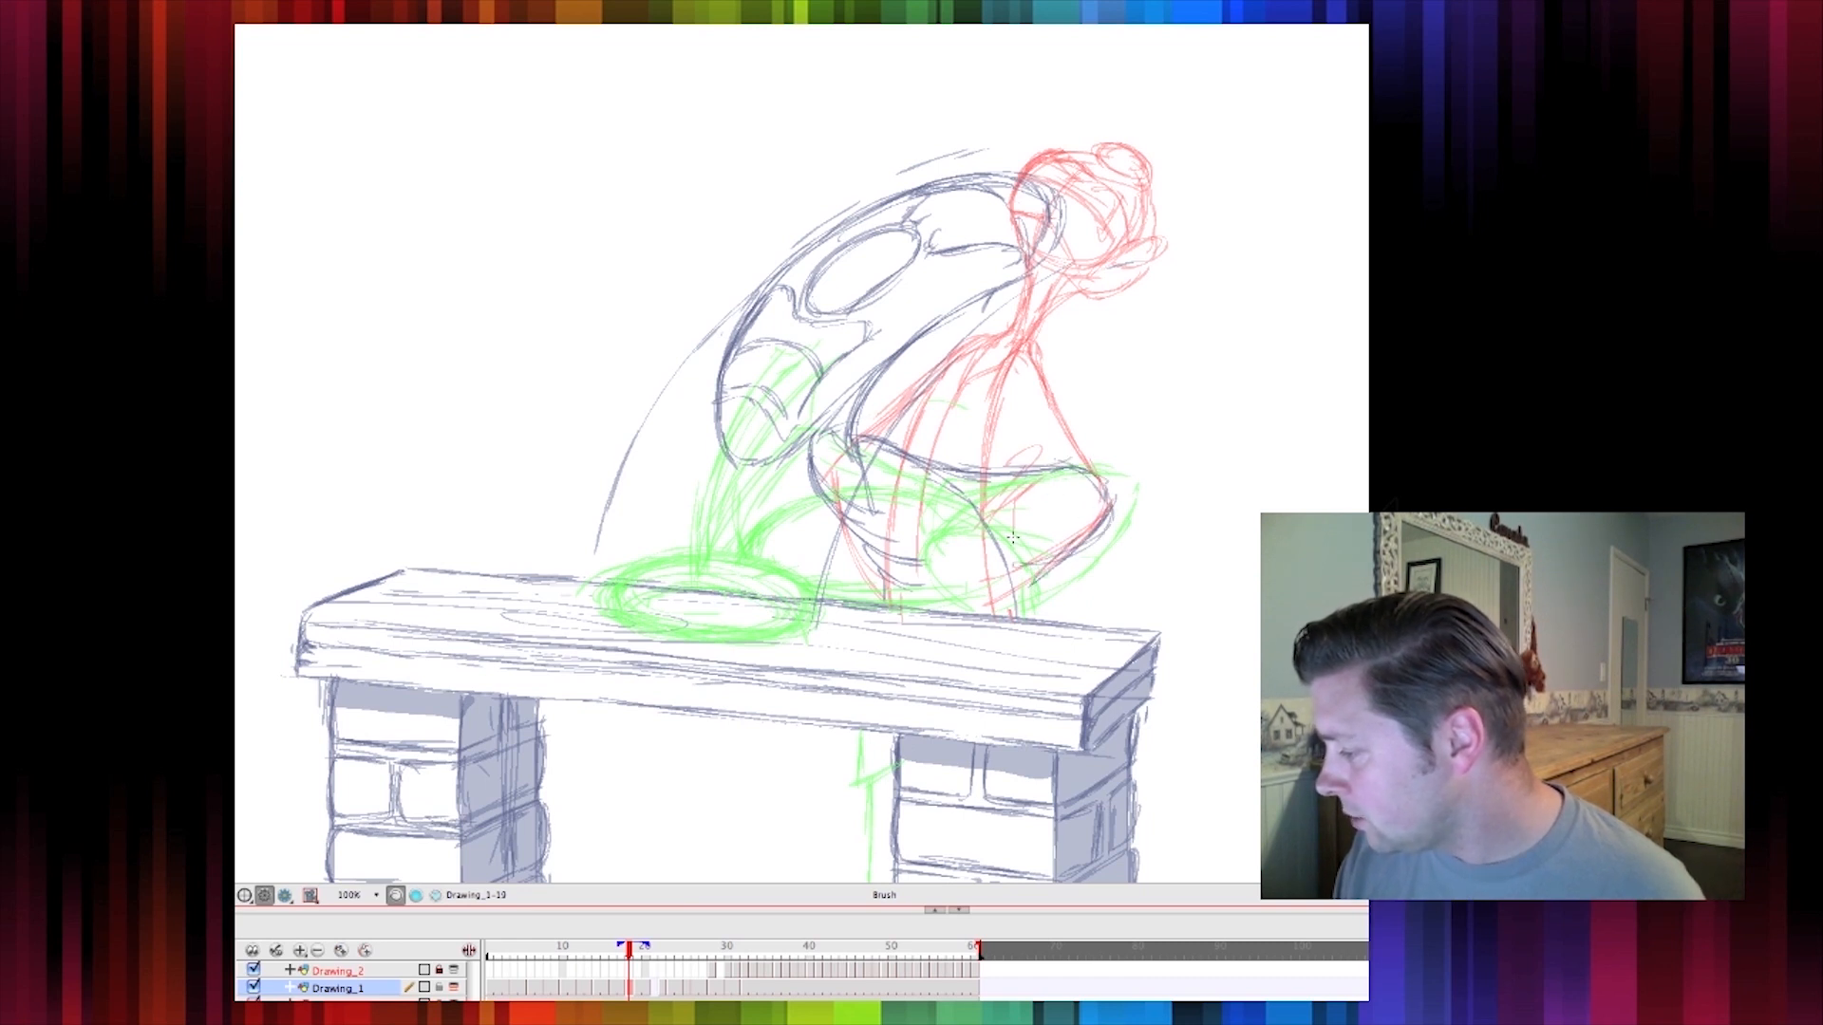
pyautogui.moveTo(1005, 534)
pyautogui.mouseDown()
pyautogui.moveTo(1068, 566)
pyautogui.moveTo(1019, 605)
pyautogui.mouseUp()
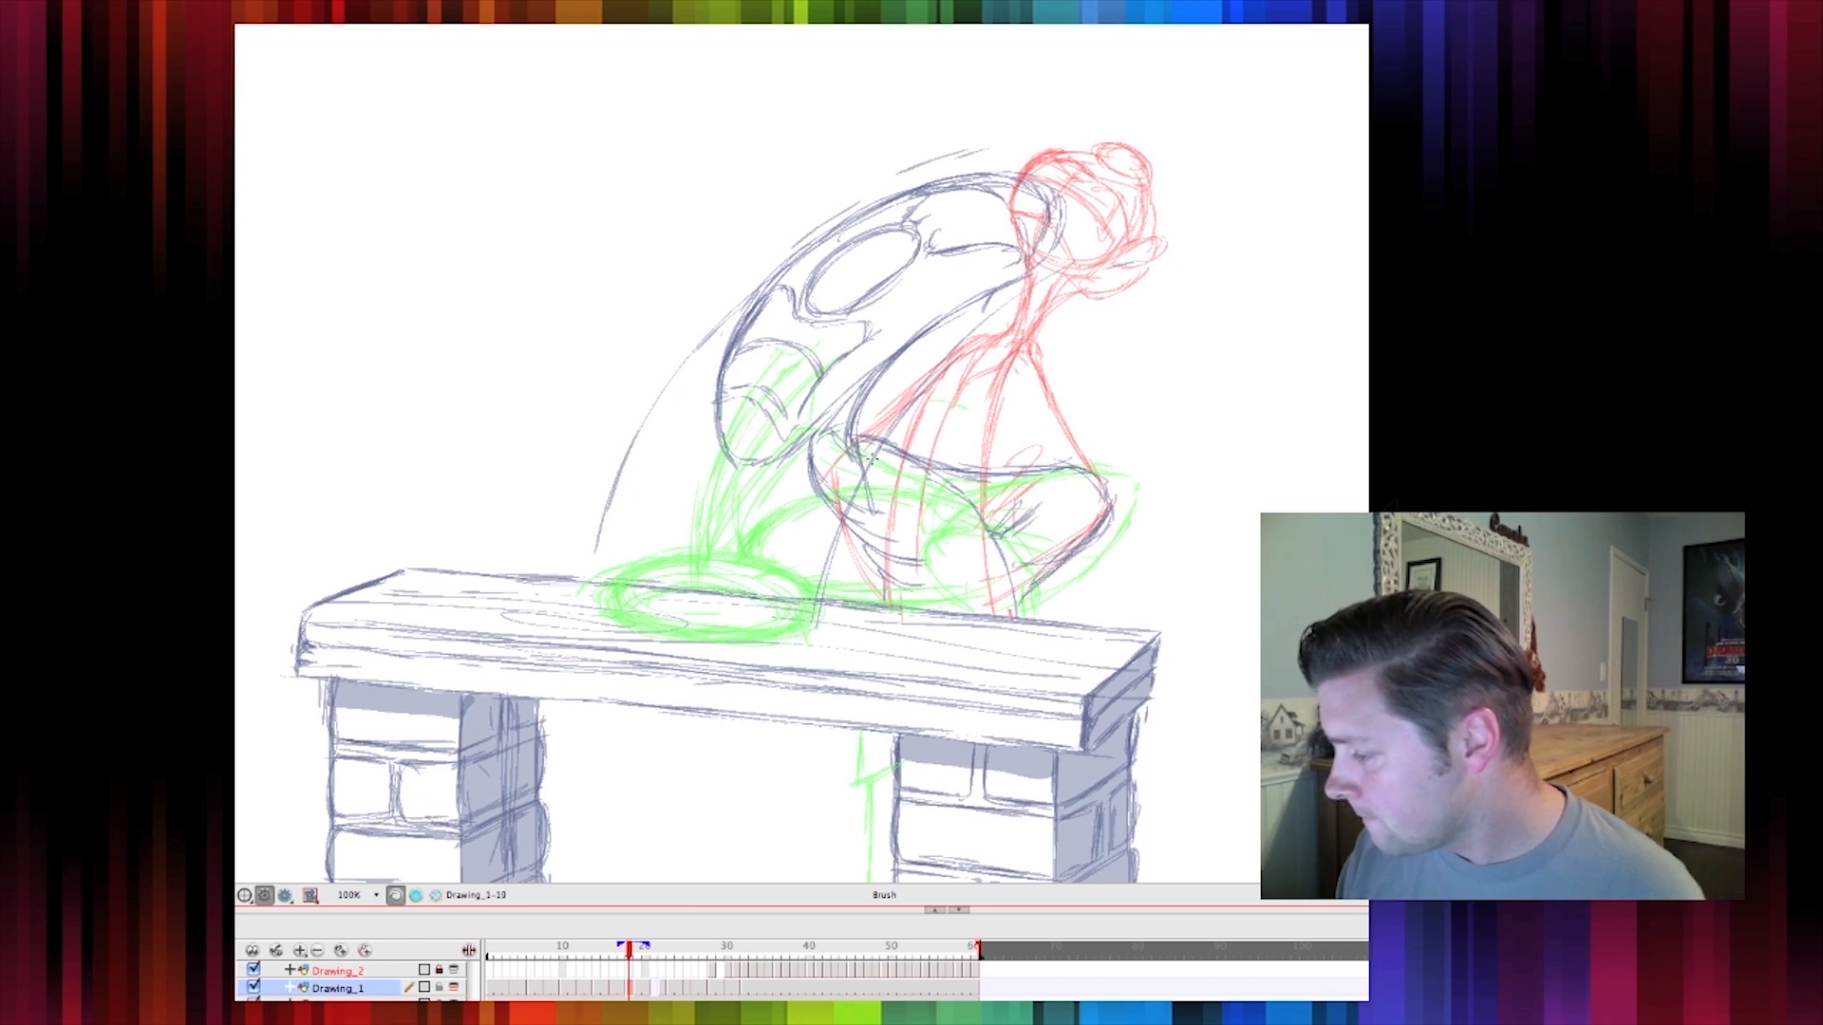
pyautogui.press(',')
pyautogui.press('.')
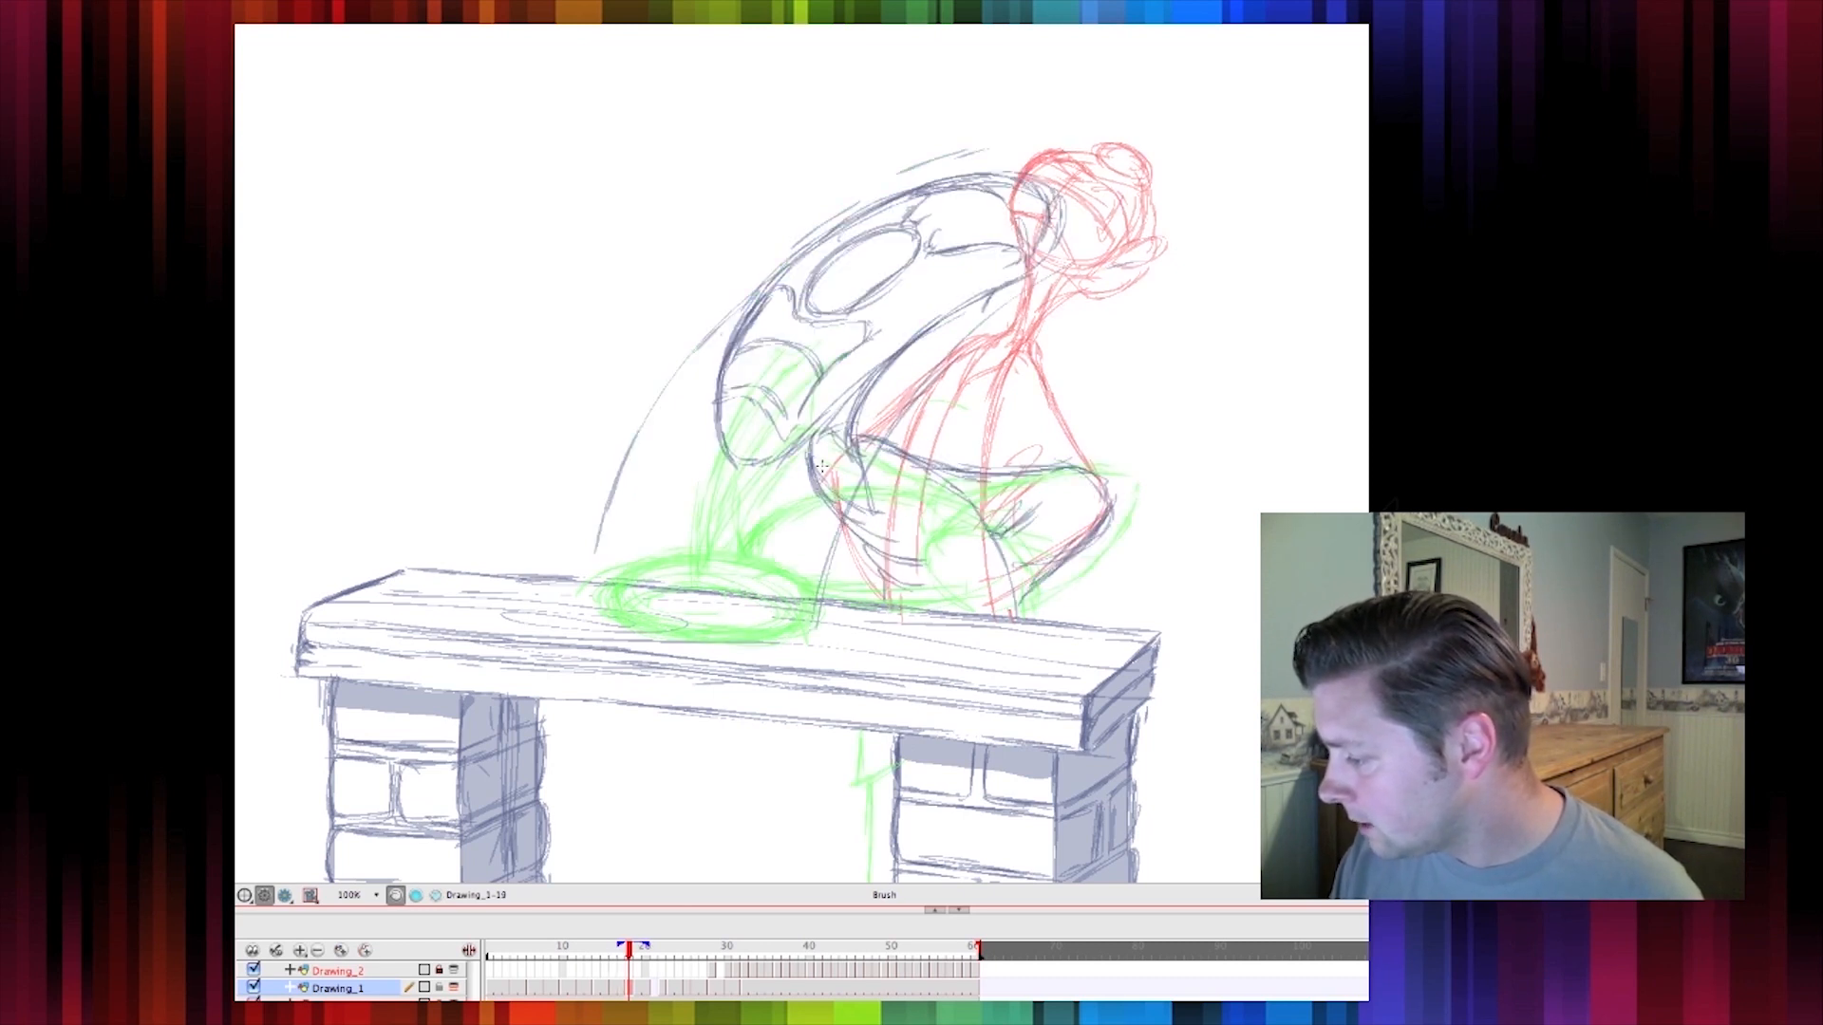
pyautogui.moveTo(791, 492); pyautogui.dragTo(840, 557)
pyautogui.moveTo(792, 477); pyautogui.dragTo(874, 589)
pyautogui.moveTo(794, 495); pyautogui.dragTo(887, 595)
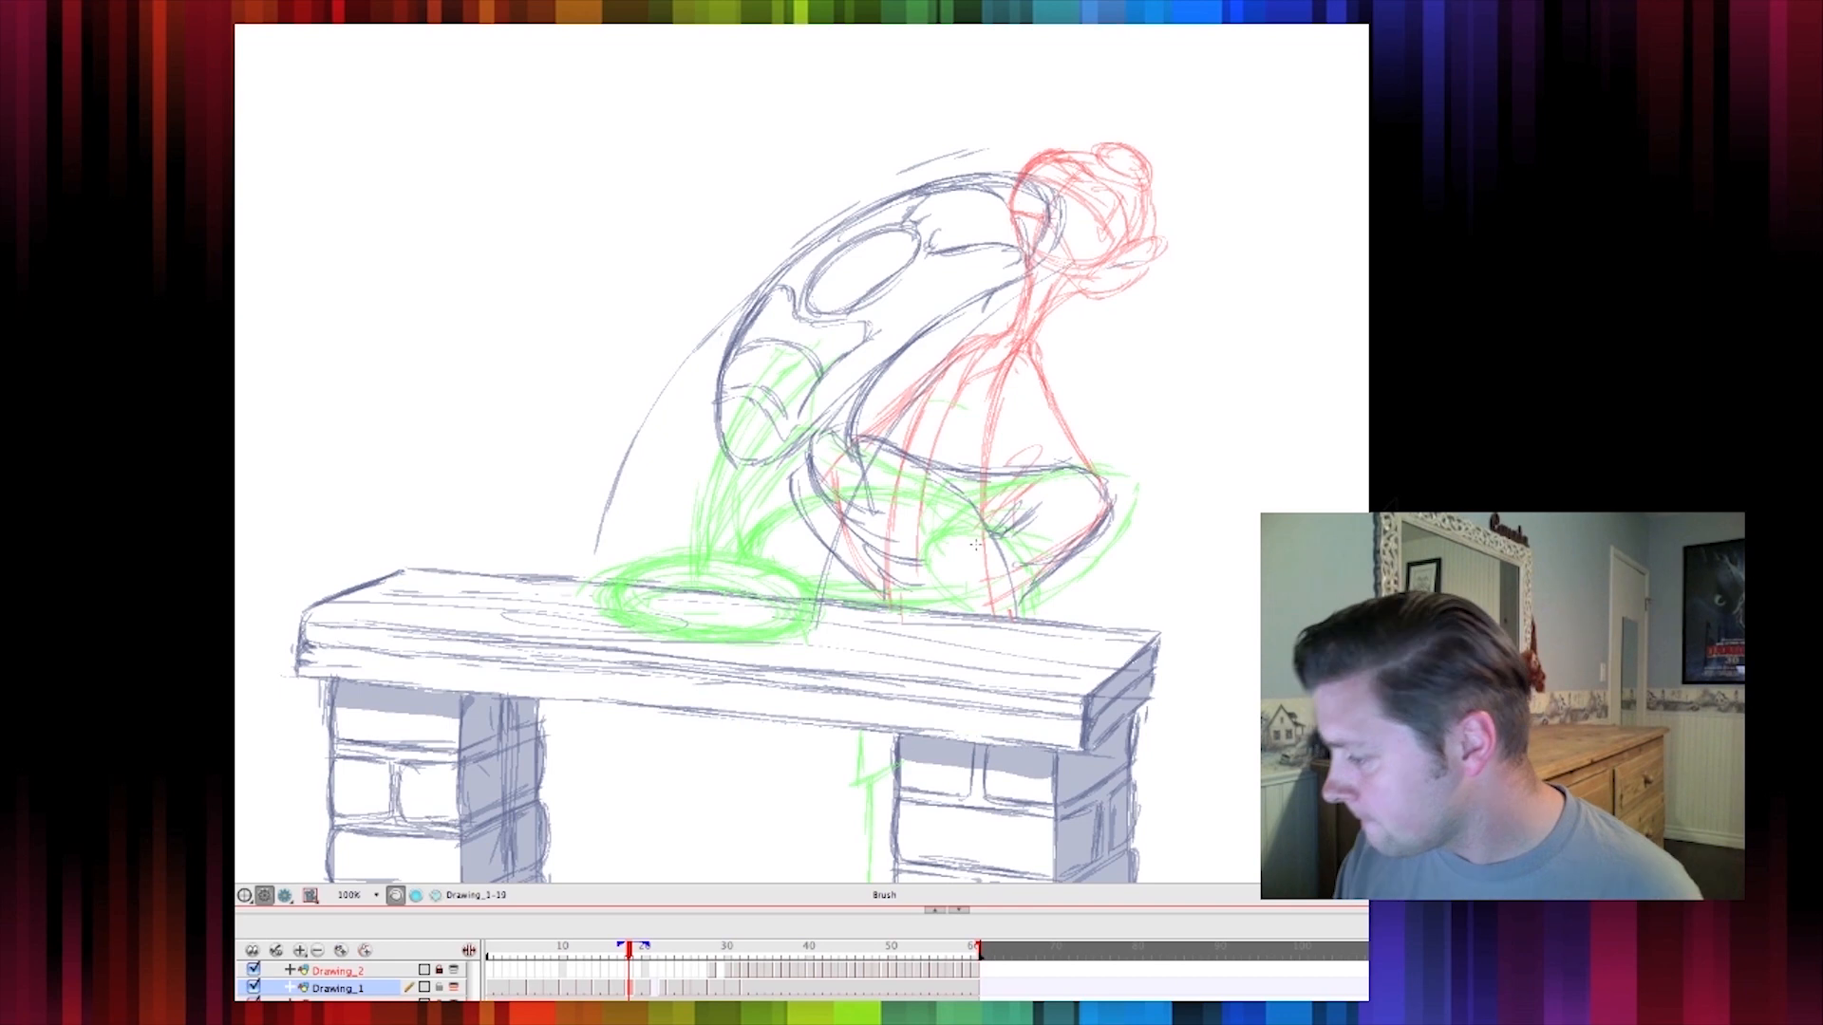
pyautogui.press(',')
pyautogui.press('.')
pyautogui.press('.')
pyautogui.press(',')
pyautogui.press(',')
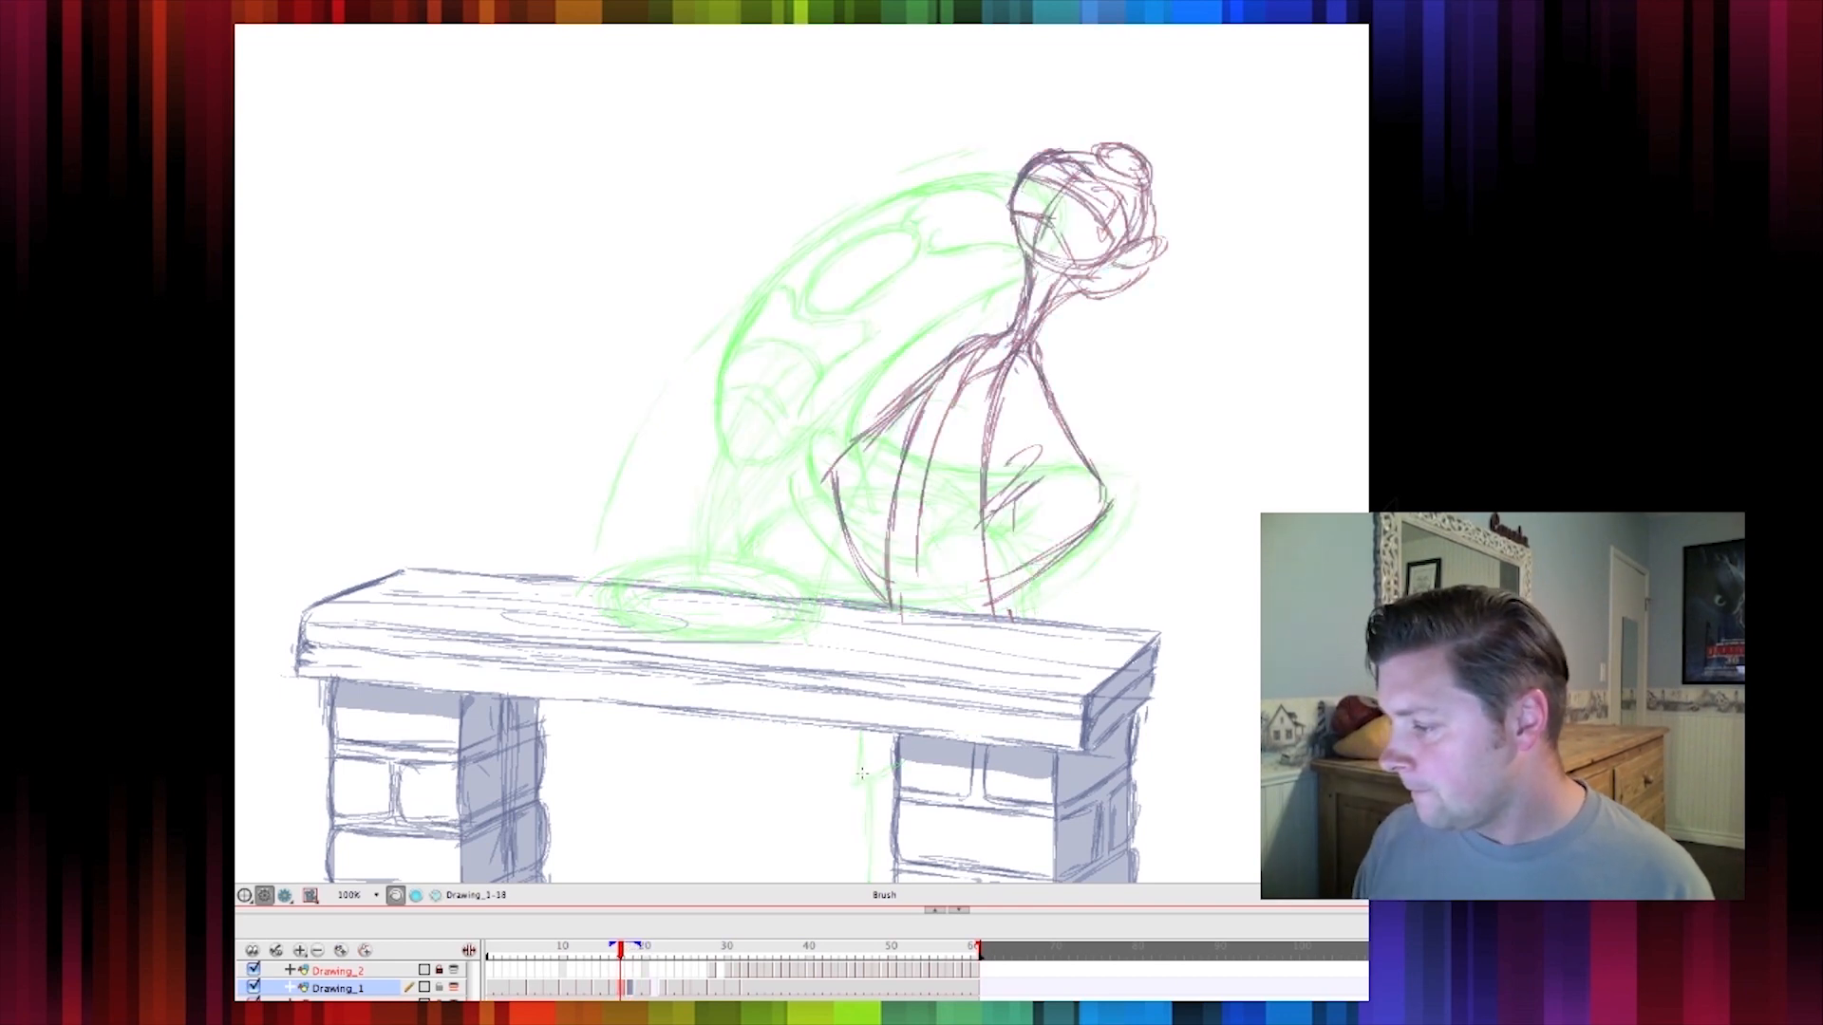
pyautogui.press('.')
pyautogui.hotkey('alt', 'o')
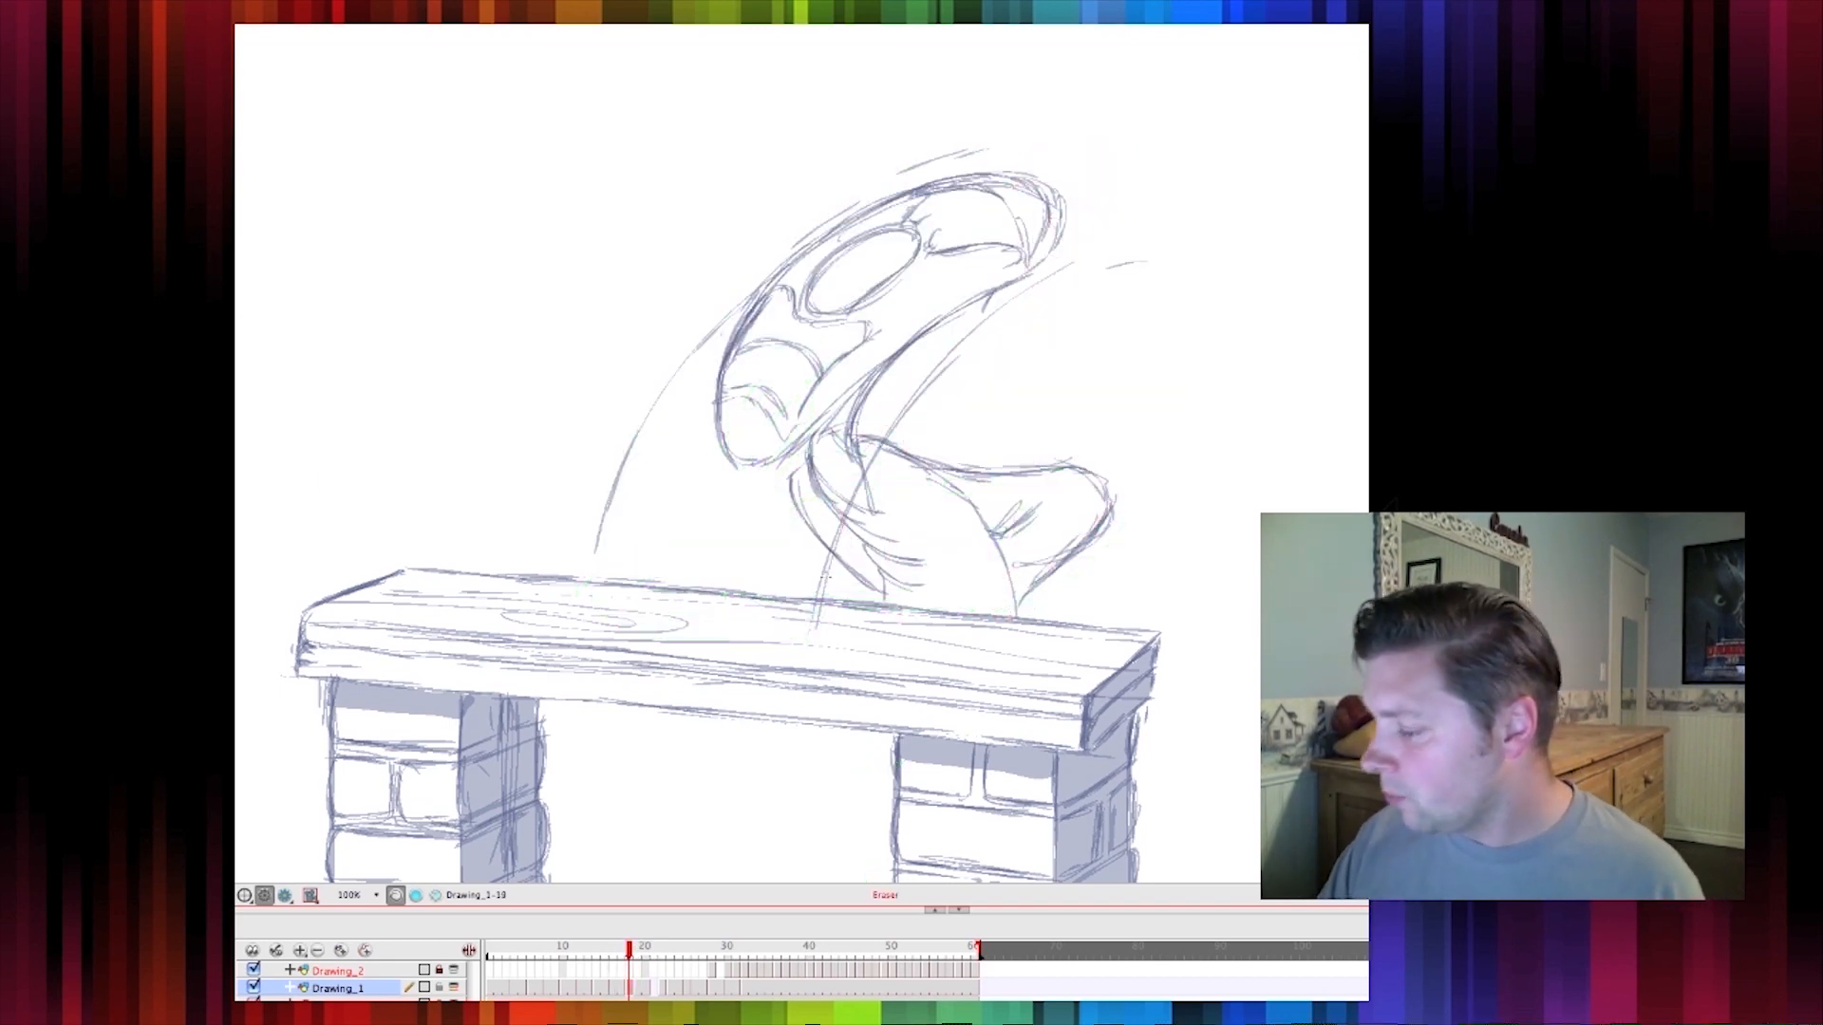
# Switch to the Eraser and remove the long arc guide lines around the smear drawing
pyautogui.hotkey('alt', 'e')
pyautogui.moveTo(813, 596); pyautogui.dragTo(838, 537)
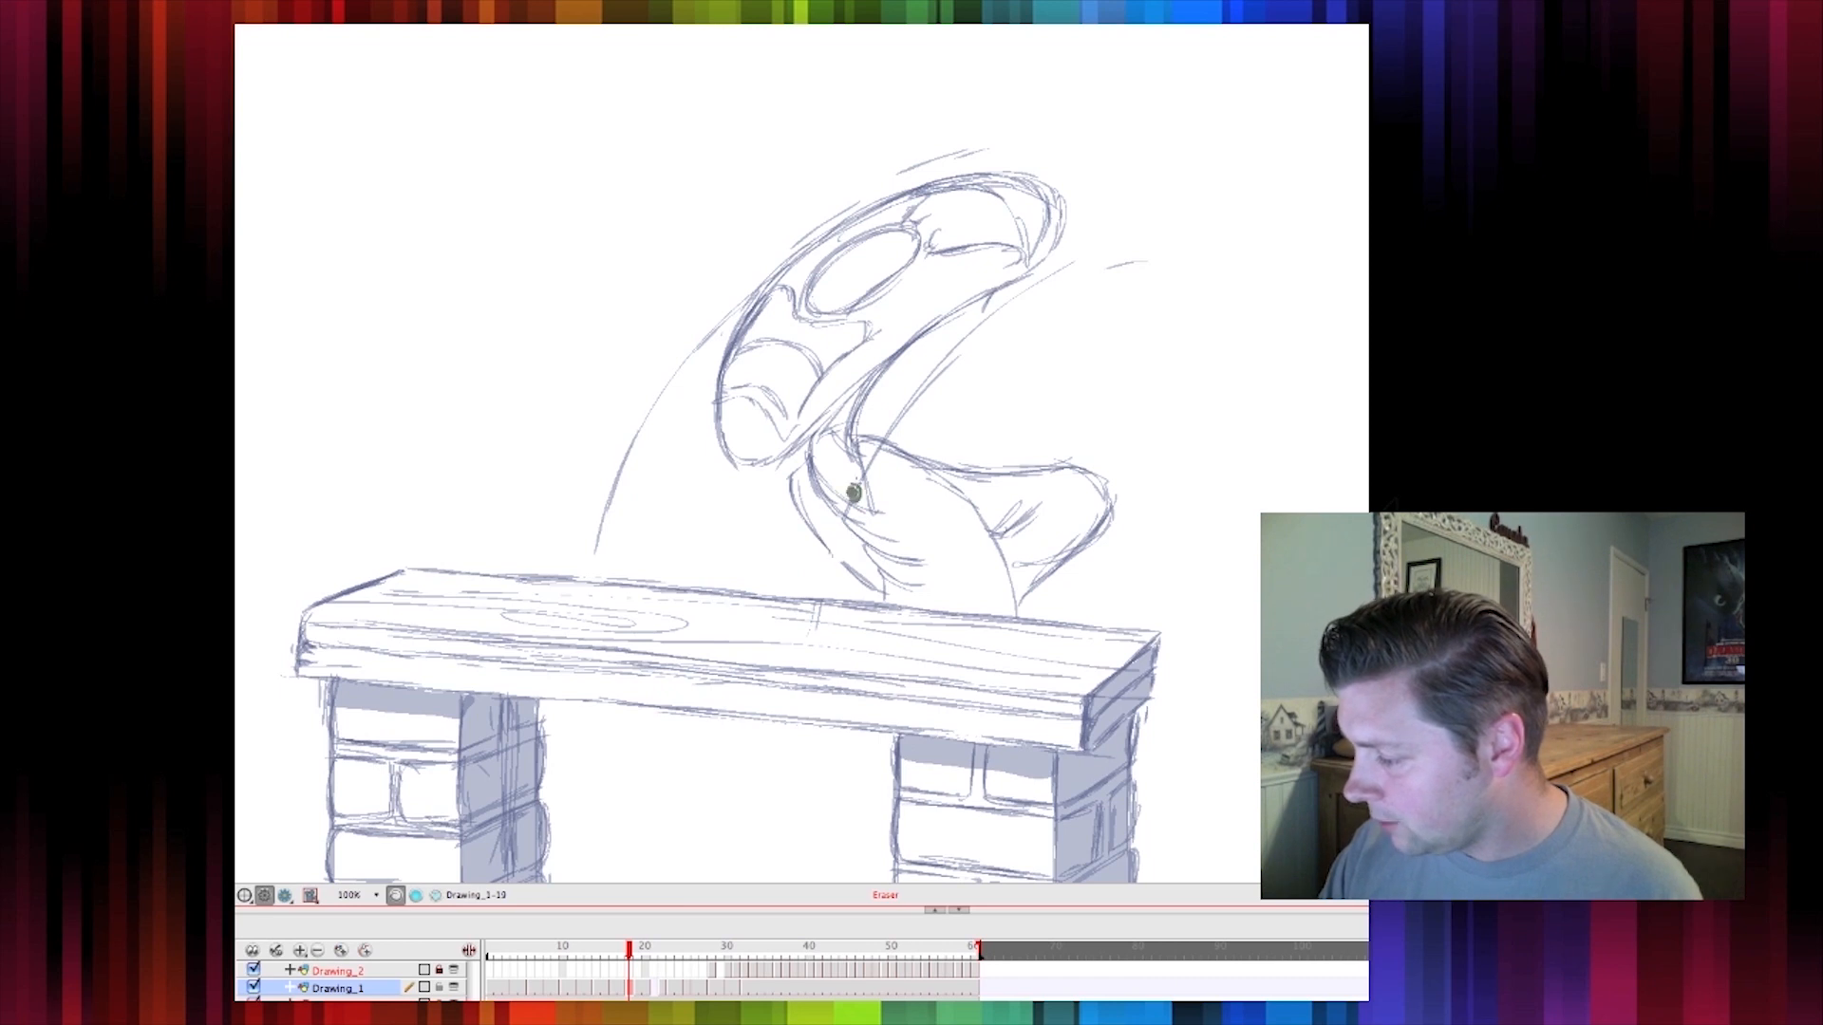
pyautogui.moveTo(888, 429)
pyautogui.mouseDown()
pyautogui.moveTo(1106, 269)
pyautogui.moveTo(1211, 247)
pyautogui.mouseUp()
pyautogui.moveTo(885, 181); pyautogui.dragTo(1001, 140)
pyautogui.moveTo(744, 276)
pyautogui.mouseDown()
pyautogui.moveTo(652, 396)
pyautogui.moveTo(584, 568)
pyautogui.mouseUp()
pyautogui.press('.')
pyautogui.press('.')
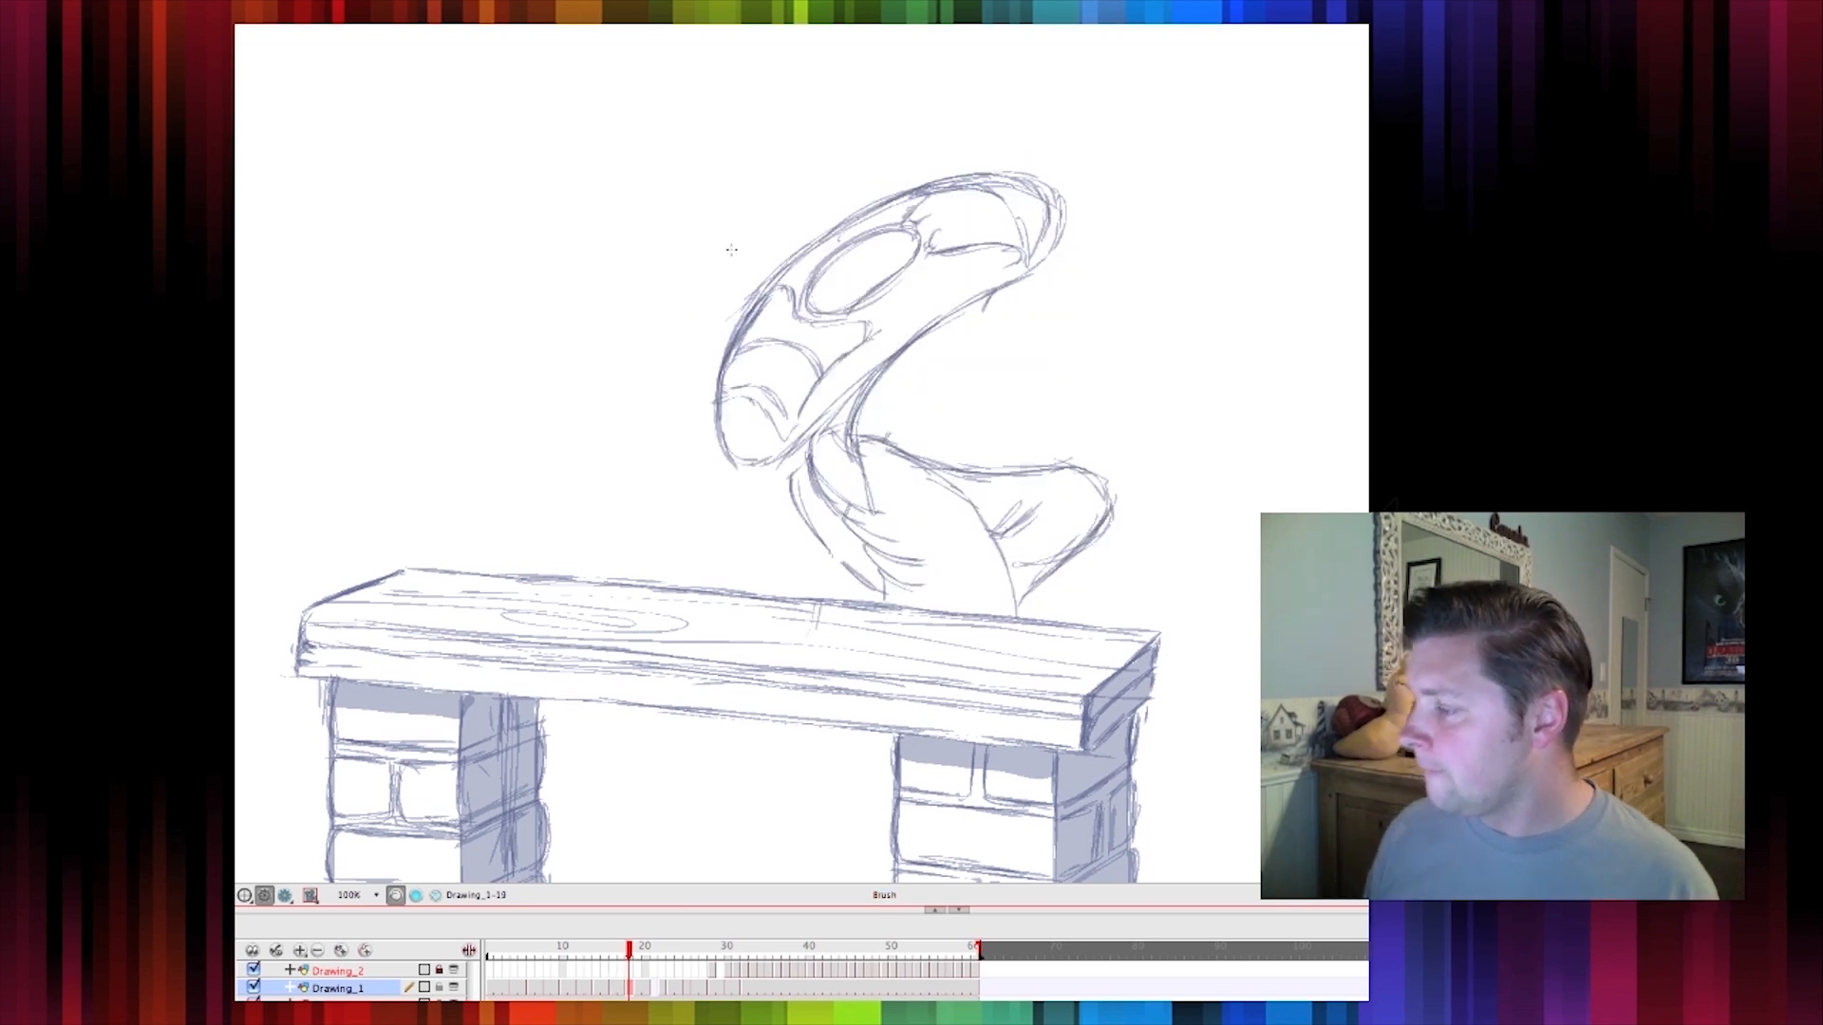
# Step through the frames to review the cleaned-up smear in the motion
pyautogui.press('.')
pyautogui.press('.')
pyautogui.press('.')
pyautogui.press('.')
pyautogui.press('.')
pyautogui.press('.')
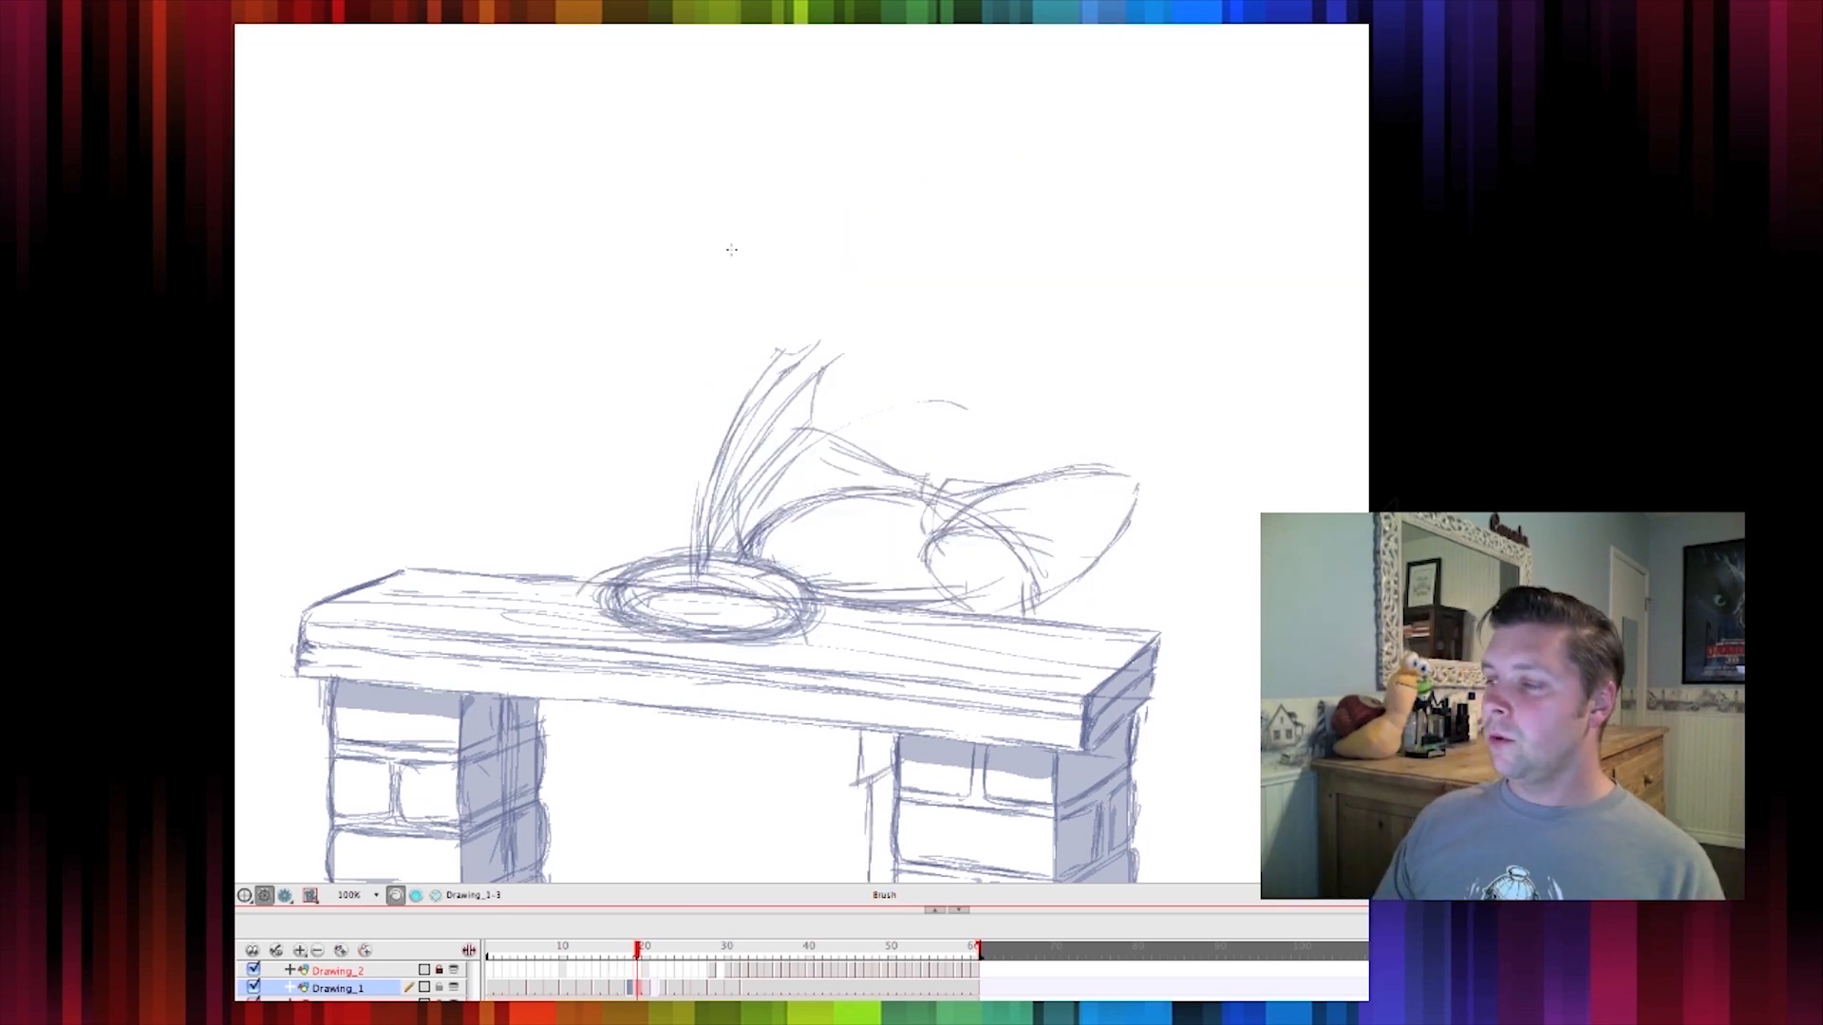
pyautogui.press('.')
pyautogui.press('.')
pyautogui.press('.')
pyautogui.press('.')
pyautogui.press('.')
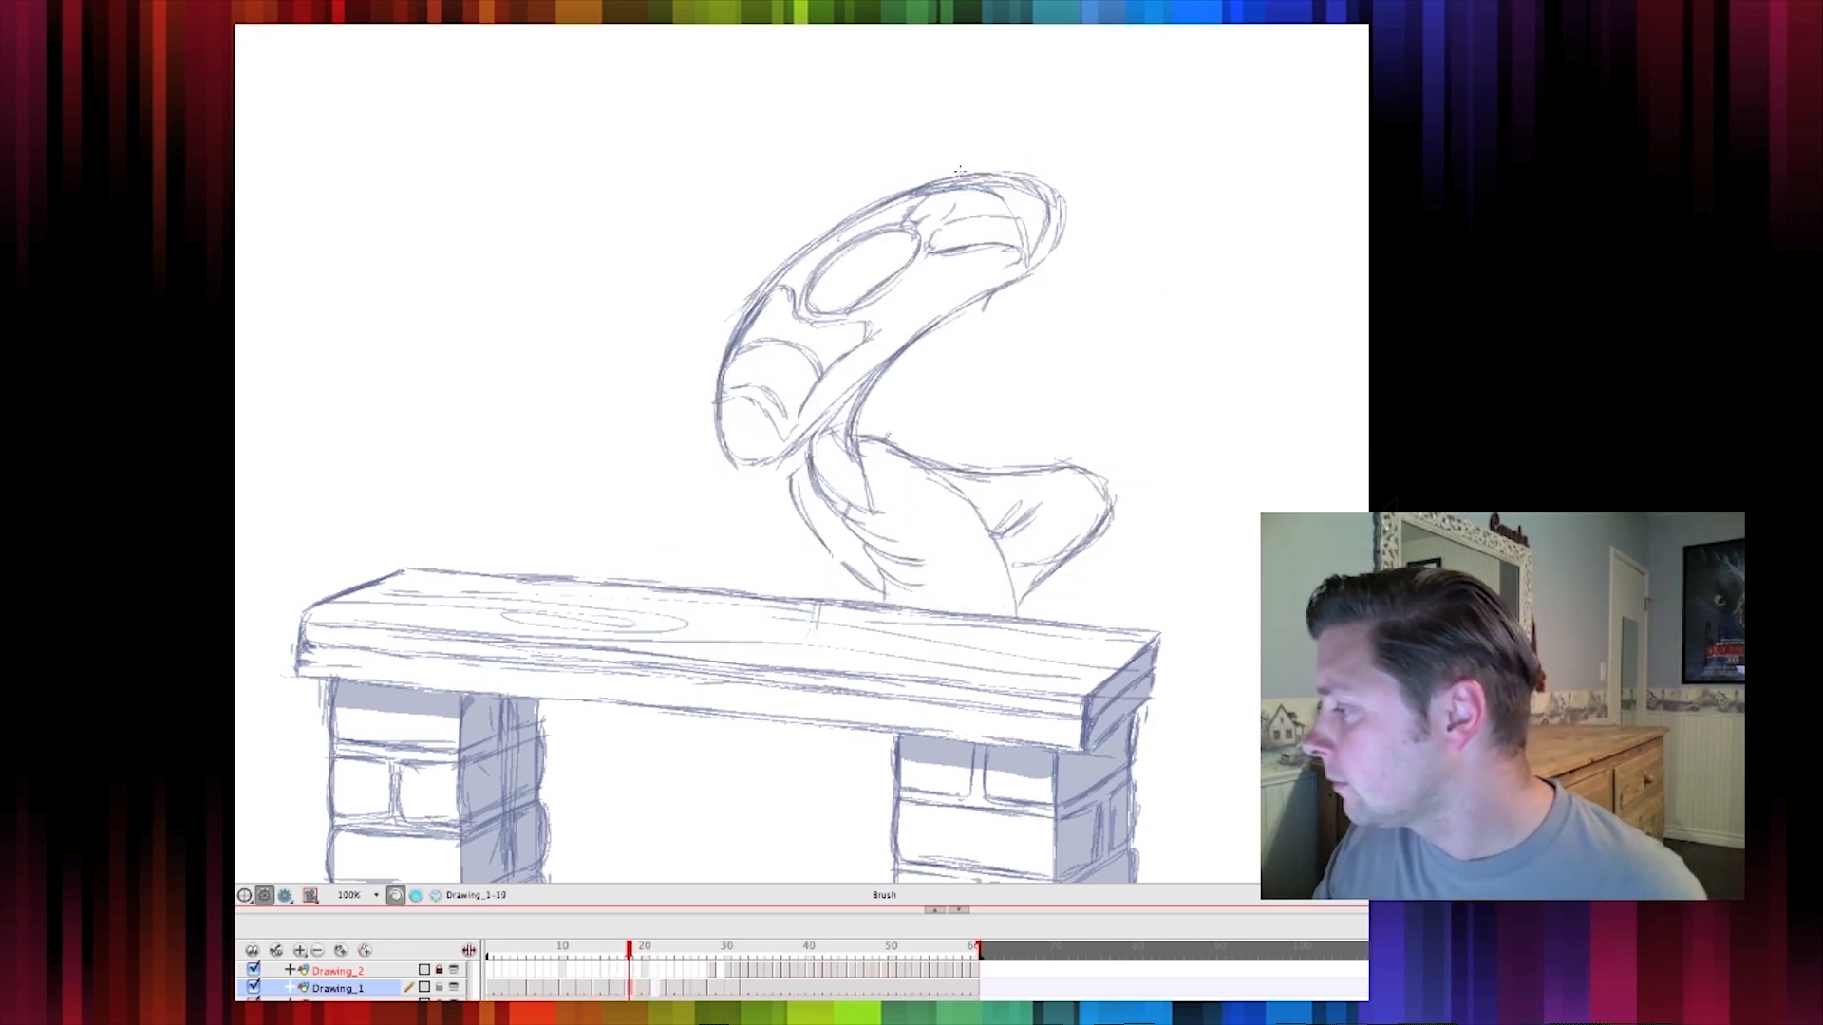
pyautogui.press('.')
# Add trailing speed strokes behind the back of the smeared head
pyautogui.press('.')
pyautogui.moveTo(1033, 271)
pyautogui.mouseDown()
pyautogui.moveTo(944, 317)
pyautogui.moveTo(953, 340)
pyautogui.moveTo(918, 357)
pyautogui.moveTo(943, 333)
pyautogui.mouseUp()
pyautogui.moveTo(1040, 276); pyautogui.dragTo(935, 342)
pyautogui.press('.')
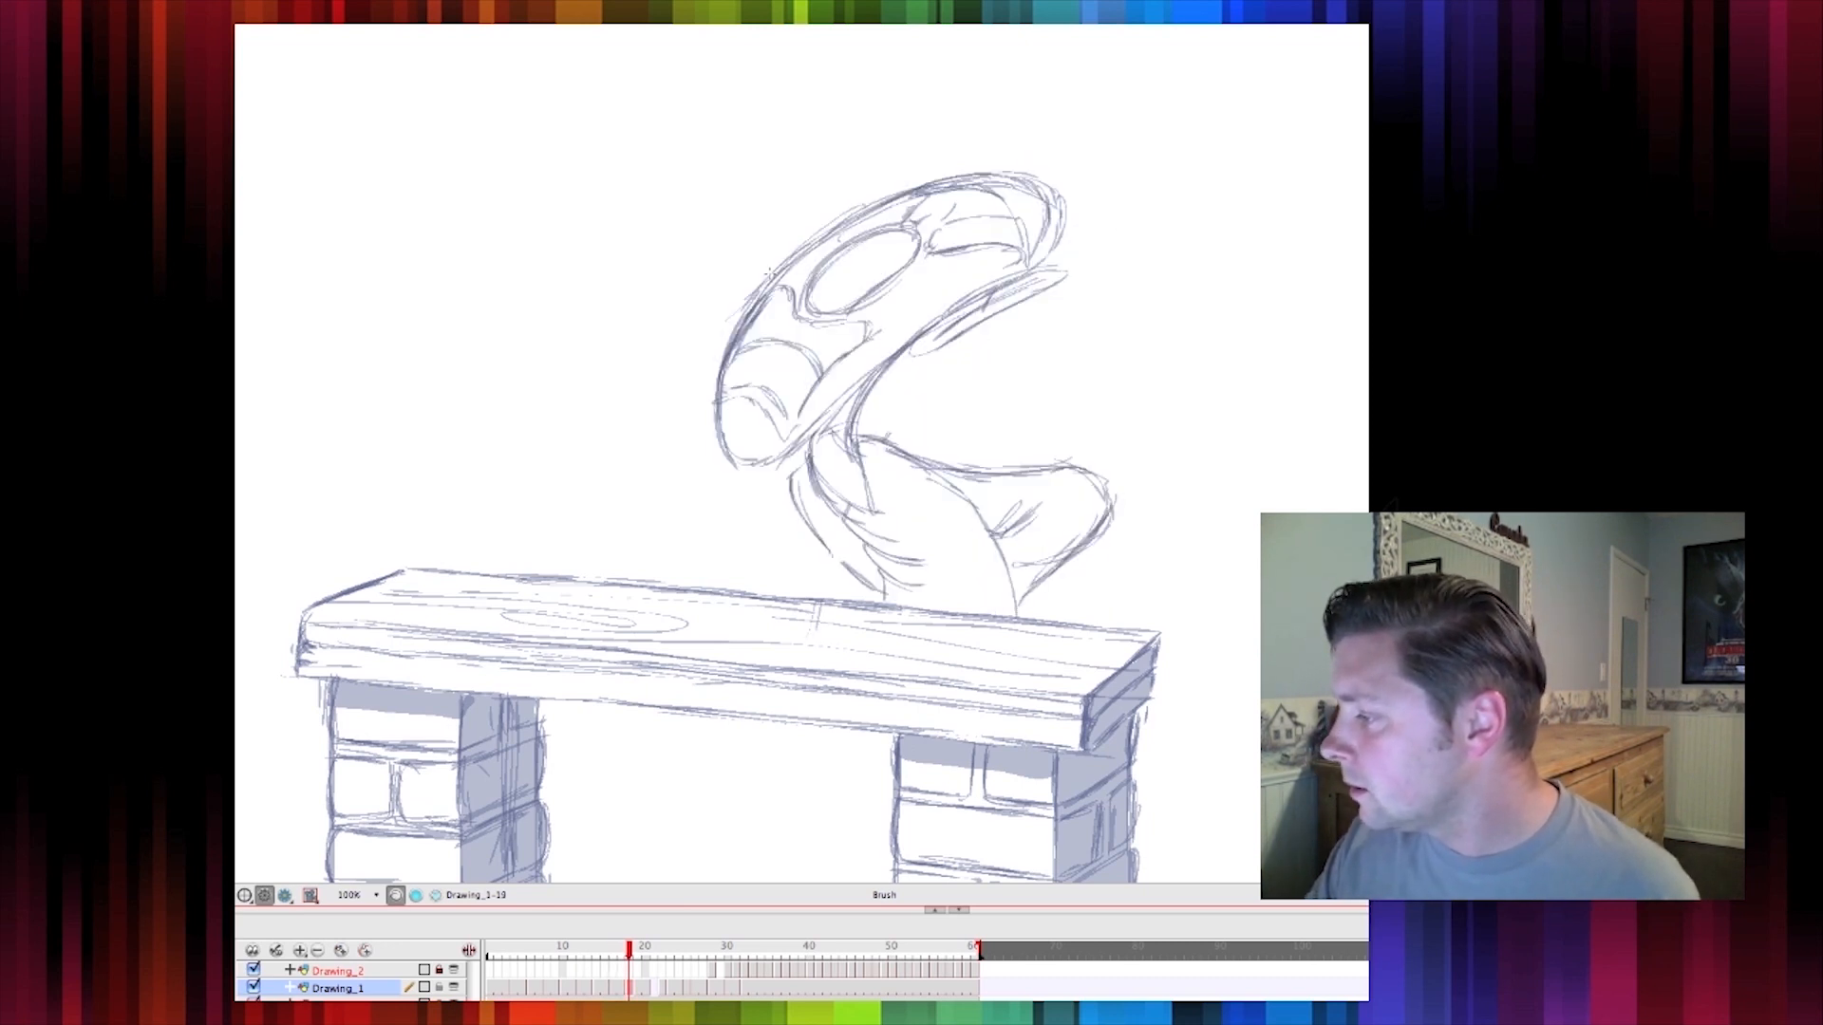
pyautogui.press('.')
pyautogui.press('.')
# Flip back and forth between the smear and the following pose to compare them
pyautogui.press('.')
pyautogui.press('.')
pyautogui.press(',')
pyautogui.press('.')
pyautogui.press(',')
pyautogui.press(',')
pyautogui.press(',')
pyautogui.press('.')
pyautogui.press(',')
pyautogui.press('.')
pyautogui.press(',')
pyautogui.press('.')
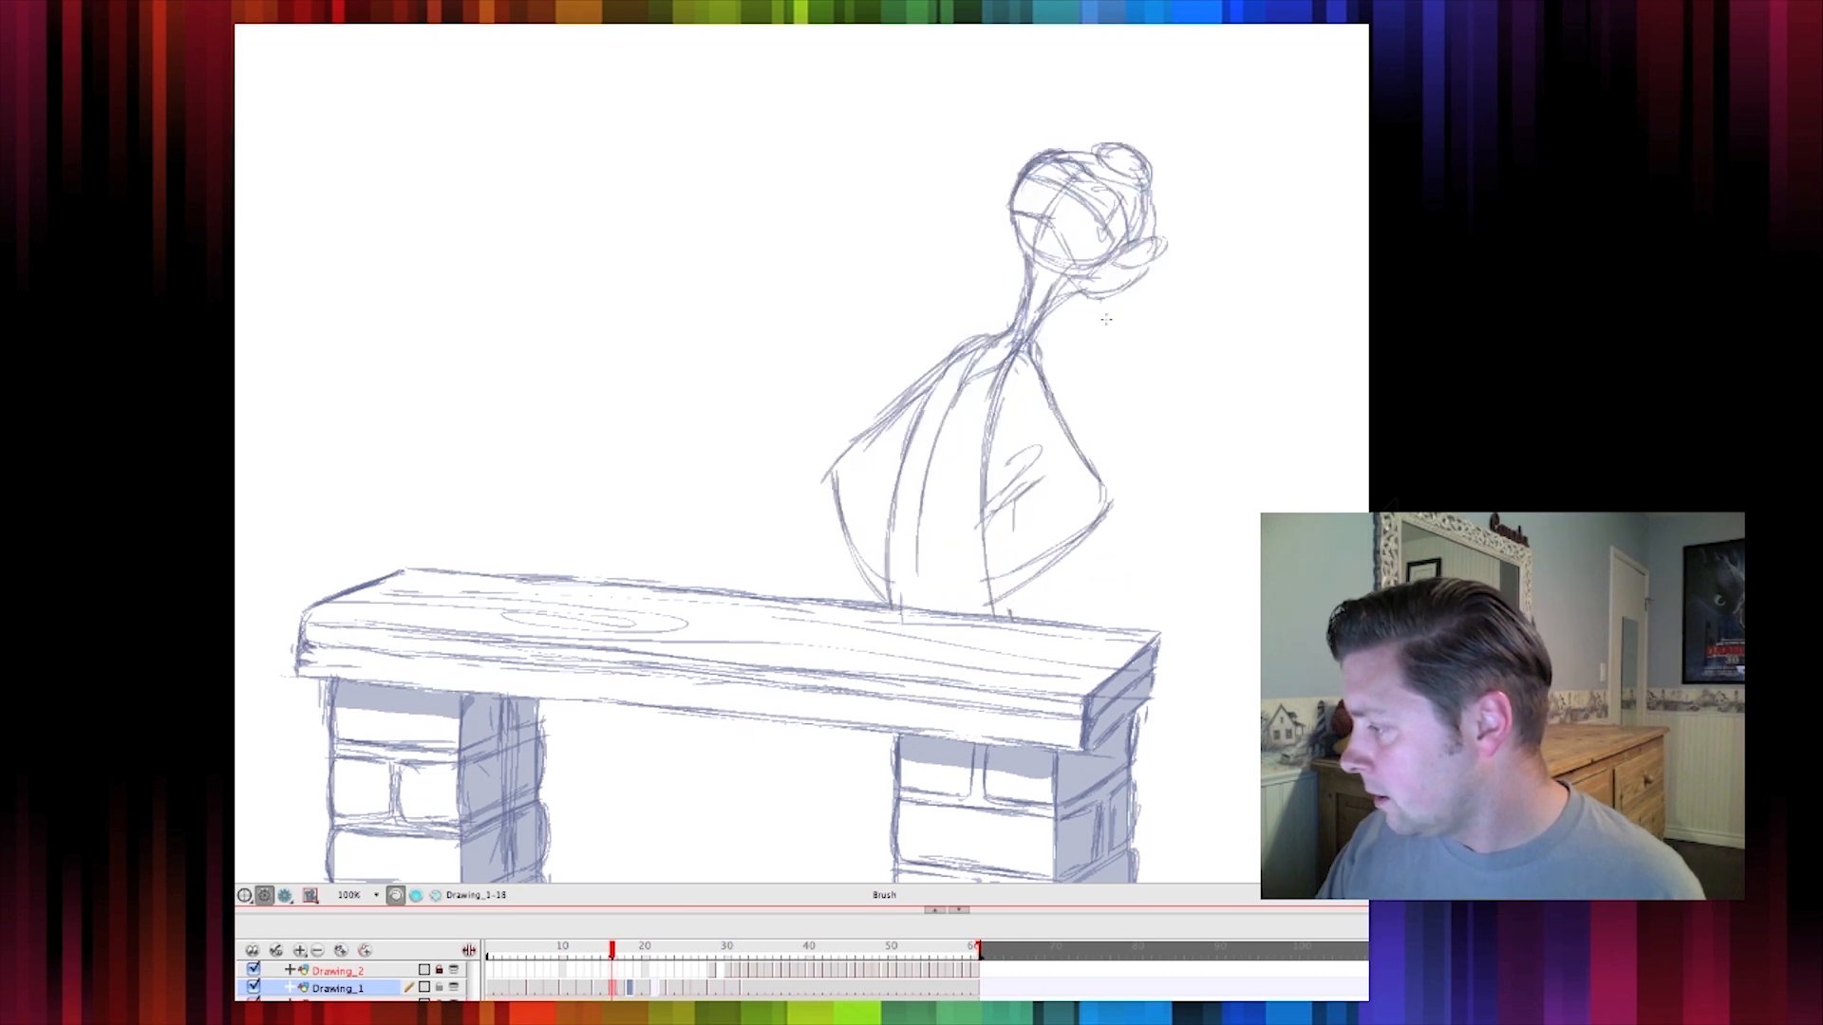
pyautogui.moveTo(1094, 321)
pyautogui.mouseDown()
pyautogui.moveTo(1052, 410)
pyautogui.moveTo(1043, 362)
pyautogui.mouseUp()
pyautogui.press(',')
pyautogui.press('.')
pyautogui.press('.')
pyautogui.press('.')
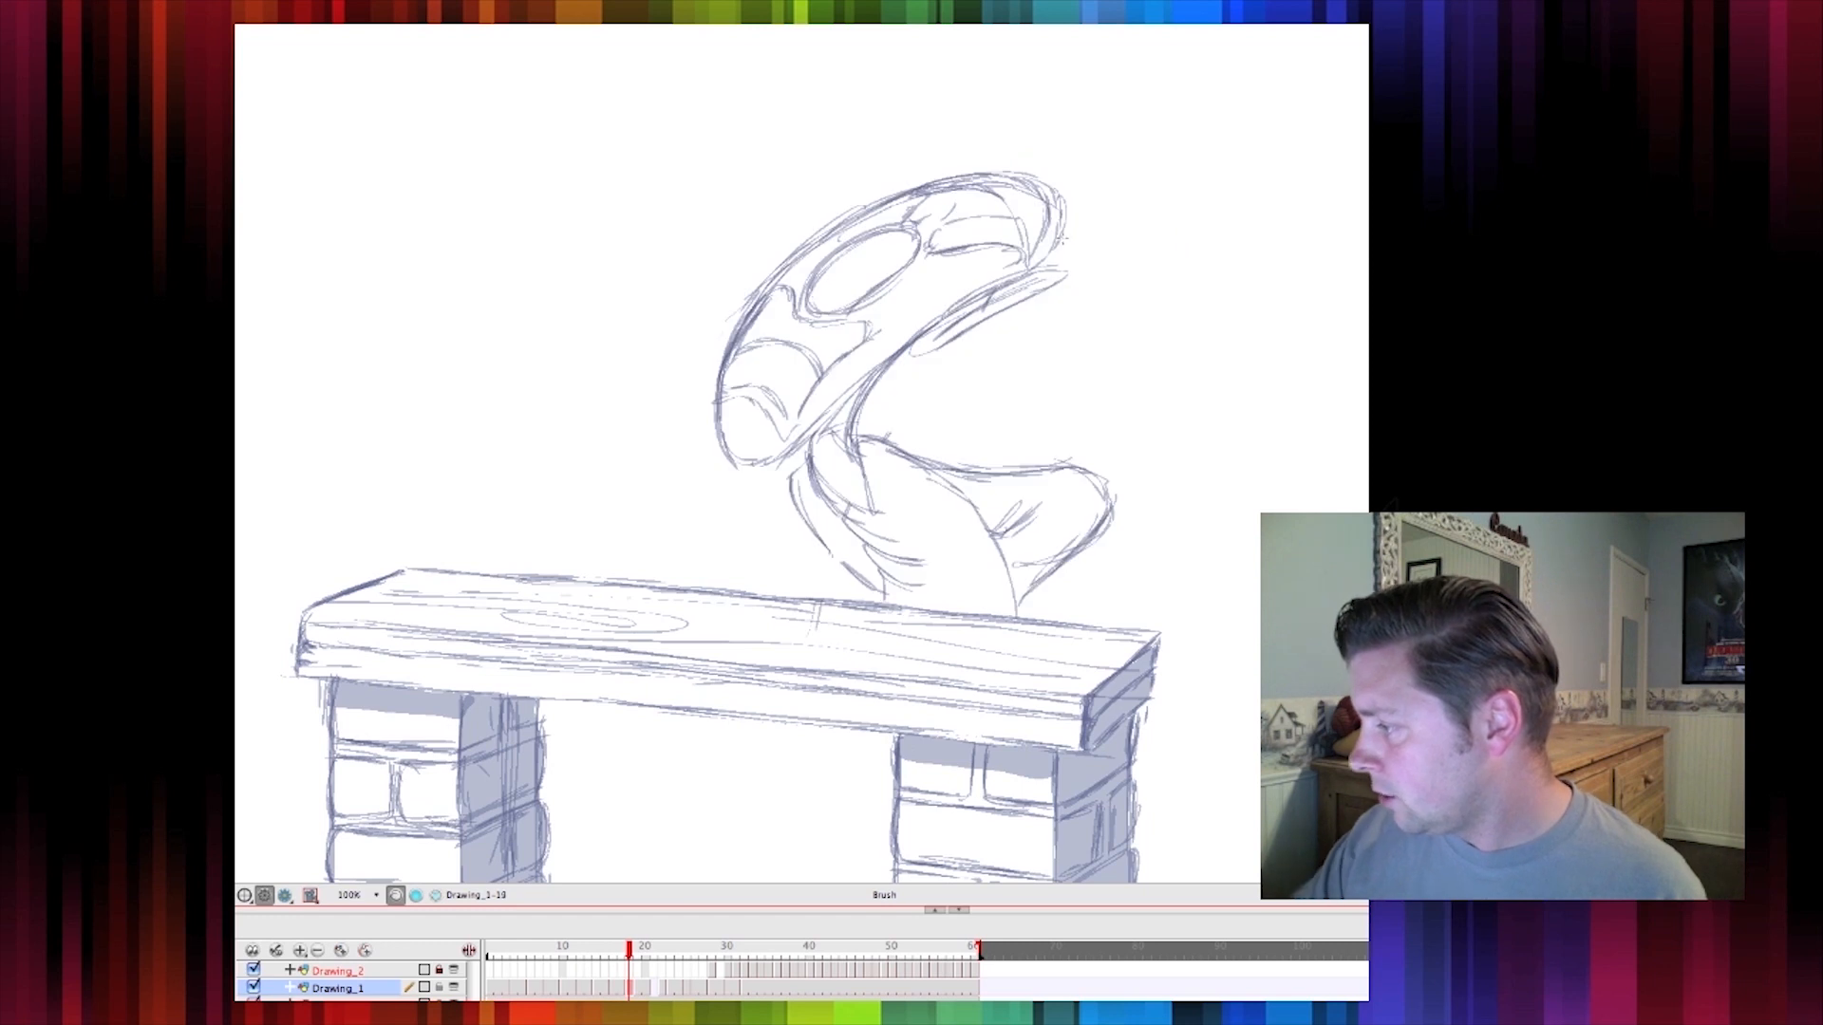
pyautogui.press(',')
# Add a short stroke at the back edge of the smeared head and flip between frames to check it
pyautogui.press('.')
pyautogui.moveTo(1069, 237)
pyautogui.mouseDown()
pyautogui.moveTo(1122, 291)
pyautogui.moveTo(1121, 328)
pyautogui.moveTo(1080, 363)
pyautogui.moveTo(1111, 292)
pyautogui.moveTo(1102, 231)
pyautogui.mouseUp()
pyautogui.press(',')
pyautogui.press('.')
pyautogui.press(',')
pyautogui.press('.')
pyautogui.press(',')
pyautogui.press('.')
pyautogui.press('.')
pyautogui.press(',')
pyautogui.press('.')
# Extend the smear's speed strokes upward with a few longer curved strokes above the whipping head
pyautogui.press('.')
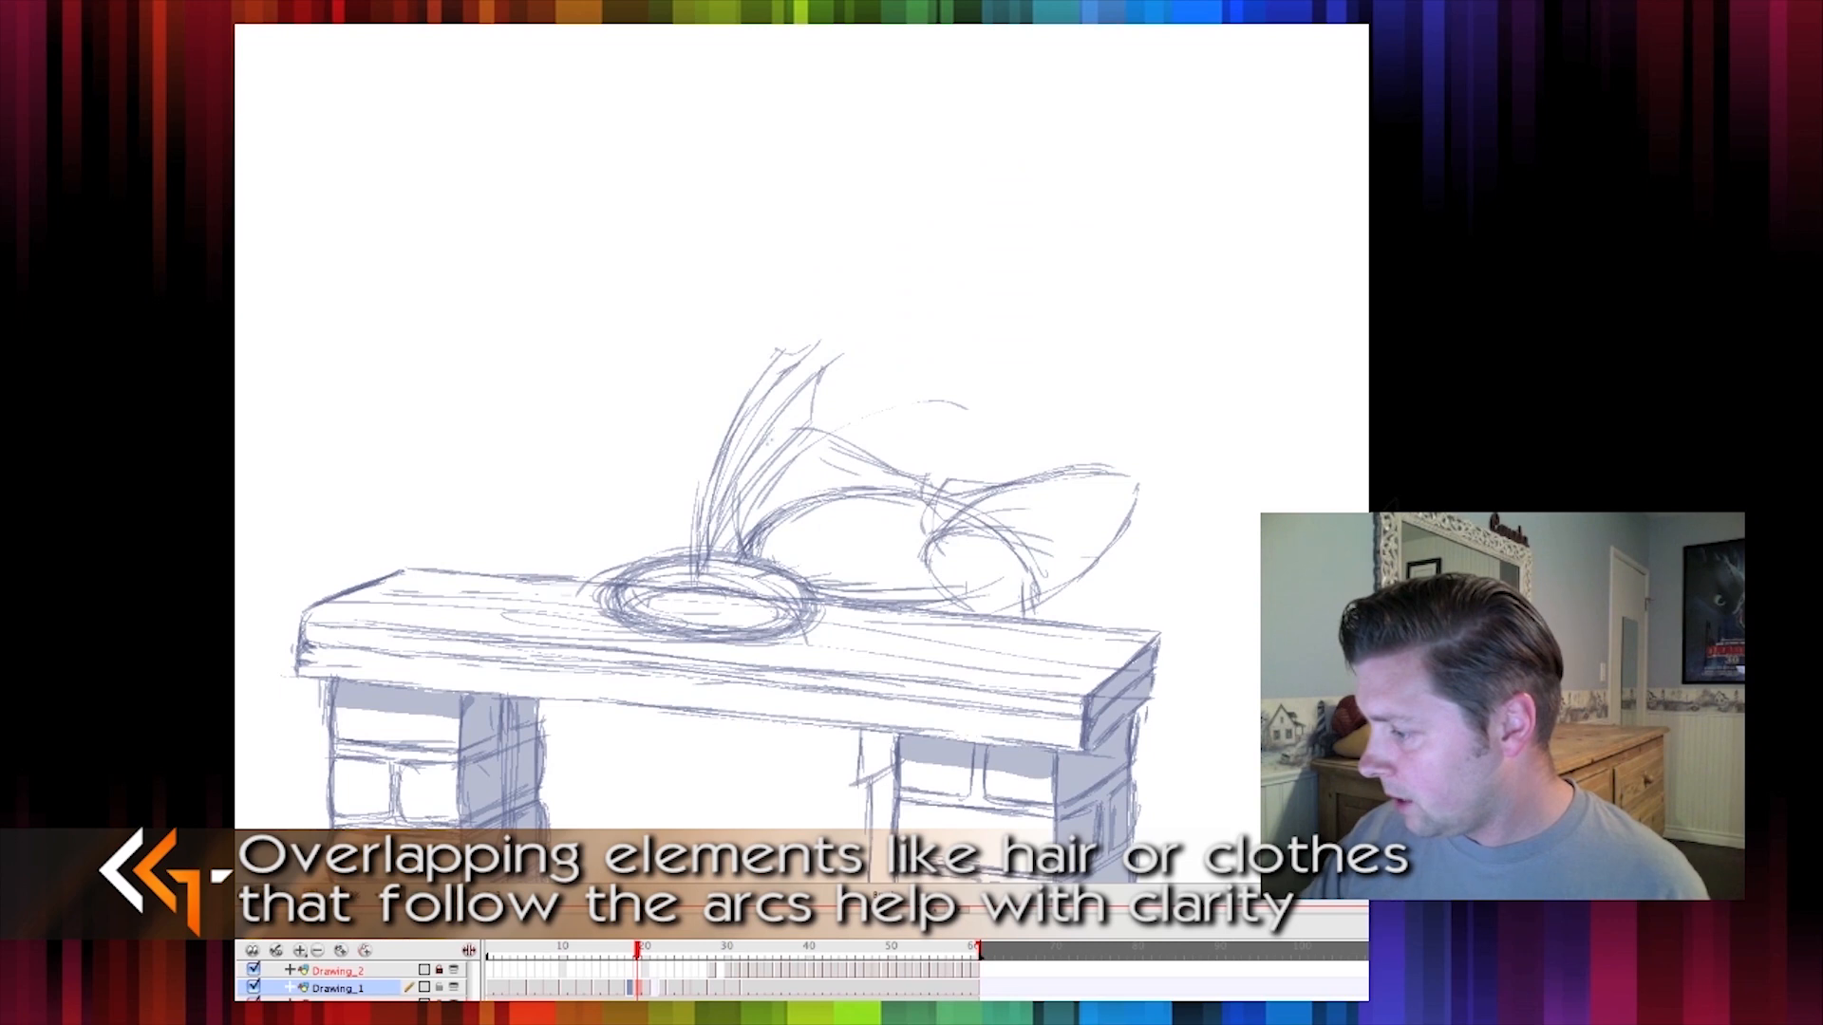
pyautogui.press(',')
pyautogui.press('.')
pyautogui.moveTo(818, 372)
pyautogui.mouseDown()
pyautogui.moveTo(897, 304)
pyautogui.moveTo(864, 347)
pyautogui.mouseUp()
pyautogui.moveTo(745, 504); pyautogui.dragTo(771, 452)
pyautogui.moveTo(822, 391); pyautogui.dragTo(900, 310)
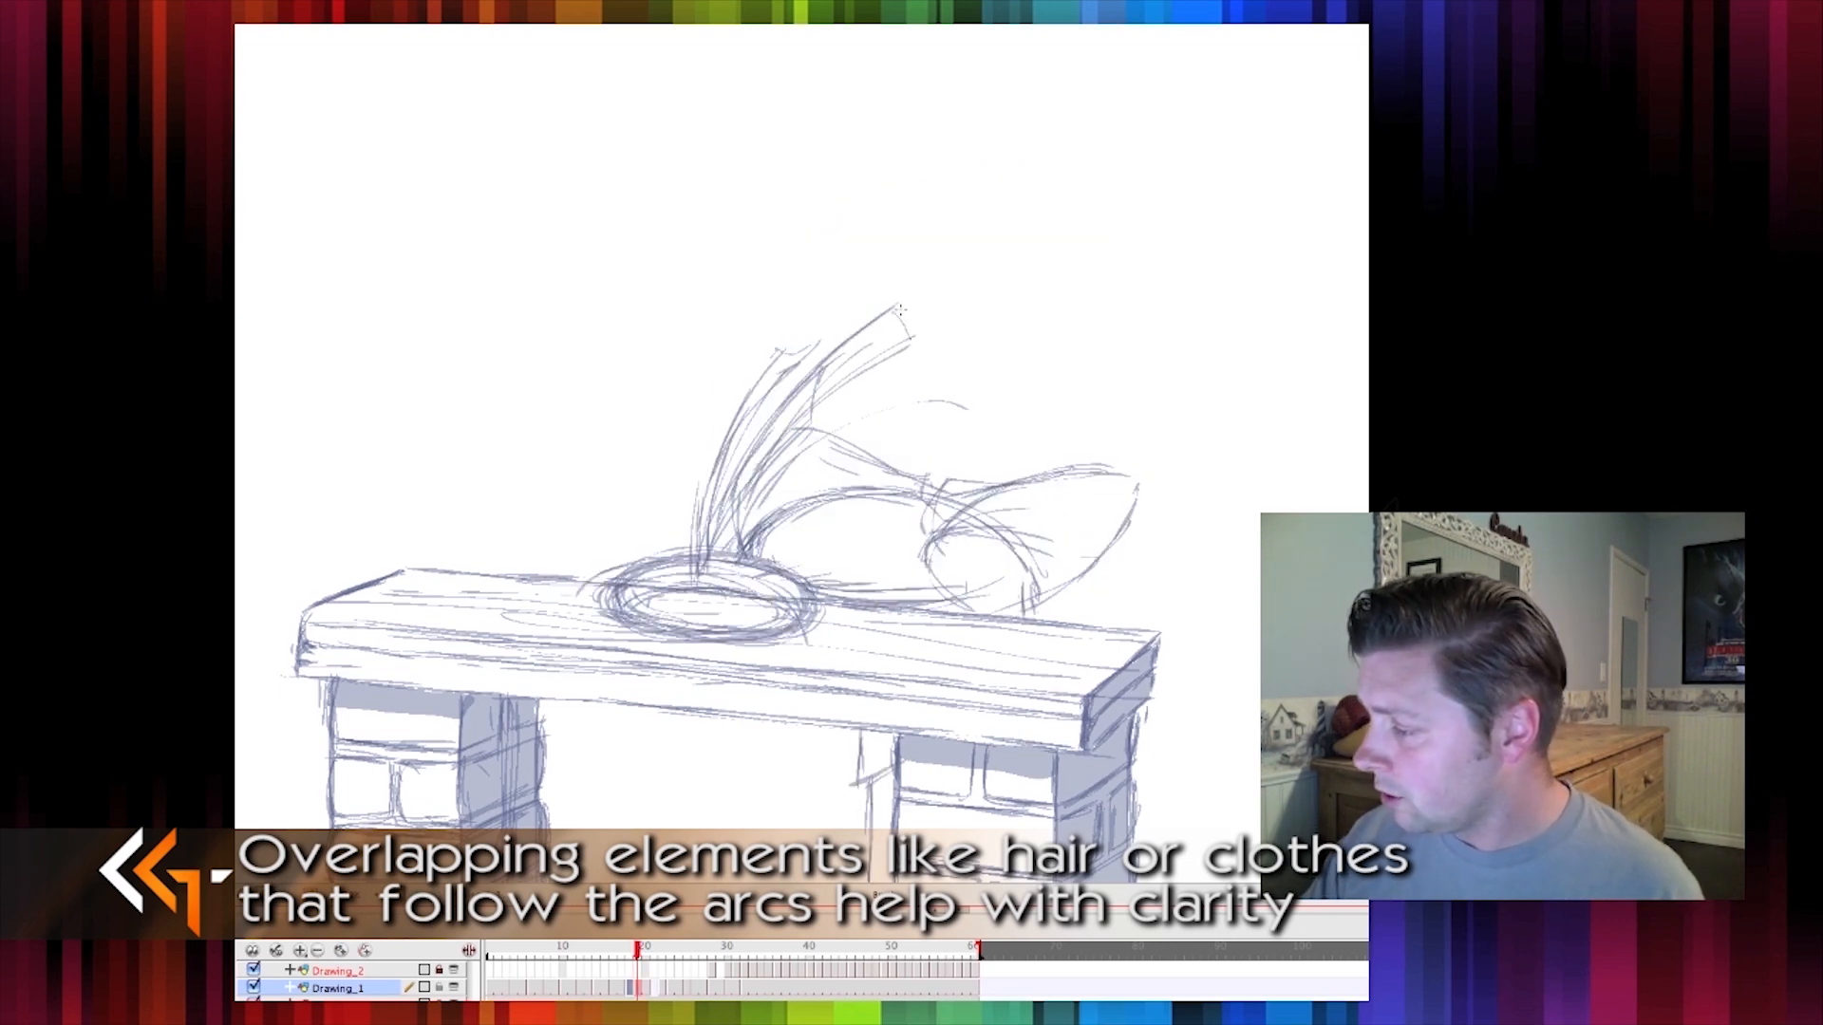
pyautogui.moveTo(755, 382); pyautogui.dragTo(874, 282)
# Flip back and forth through the frames around the smear to review the head's motion
pyautogui.press(',')
pyautogui.press('.')
pyautogui.press('.')
pyautogui.press('.')
pyautogui.press(',')
pyautogui.press(',')
pyautogui.press(',')
pyautogui.press(',')
pyautogui.press(',')
pyautogui.press('.')
pyautogui.press('.')
pyautogui.press('.')
pyautogui.press('.')
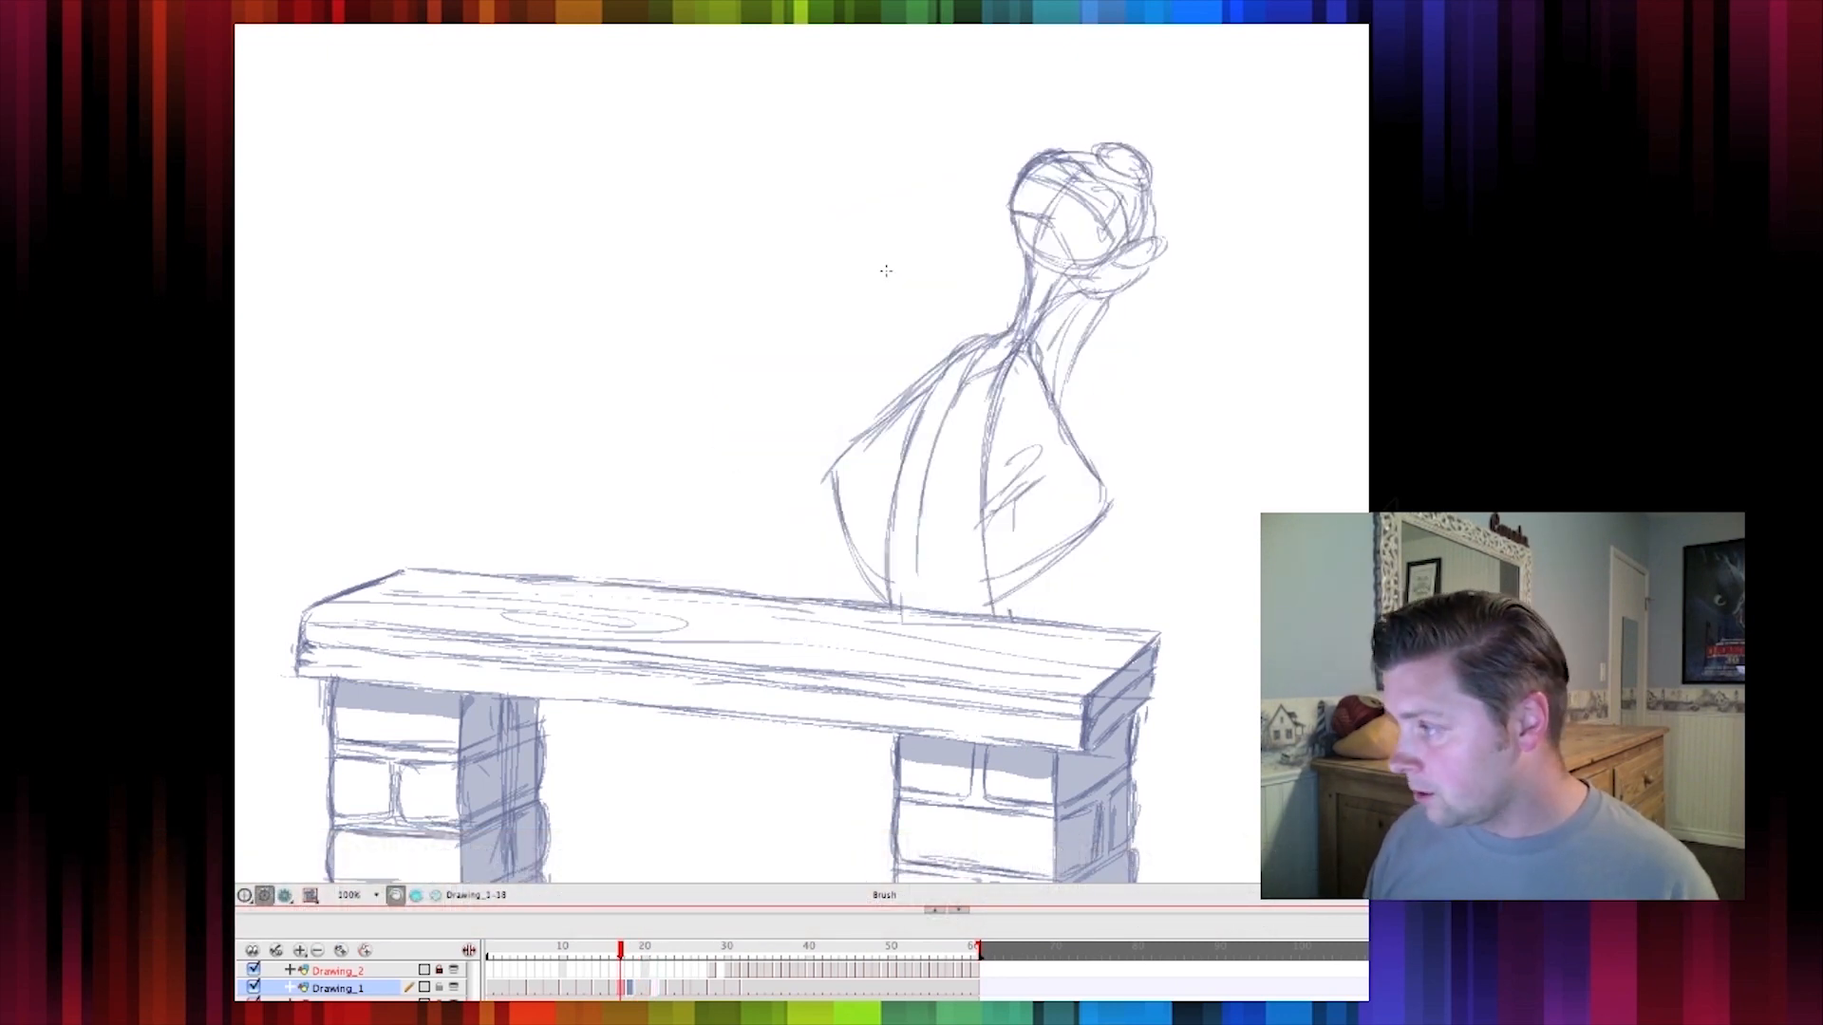
pyautogui.press(',')
pyautogui.press(',')
pyautogui.press(',')
pyautogui.press(',')
pyautogui.press(',')
pyautogui.press('.')
pyautogui.press('.')
pyautogui.press('.')
pyautogui.press('.')
pyautogui.press('.')
pyautogui.press('.')
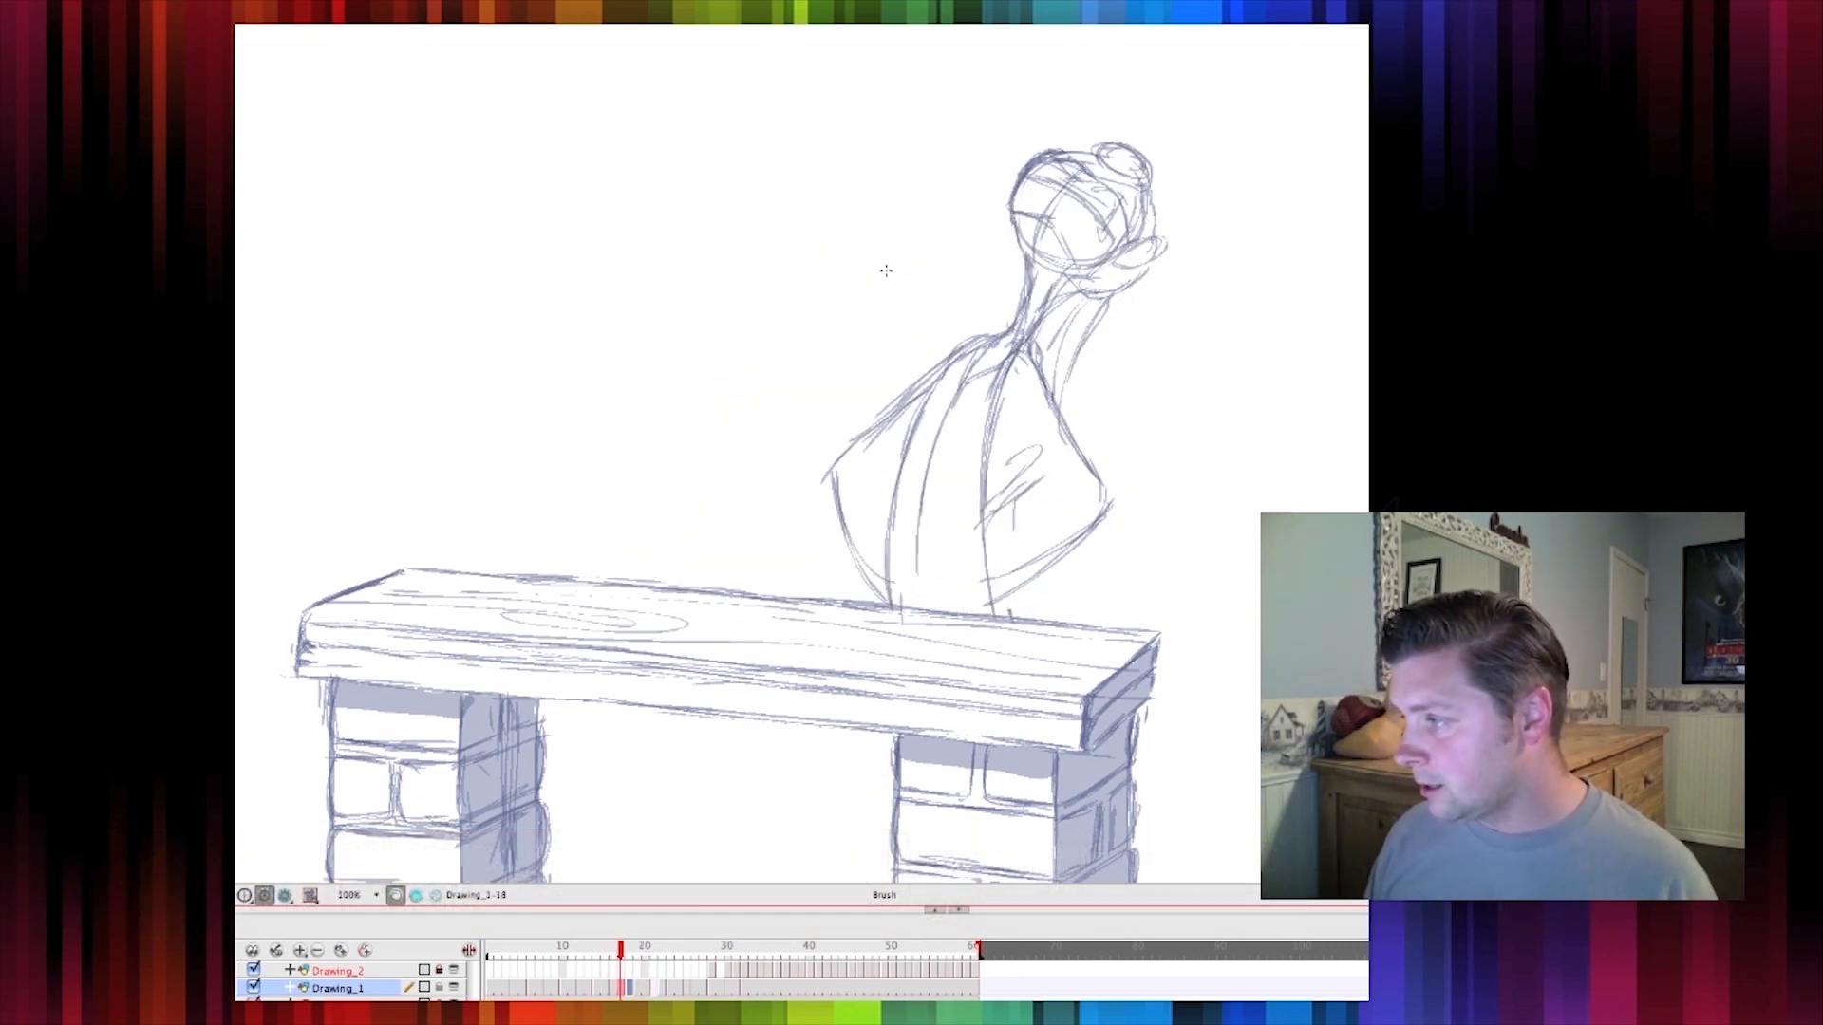
pyautogui.press(',')
pyautogui.press(',')
pyautogui.press(',')
pyautogui.press(',')
pyautogui.press(',')
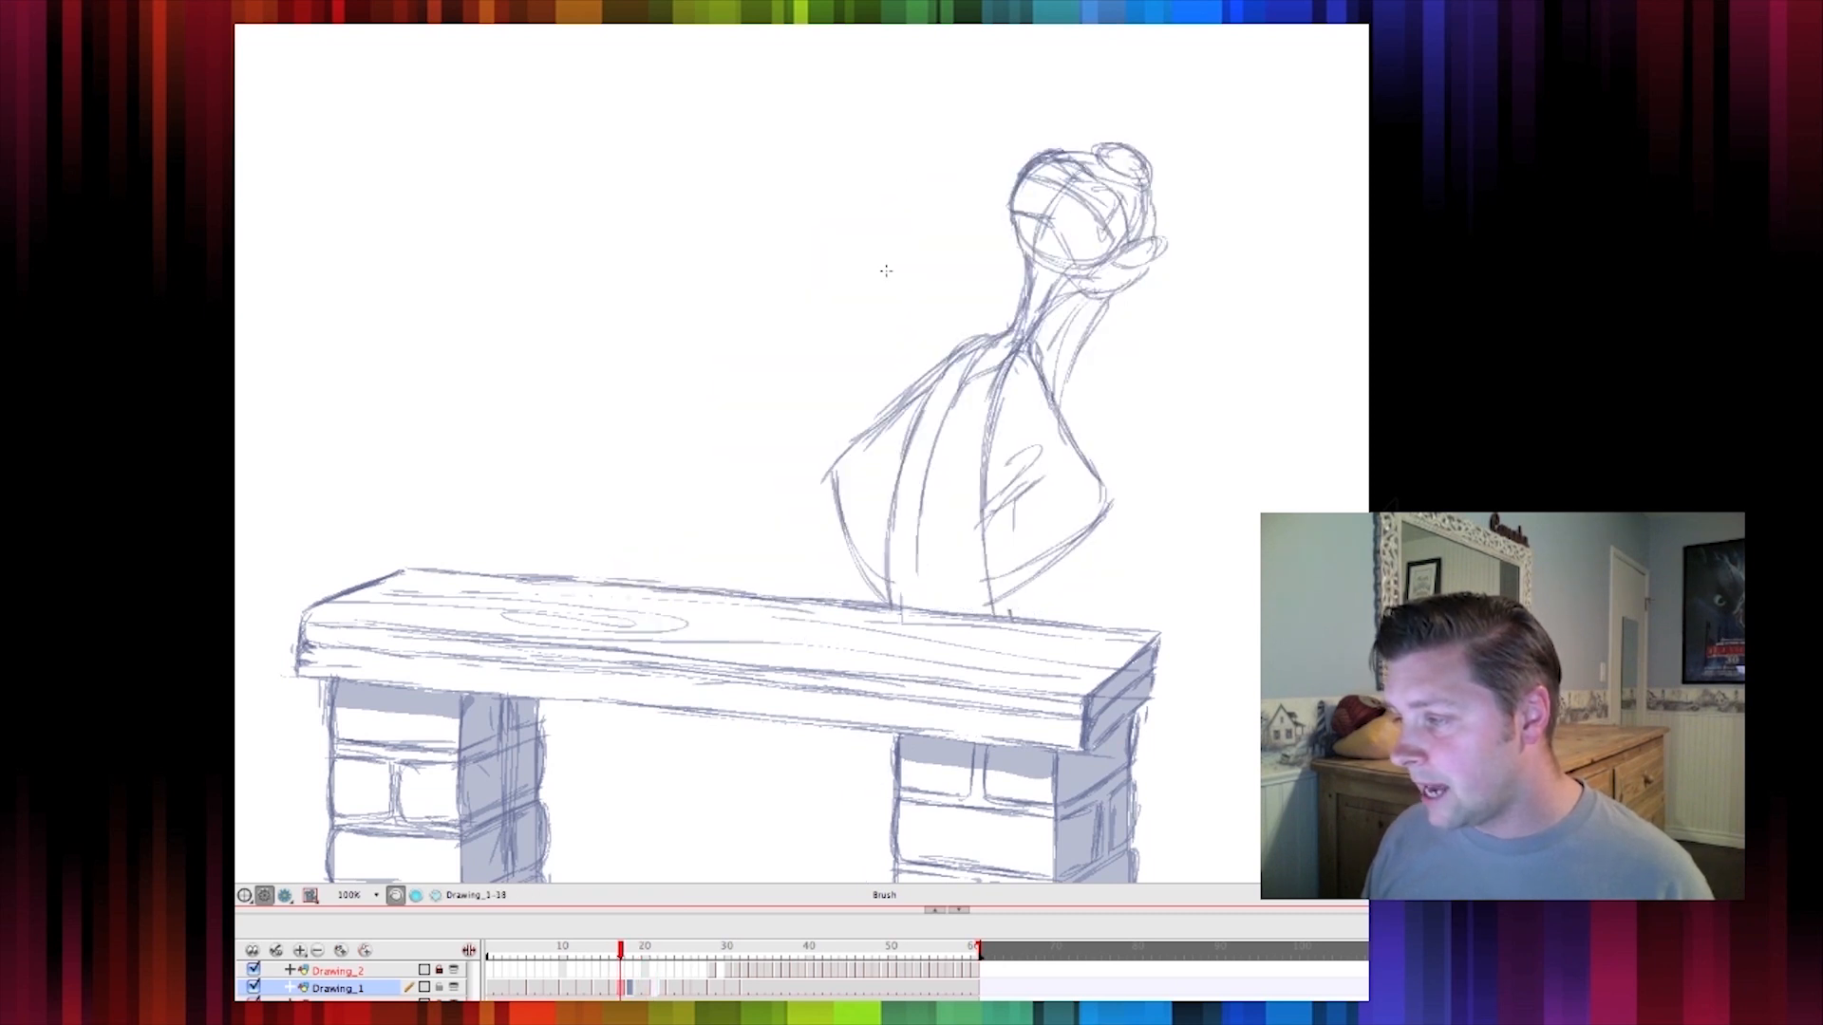
pyautogui.press('.')
pyautogui.press('.')
pyautogui.press('.')
pyautogui.press('.')
pyautogui.press('.')
pyautogui.press(',')
pyautogui.press(',')
pyautogui.press('.')
pyautogui.press('.')
pyautogui.press('.')
pyautogui.press(',')
pyautogui.press(',')
pyautogui.press('.')
pyautogui.press('.')
pyautogui.press(',')
pyautogui.press(',')
pyautogui.press(',')
pyautogui.press('.')
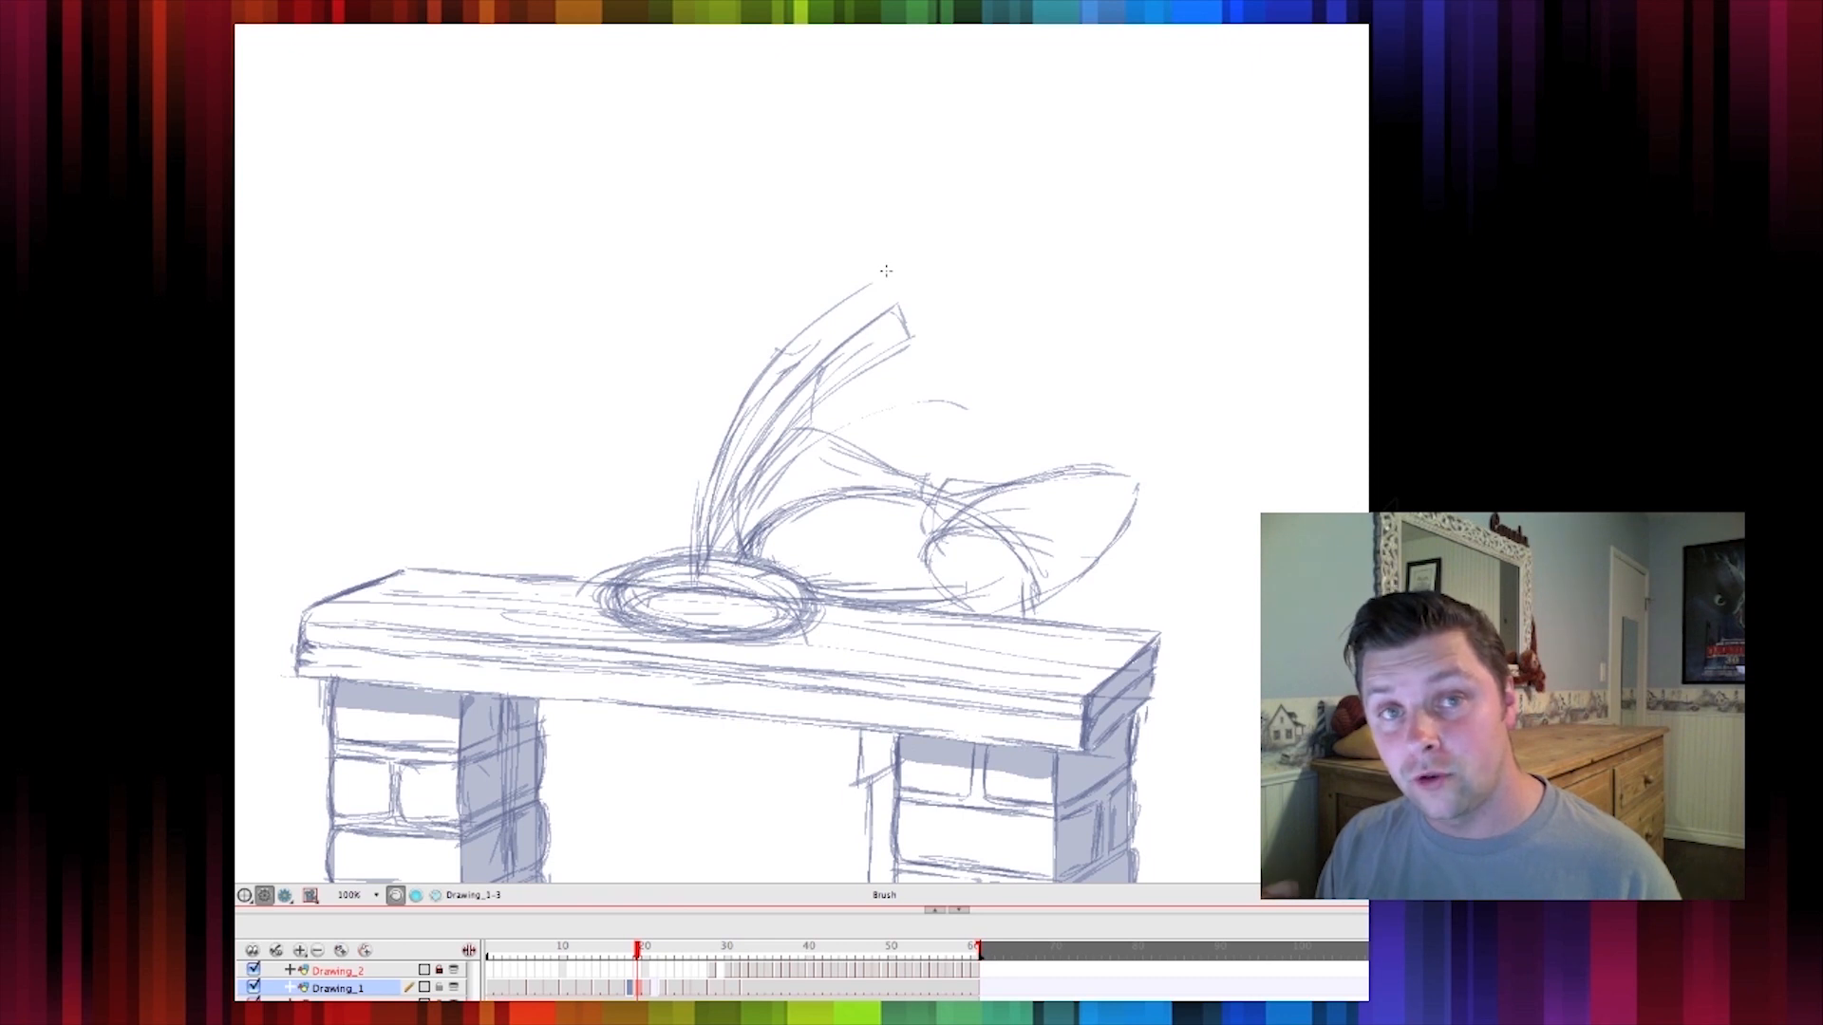
pyautogui.press(',')
pyautogui.press('.')
pyautogui.press('.')
pyautogui.press('.')
pyautogui.press(',')
pyautogui.press('.')
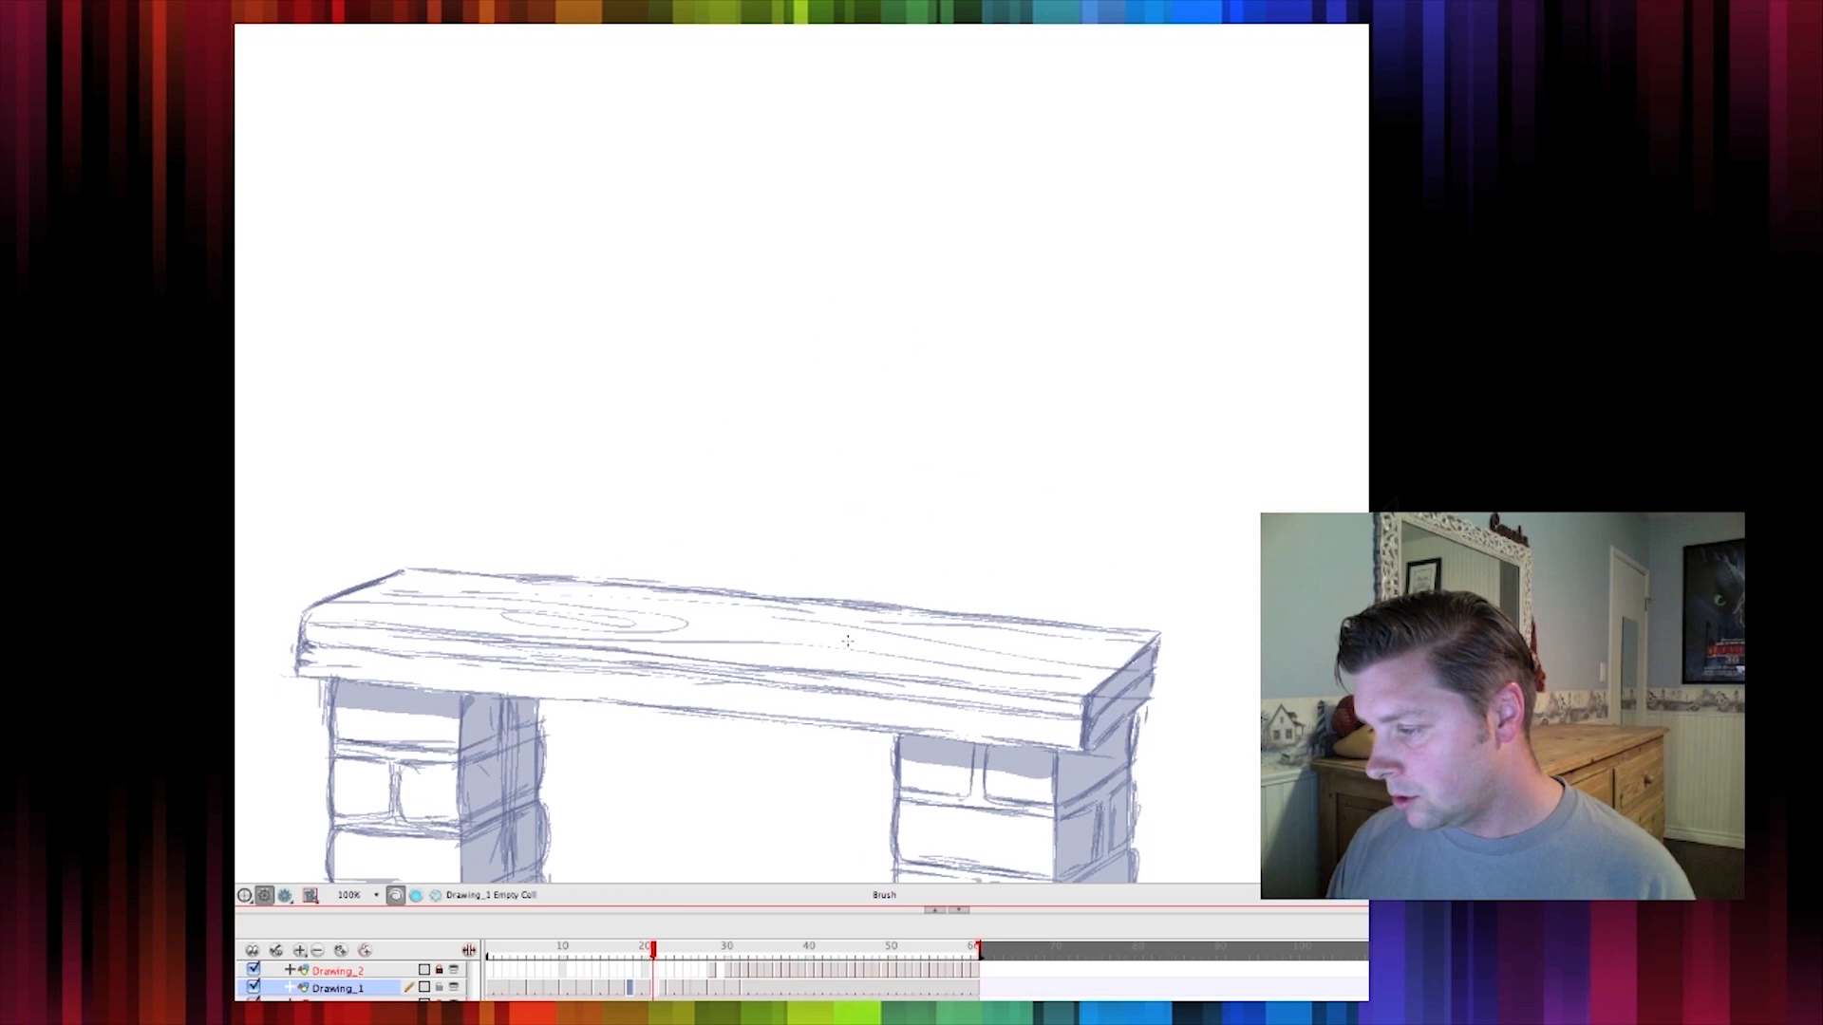
pyautogui.press(',')
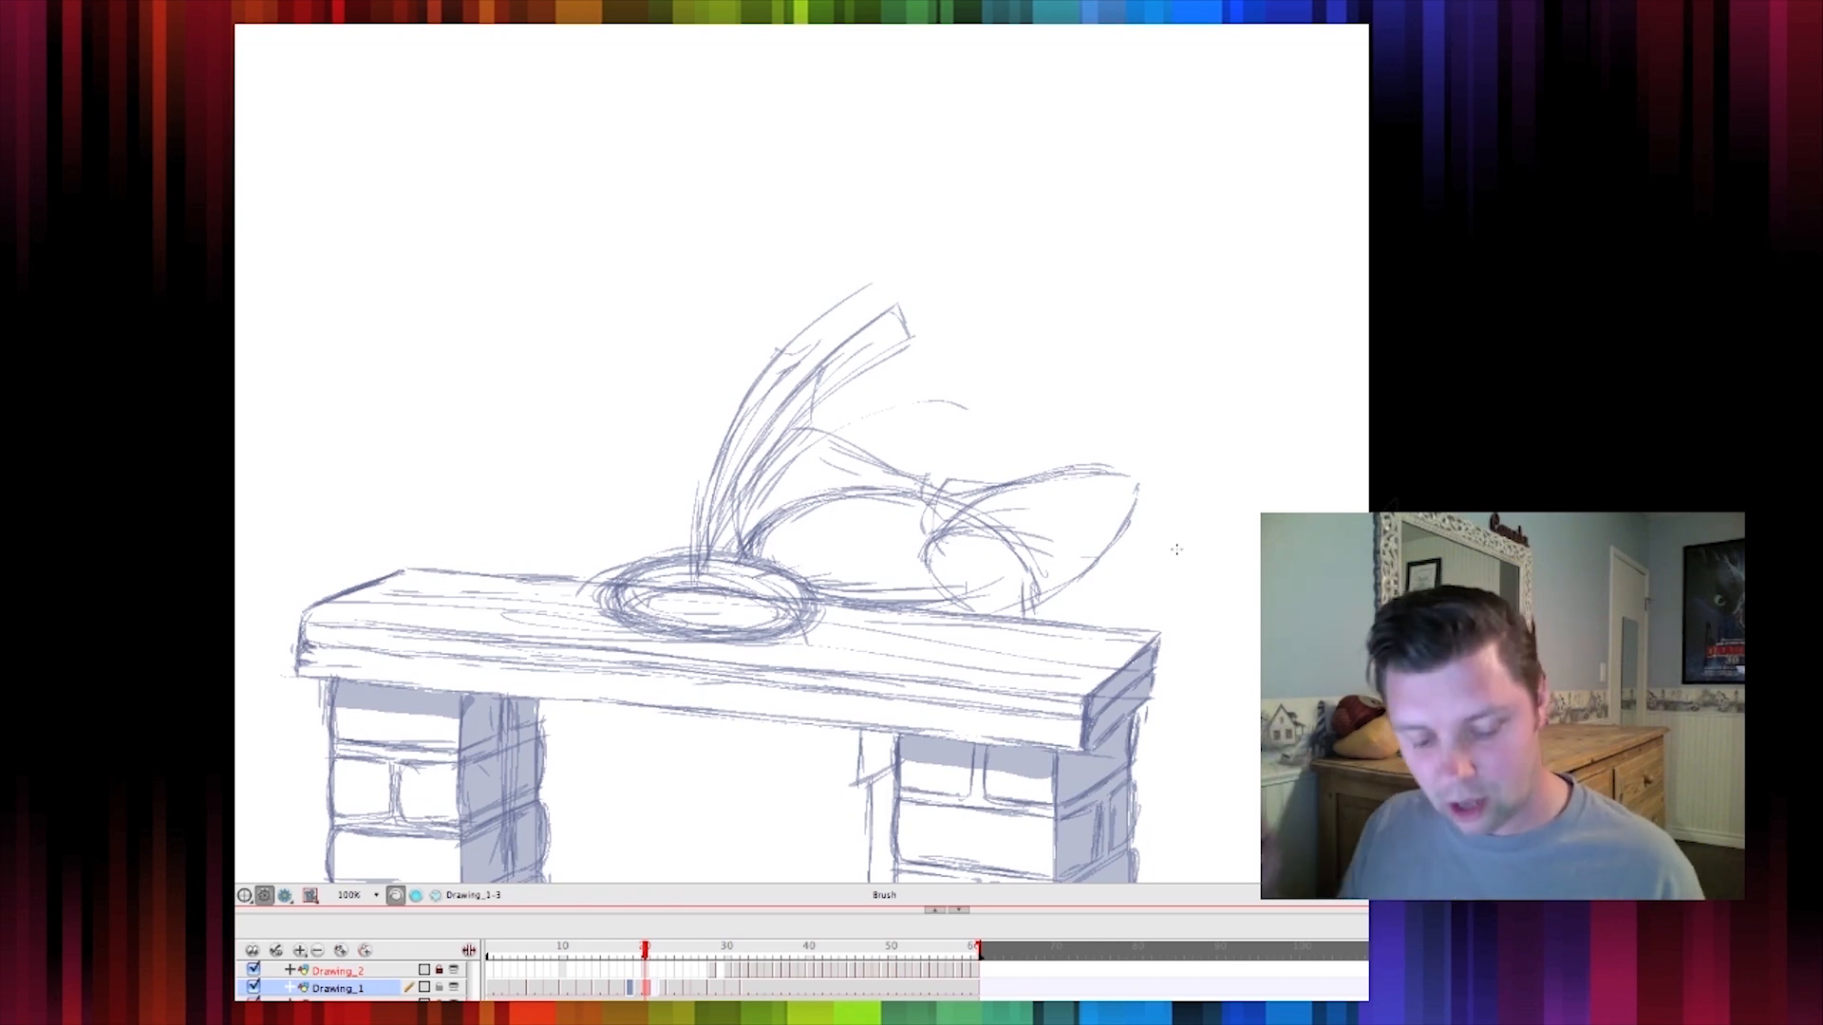
pyautogui.press('.')
pyautogui.press(',')
pyautogui.press('.')
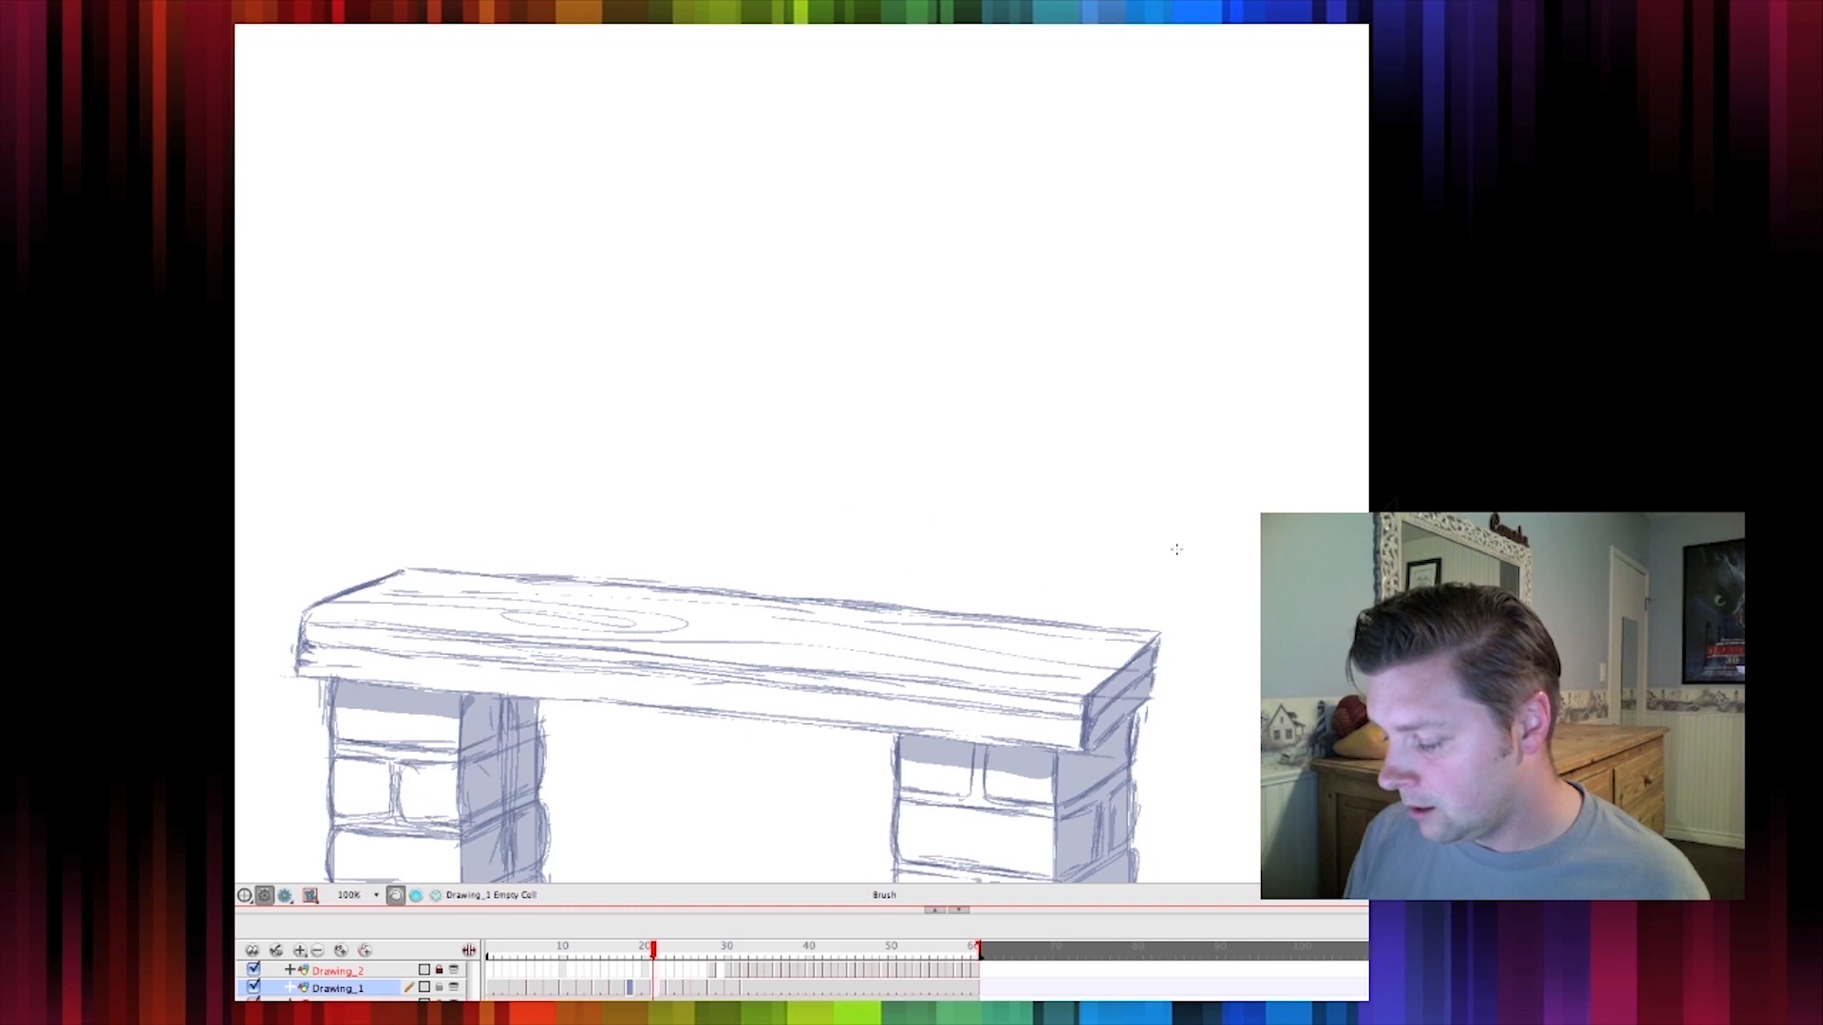
pyautogui.press(',')
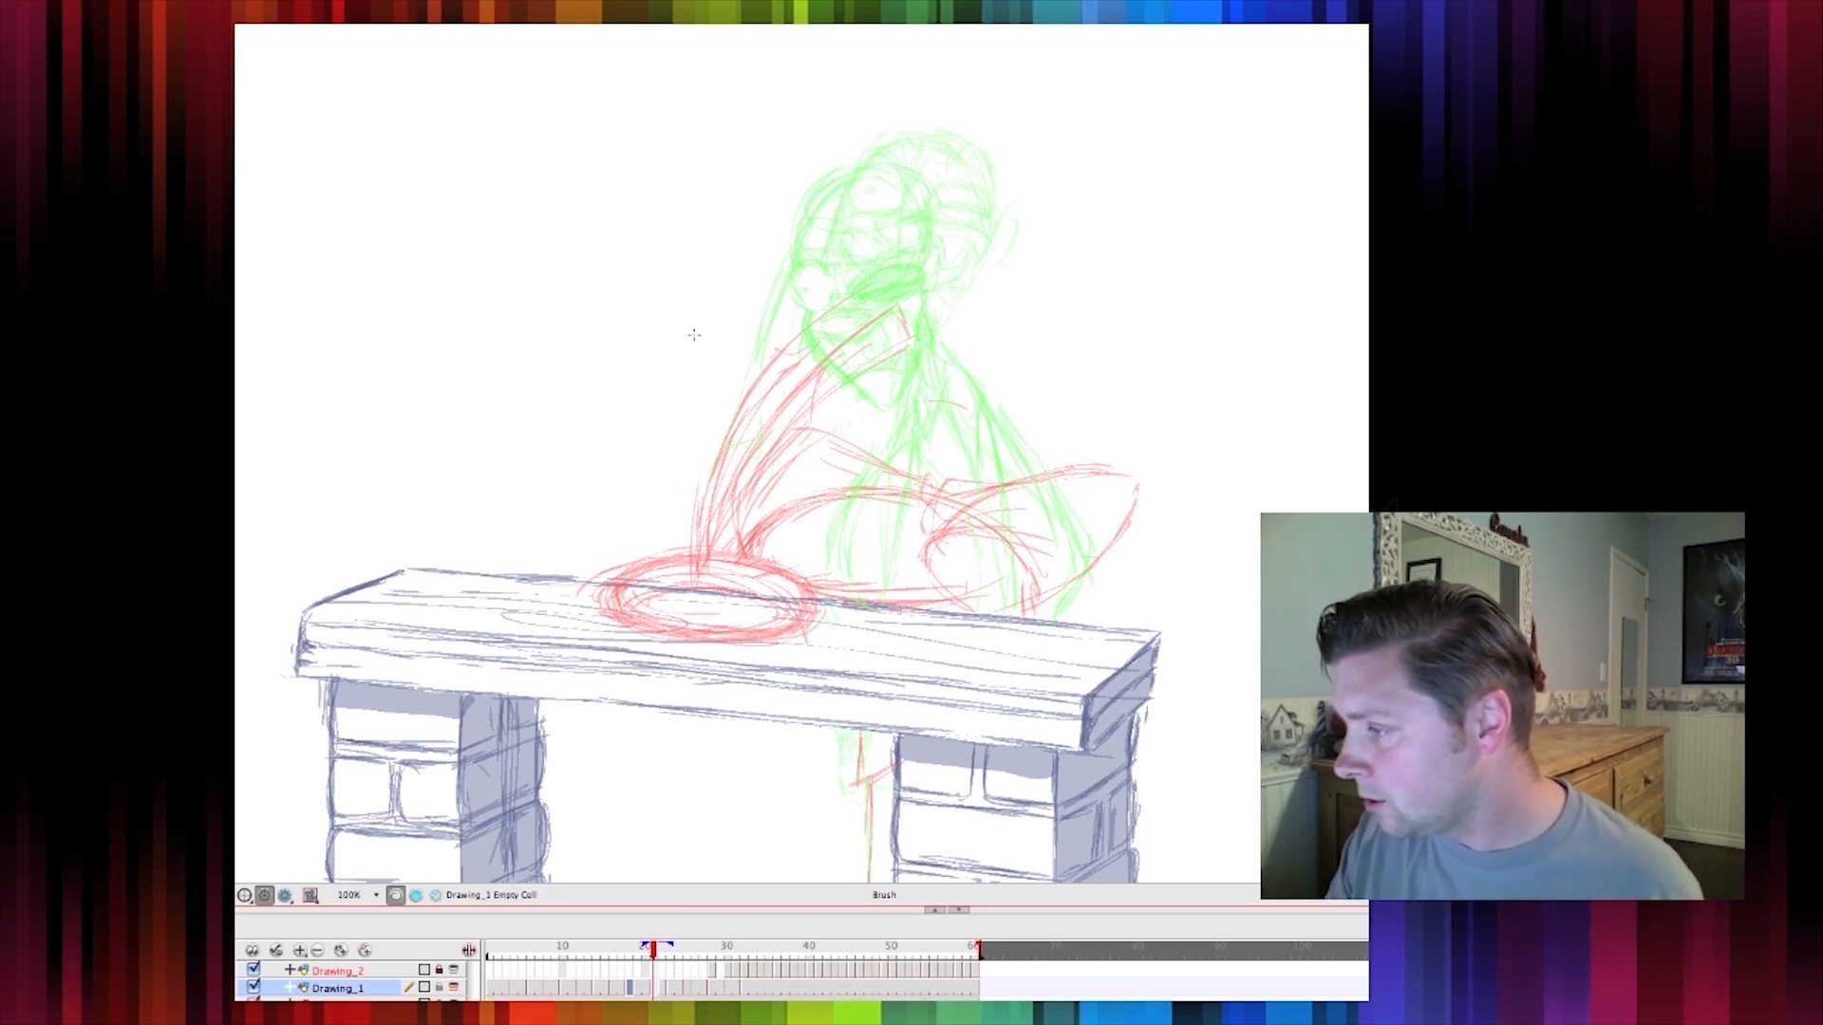
# On the empty frame after the smear, sketch the head as a flattened oval between the smear and the next pose
pyautogui.moveTo(867, 384)
pyautogui.mouseDown()
pyautogui.moveTo(719, 364)
pyautogui.moveTo(762, 346)
pyautogui.moveTo(728, 366)
pyautogui.moveTo(719, 410)
pyautogui.moveTo(747, 421)
pyautogui.moveTo(727, 423)
pyautogui.moveTo(853, 447)
pyautogui.moveTo(872, 422)
pyautogui.moveTo(822, 364)
pyautogui.moveTo(775, 351)
pyautogui.moveTo(717, 372)
pyautogui.moveTo(715, 416)
pyautogui.moveTo(836, 446)
pyautogui.moveTo(874, 427)
pyautogui.moveTo(853, 434)
pyautogui.moveTo(879, 379)
pyautogui.mouseUp()
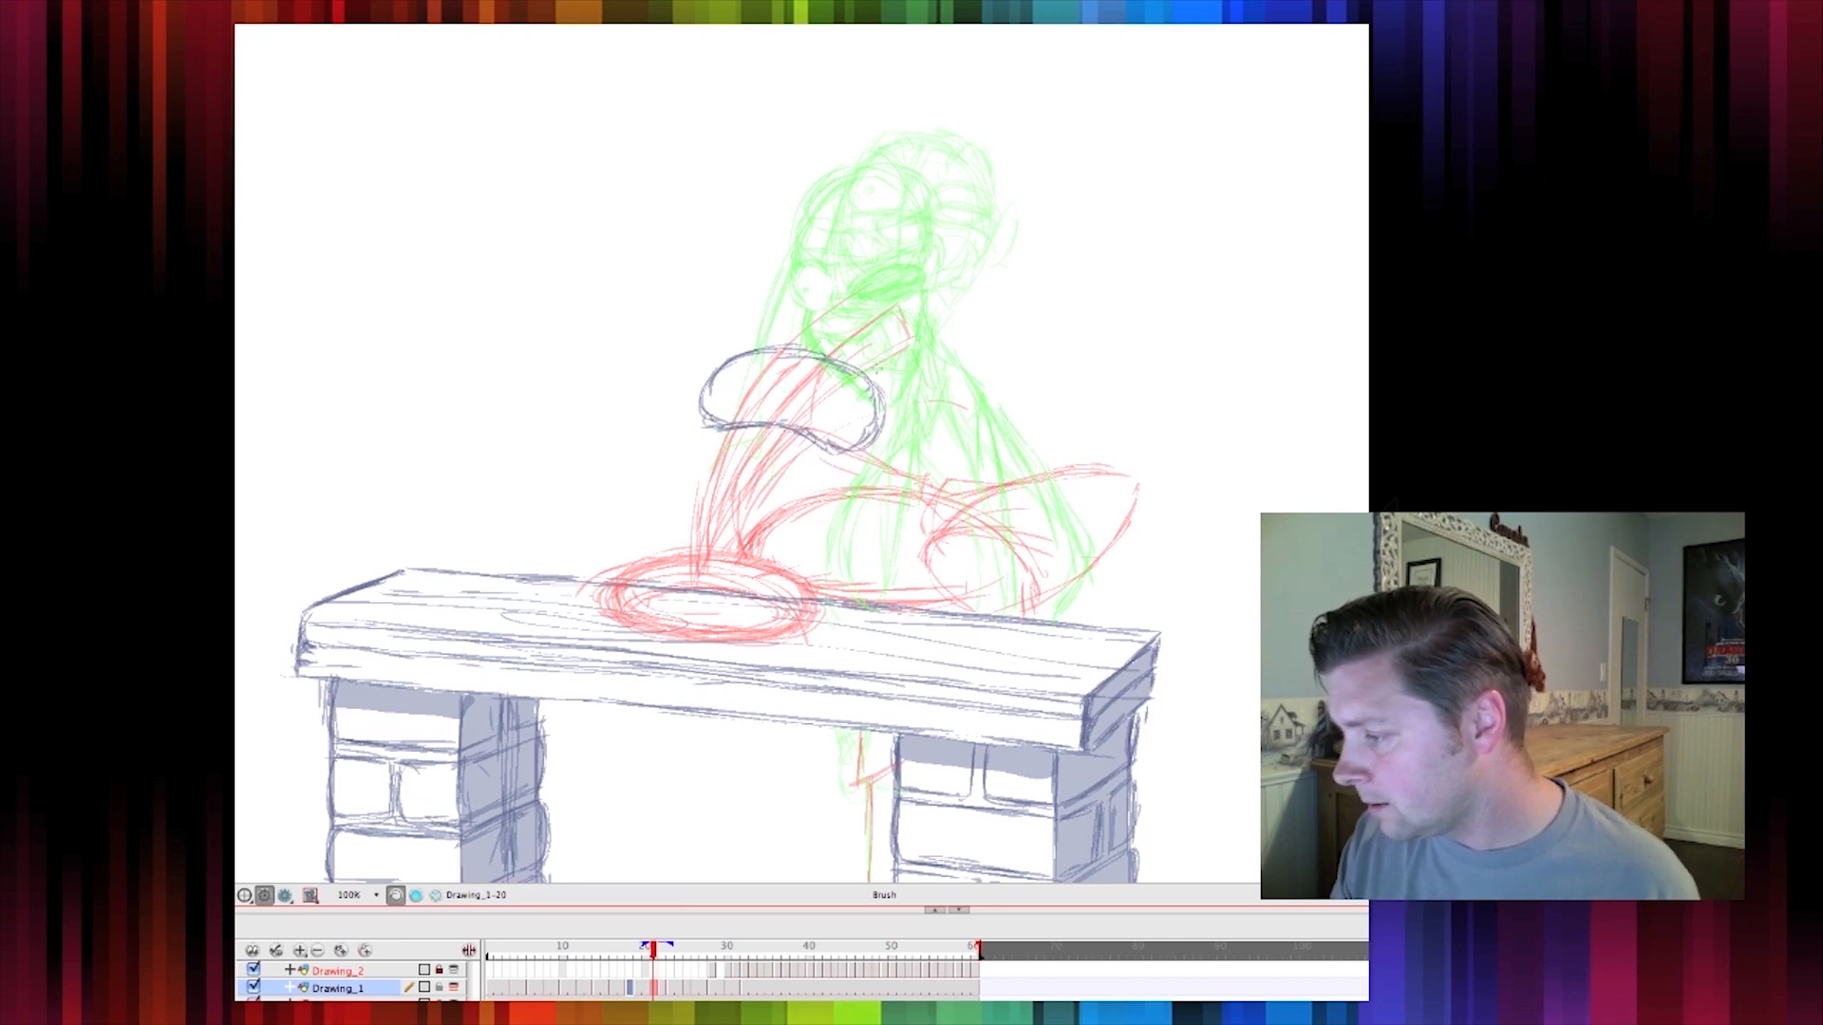
pyautogui.press(',')
pyautogui.press('.')
pyautogui.press(',')
pyautogui.press('.')
pyautogui.moveTo(788, 425)
pyautogui.mouseDown()
pyautogui.moveTo(754, 451)
pyautogui.moveTo(807, 444)
pyautogui.mouseUp()
pyautogui.moveTo(739, 391)
pyautogui.mouseDown()
pyautogui.moveTo(857, 414)
pyautogui.moveTo(758, 413)
pyautogui.moveTo(853, 433)
pyautogui.moveTo(758, 438)
pyautogui.moveTo(791, 459)
pyautogui.moveTo(844, 454)
pyautogui.mouseUp()
pyautogui.press(',')
pyautogui.press('.')
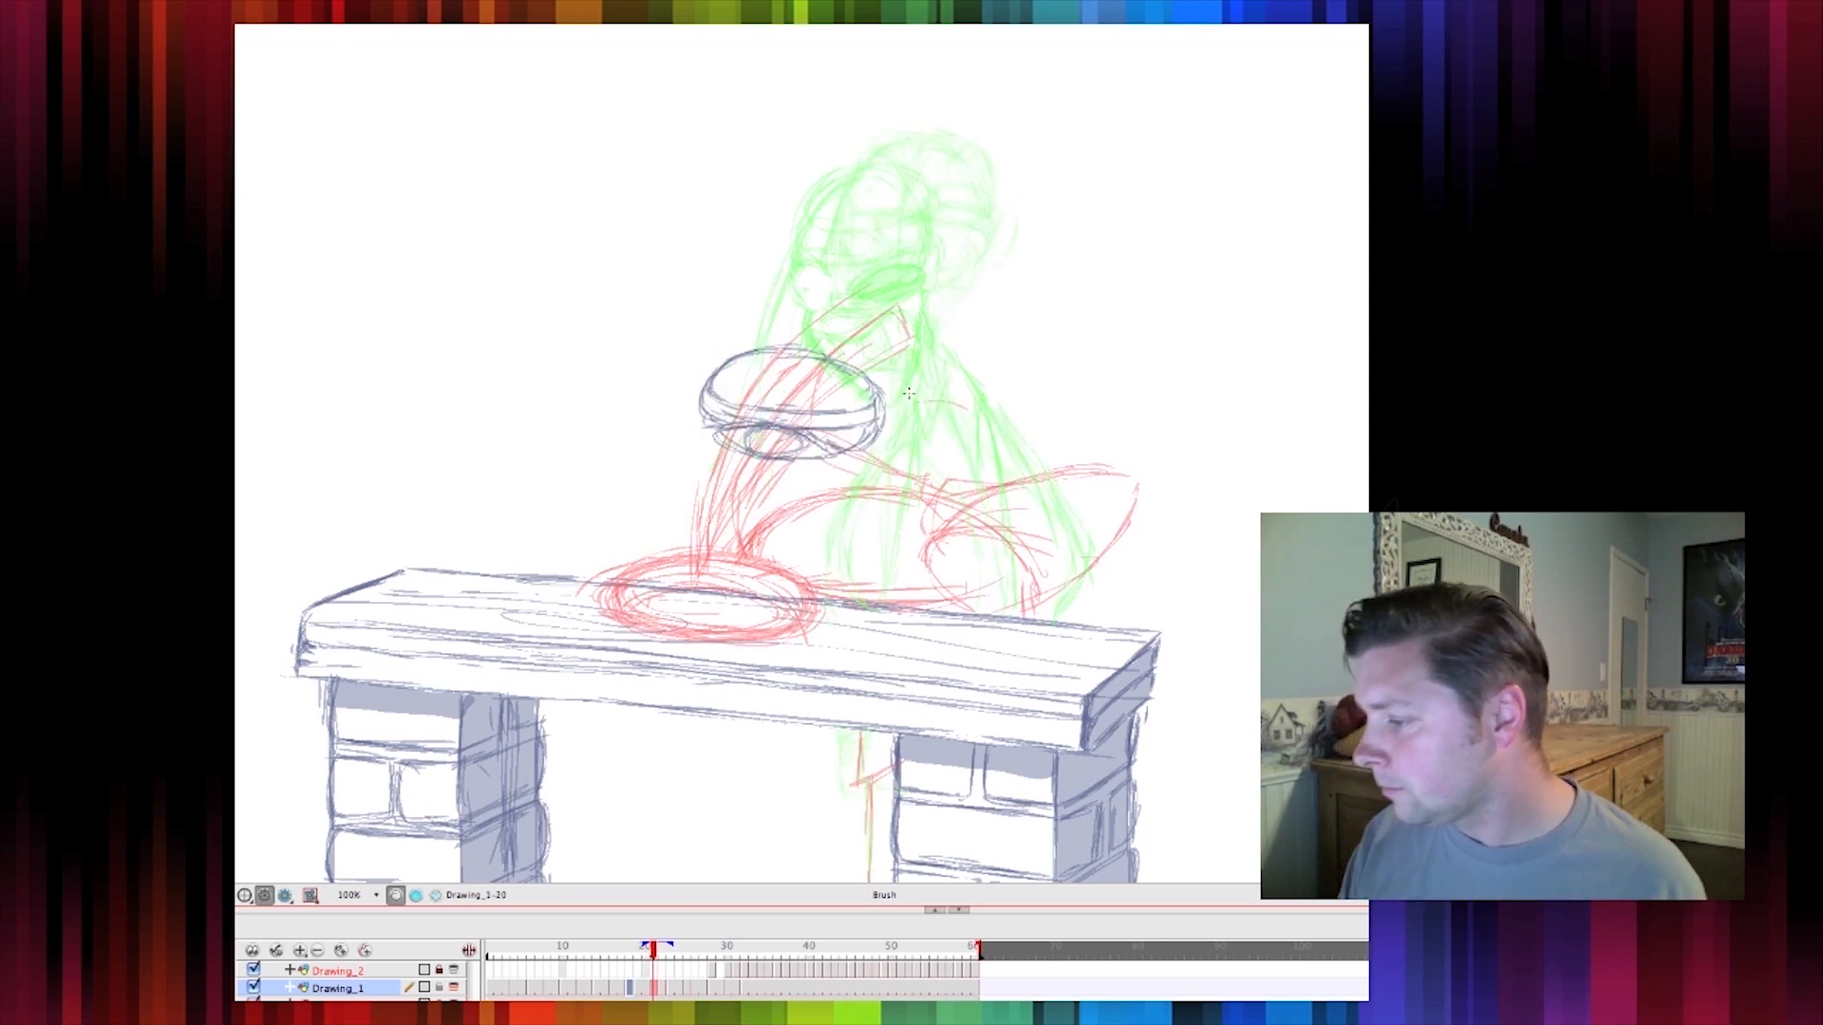
pyautogui.moveTo(883, 391); pyautogui.dragTo(875, 439)
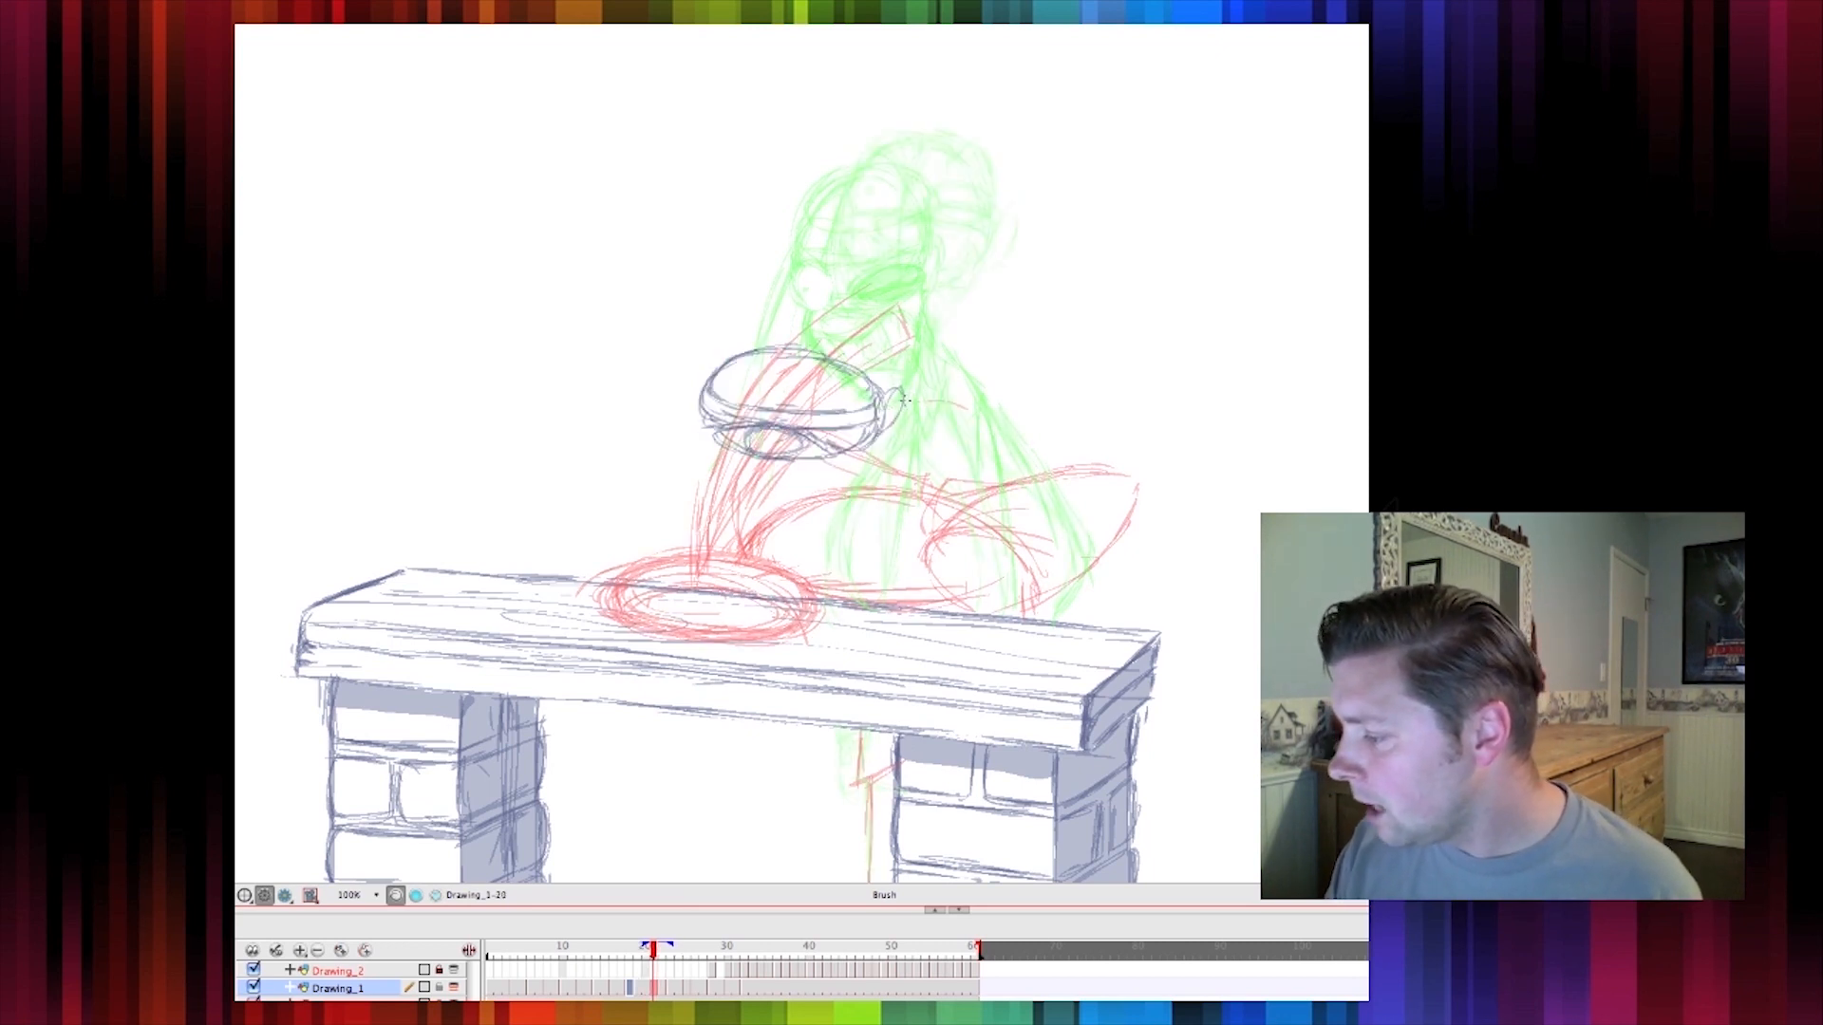
# Select the new head sketch, shift it slightly left, and return to the Brush
pyautogui.press(',')
pyautogui.press('.')
pyautogui.press(',')
pyautogui.press('.')
pyautogui.hotkey('alt', 's')
pyautogui.moveTo(688, 436); pyautogui.dragTo(705, 458)
pyautogui.moveTo(814, 427); pyautogui.dragTo(762, 425)
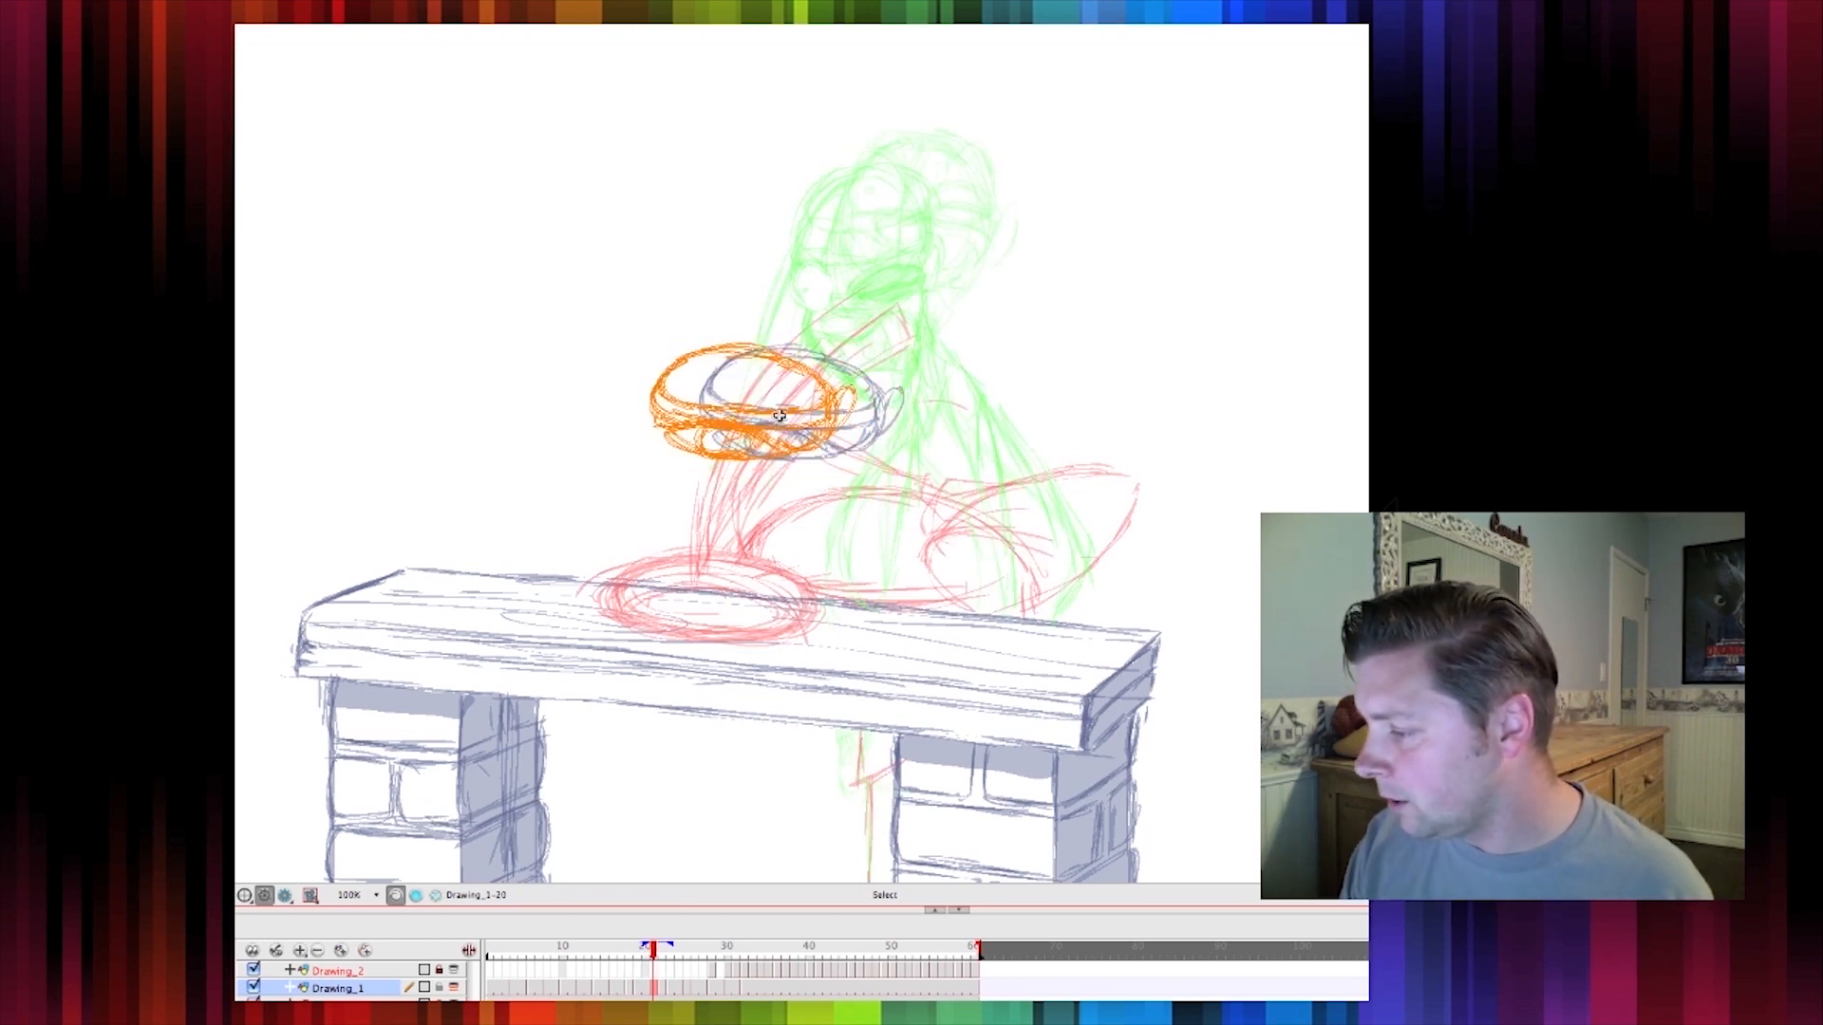
pyautogui.hotkey('alt', 'b')
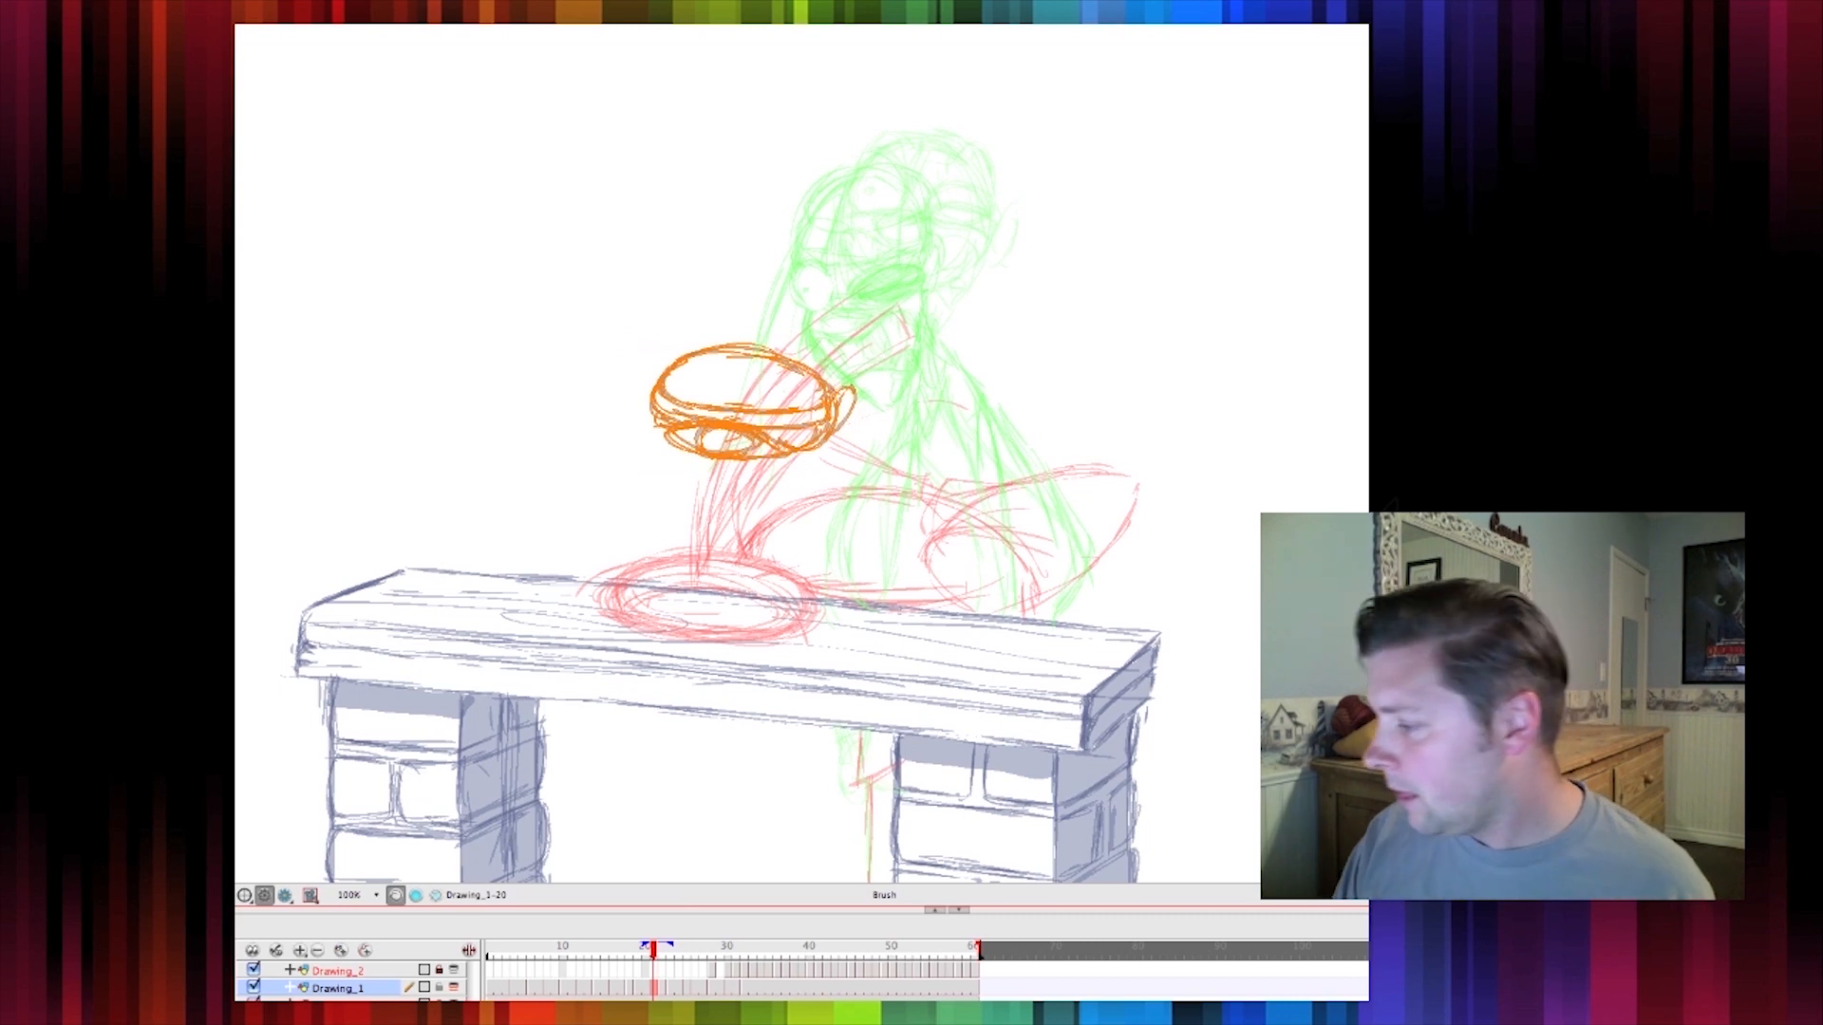
# Sketch the neck and back lines of the new breakdown running down toward the bench, flipping frames to compare
pyautogui.moveTo(815, 373); pyautogui.dragTo(840, 375)
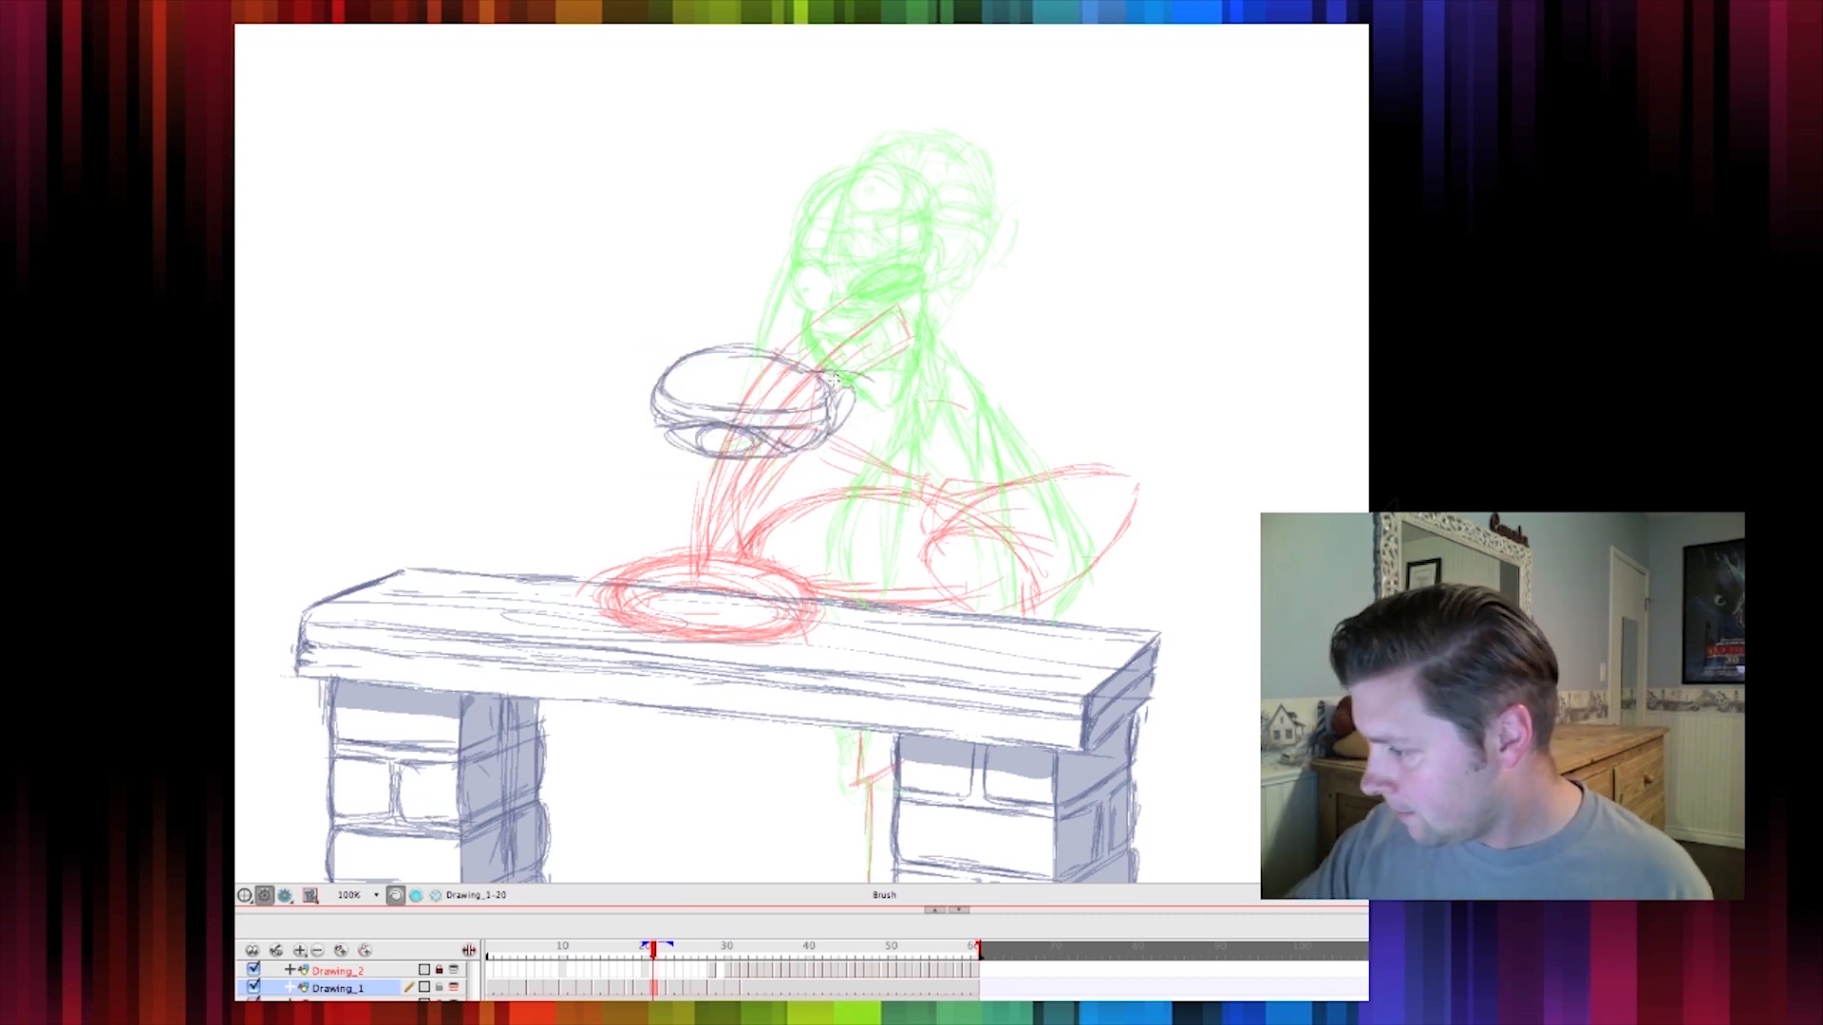
pyautogui.moveTo(870, 415)
pyautogui.mouseDown()
pyautogui.moveTo(913, 432)
pyautogui.moveTo(1011, 608)
pyautogui.moveTo(999, 547)
pyautogui.mouseUp()
pyautogui.moveTo(821, 457)
pyautogui.mouseDown()
pyautogui.moveTo(843, 425)
pyautogui.moveTo(891, 430)
pyautogui.moveTo(833, 459)
pyautogui.moveTo(882, 421)
pyautogui.moveTo(923, 468)
pyautogui.moveTo(859, 502)
pyautogui.moveTo(879, 555)
pyautogui.moveTo(938, 594)
pyautogui.moveTo(882, 557)
pyautogui.mouseUp()
pyautogui.moveTo(1003, 572); pyautogui.dragTo(1024, 615)
pyautogui.moveTo(858, 729)
pyautogui.mouseDown()
pyautogui.moveTo(849, 785)
pyautogui.moveTo(880, 795)
pyautogui.moveTo(844, 729)
pyautogui.moveTo(868, 853)
pyautogui.mouseUp()
pyautogui.press(',')
pyautogui.press('.')
pyautogui.moveTo(908, 445); pyautogui.dragTo(963, 495)
pyautogui.press(',')
pyautogui.press('.')
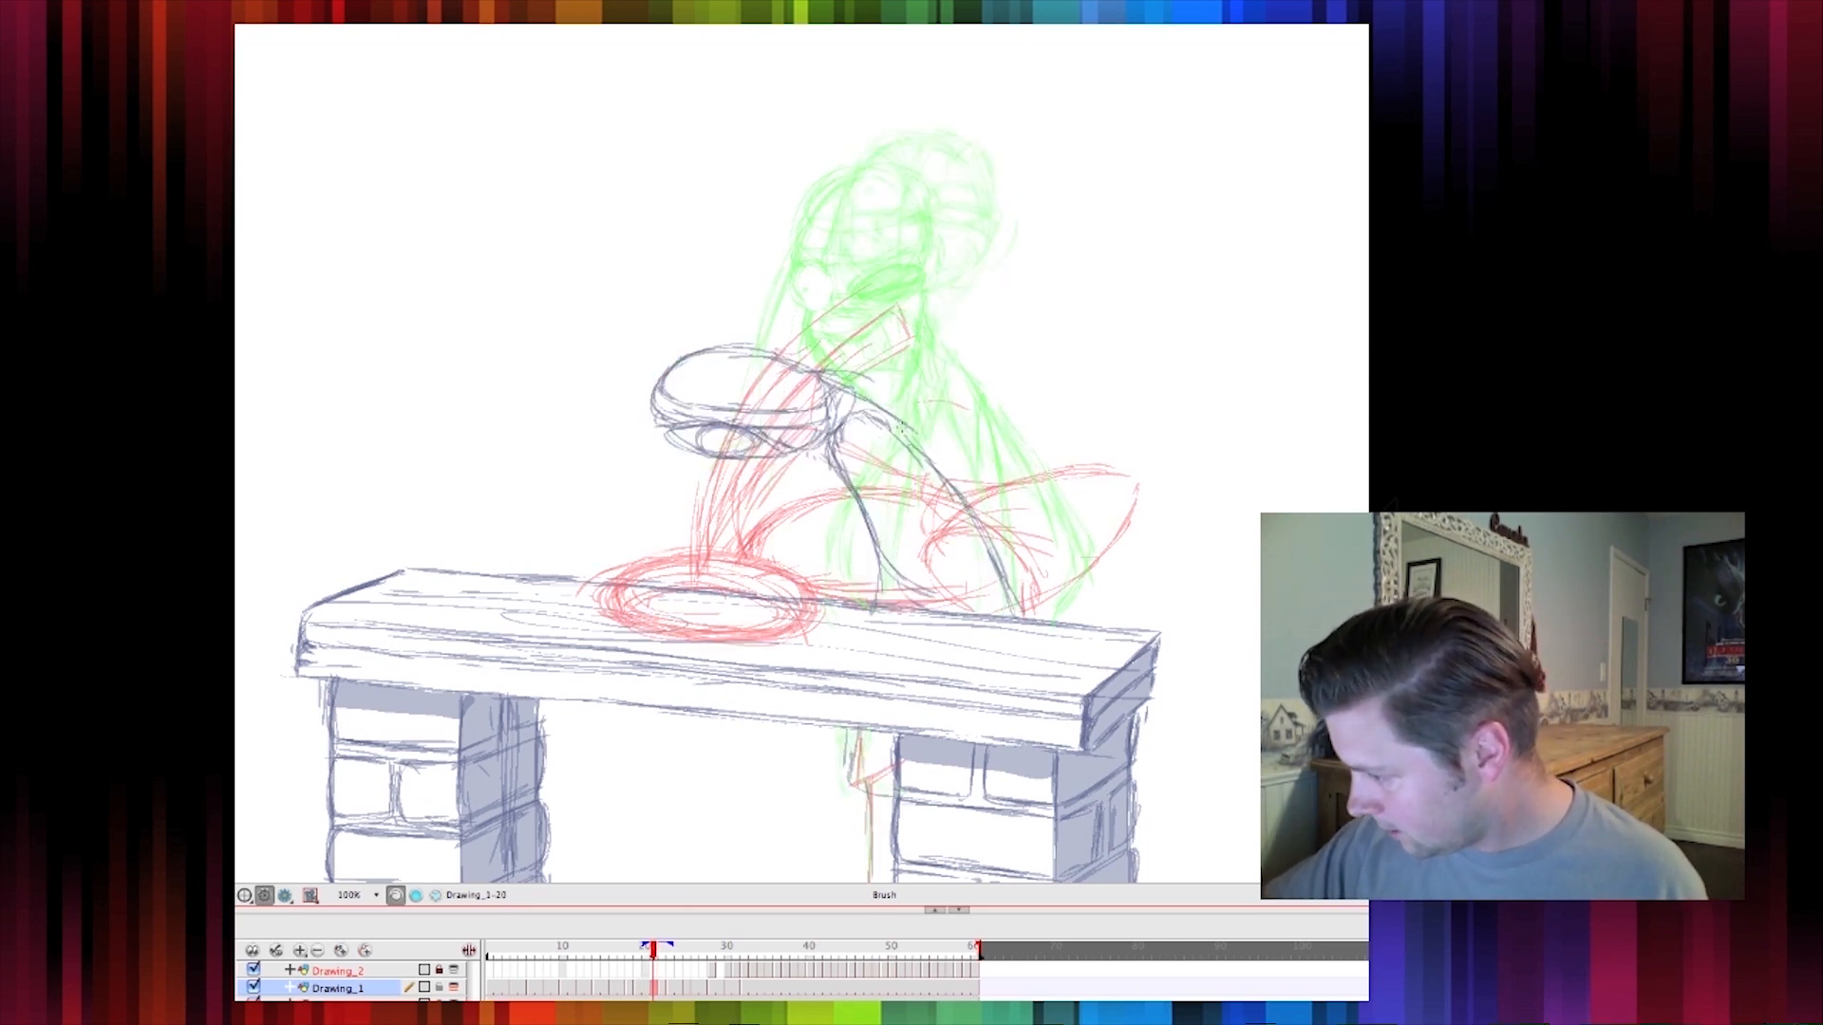
# Add more torso and arm strokes to the breakdown's body and flip between neighbouring frames to check it
pyautogui.moveTo(904, 442)
pyautogui.mouseDown()
pyautogui.moveTo(1082, 570)
pyautogui.moveTo(1033, 612)
pyautogui.mouseUp()
pyautogui.moveTo(836, 448); pyautogui.dragTo(835, 592)
pyautogui.moveTo(832, 502); pyautogui.dragTo(822, 588)
pyautogui.press(',')
pyautogui.press('.')
pyautogui.moveTo(834, 434); pyautogui.dragTo(879, 489)
pyautogui.moveTo(857, 394)
pyautogui.mouseDown()
pyautogui.moveTo(881, 479)
pyautogui.moveTo(951, 536)
pyautogui.moveTo(994, 618)
pyautogui.mouseUp()
pyautogui.press(',')
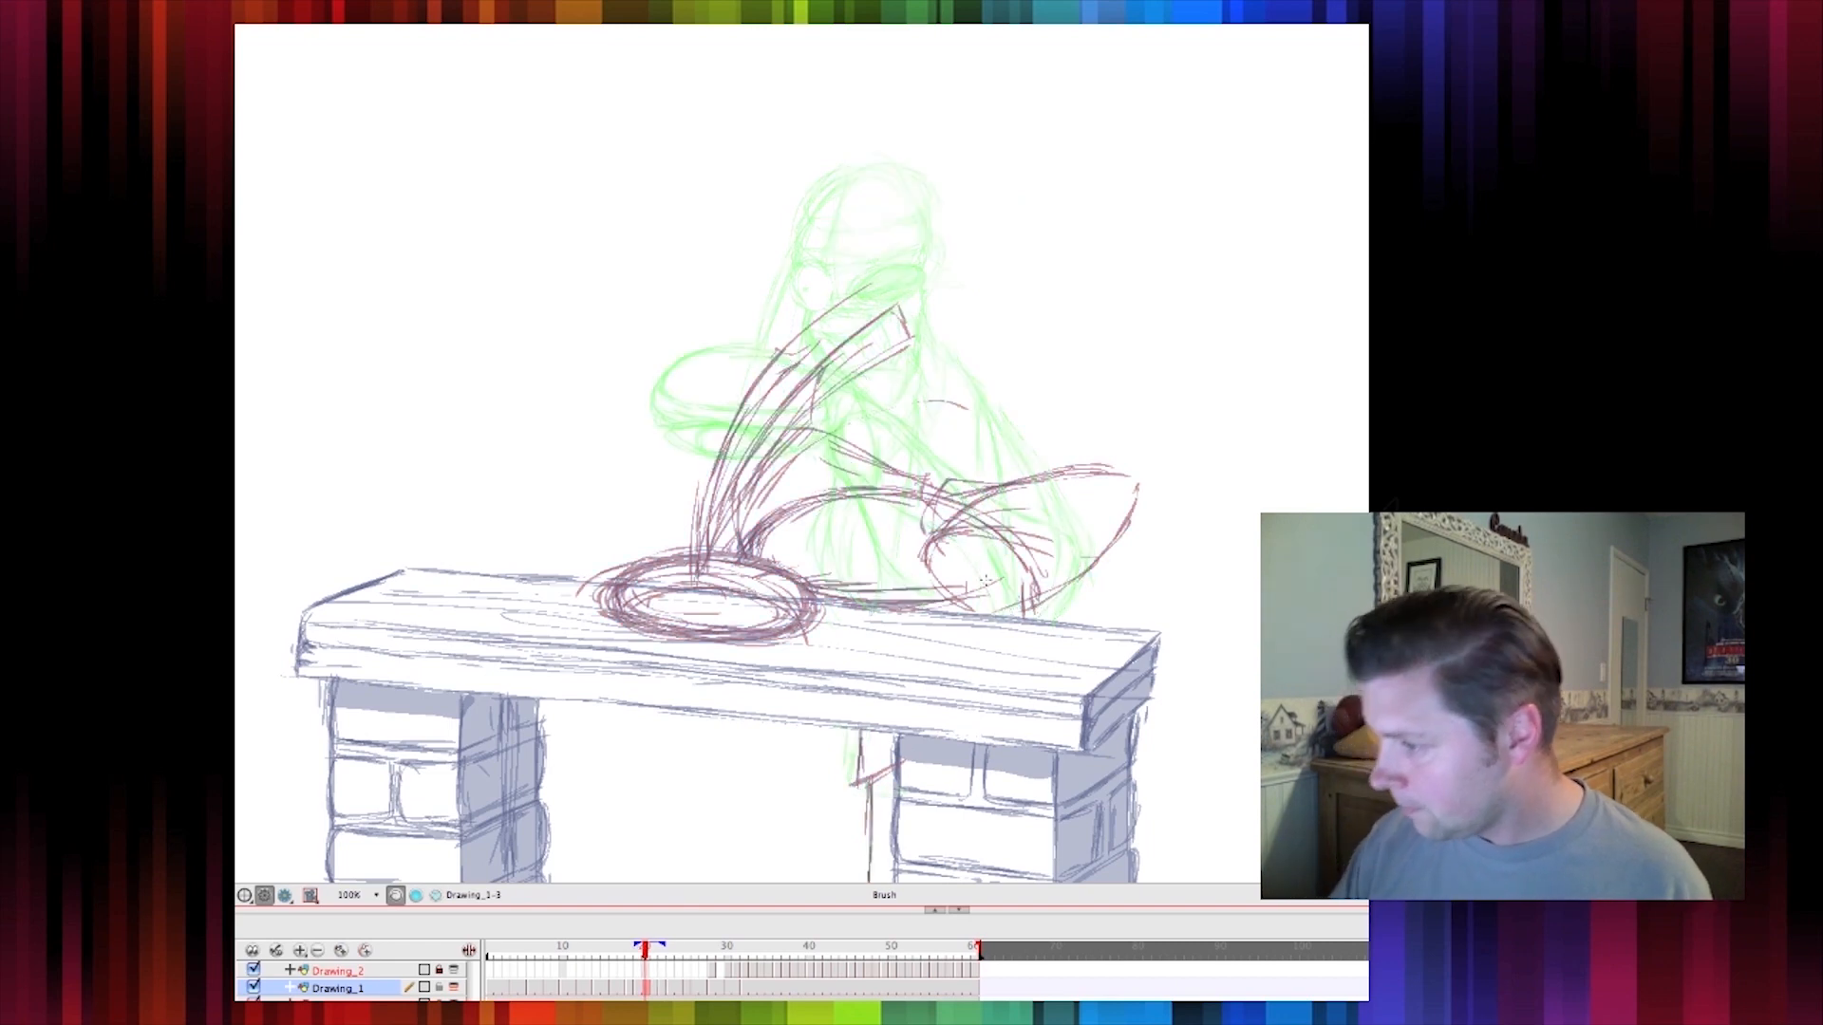
pyautogui.press('.')
pyautogui.press(',')
pyautogui.press('.')
pyautogui.press(',')
pyautogui.press('.')
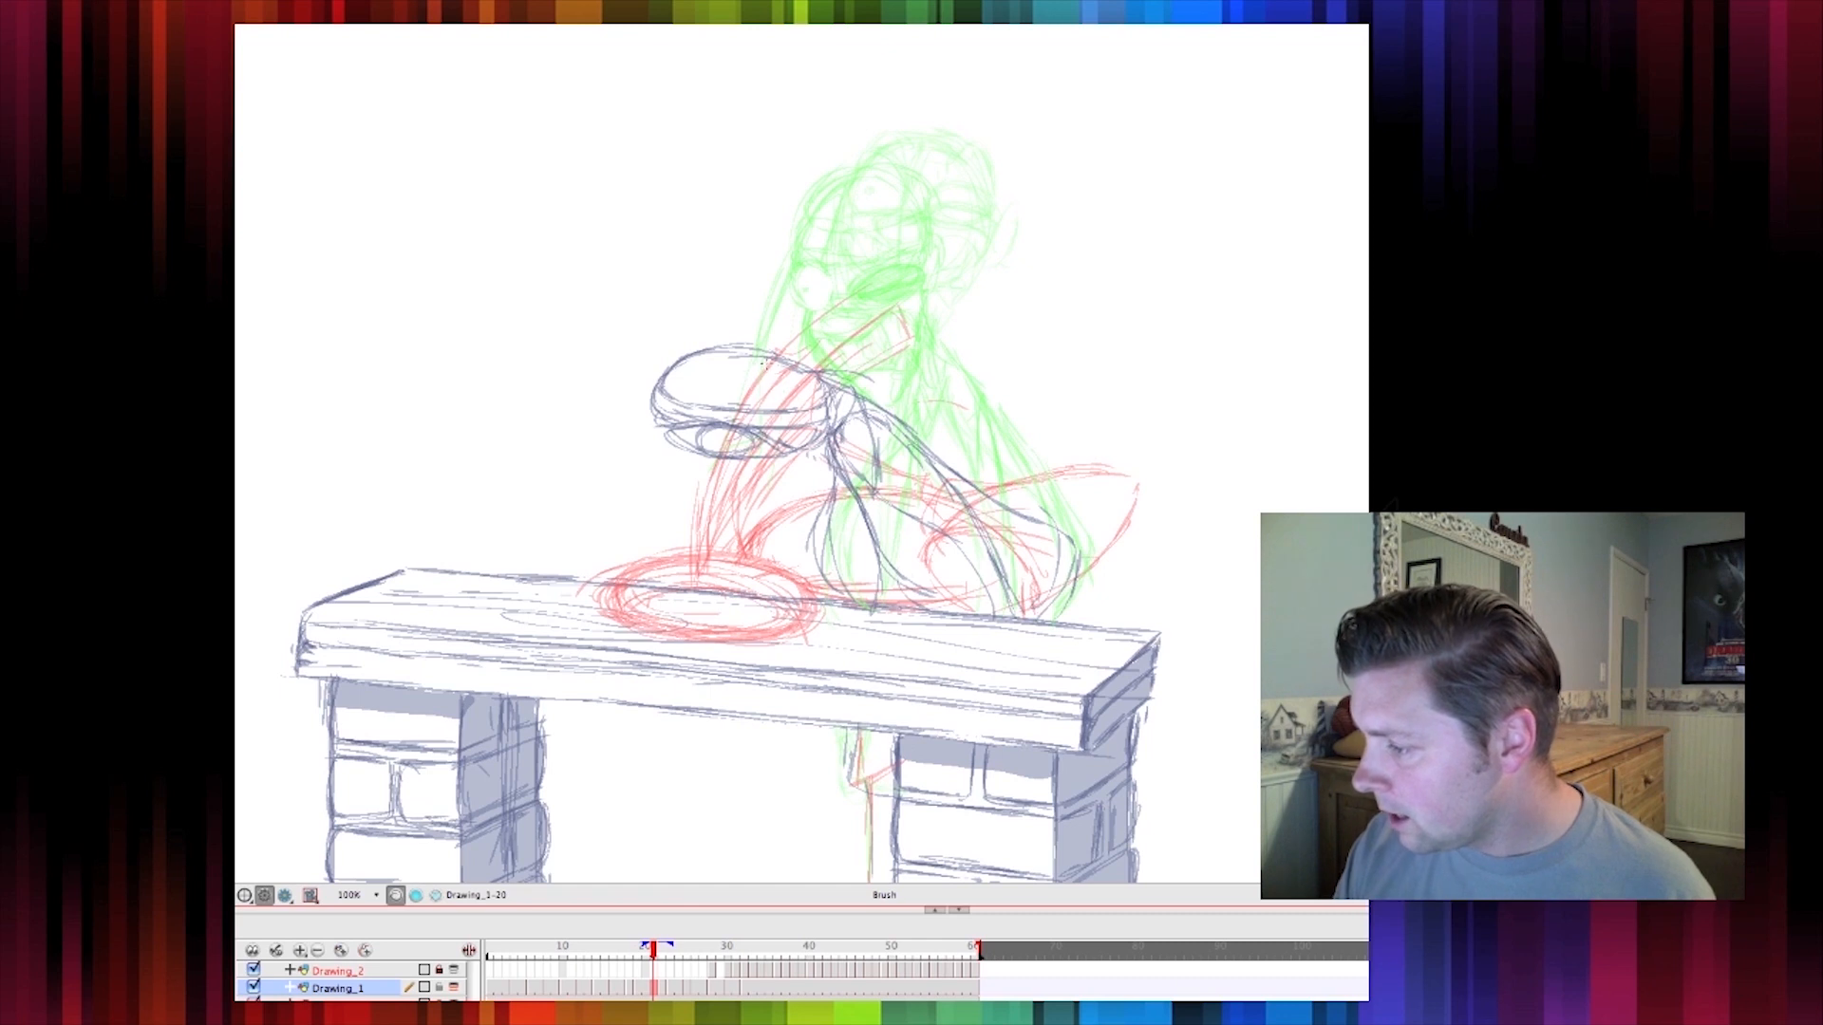
# Draw the sides of the head stretching down to the bench so the breakdown head becomes a tall shape
pyautogui.moveTo(728, 352)
pyautogui.mouseDown()
pyautogui.moveTo(648, 406)
pyautogui.moveTo(638, 587)
pyautogui.mouseUp()
pyautogui.moveTo(647, 480); pyautogui.dragTo(638, 604)
pyautogui.moveTo(666, 416)
pyautogui.mouseDown()
pyautogui.moveTo(652, 596)
pyautogui.moveTo(653, 464)
pyautogui.mouseUp()
pyautogui.moveTo(697, 366)
pyautogui.mouseDown()
pyautogui.moveTo(652, 425)
pyautogui.moveTo(672, 479)
pyautogui.mouseUp()
pyautogui.moveTo(664, 426); pyautogui.dragTo(678, 513)
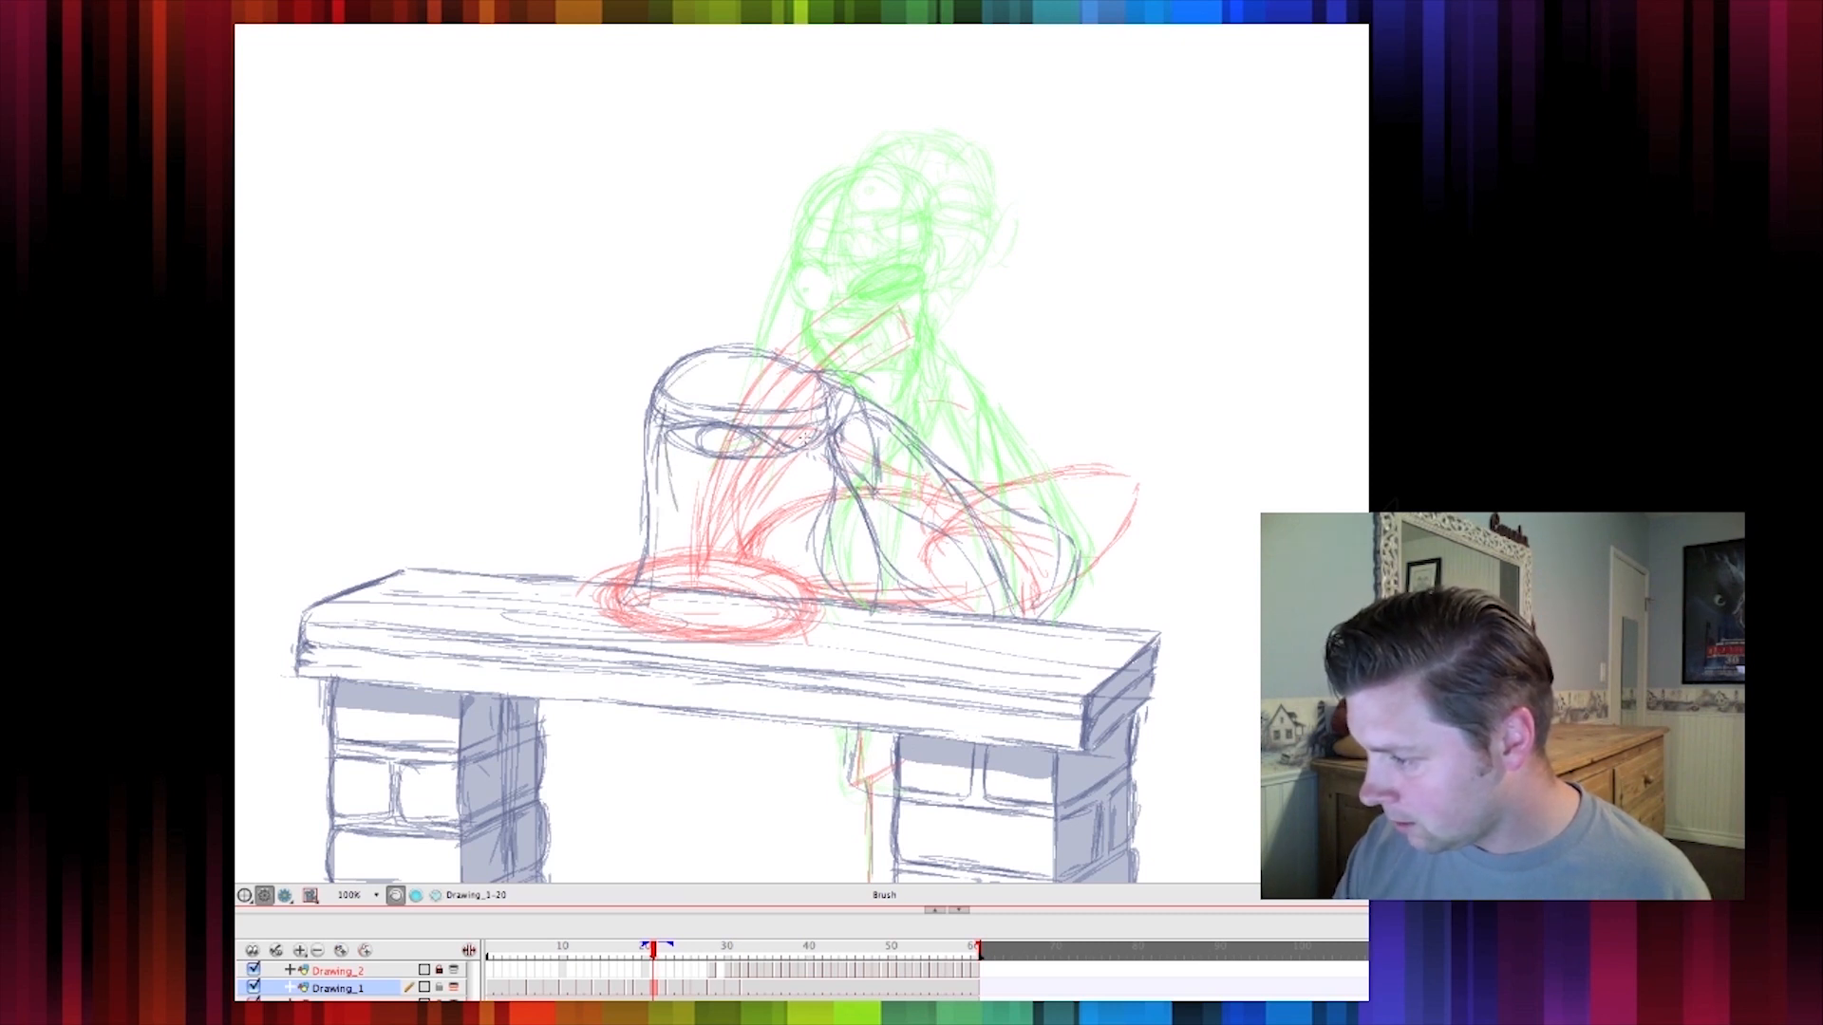
pyautogui.moveTo(814, 434); pyautogui.dragTo(759, 606)
pyautogui.moveTo(779, 460); pyautogui.dragTo(751, 606)
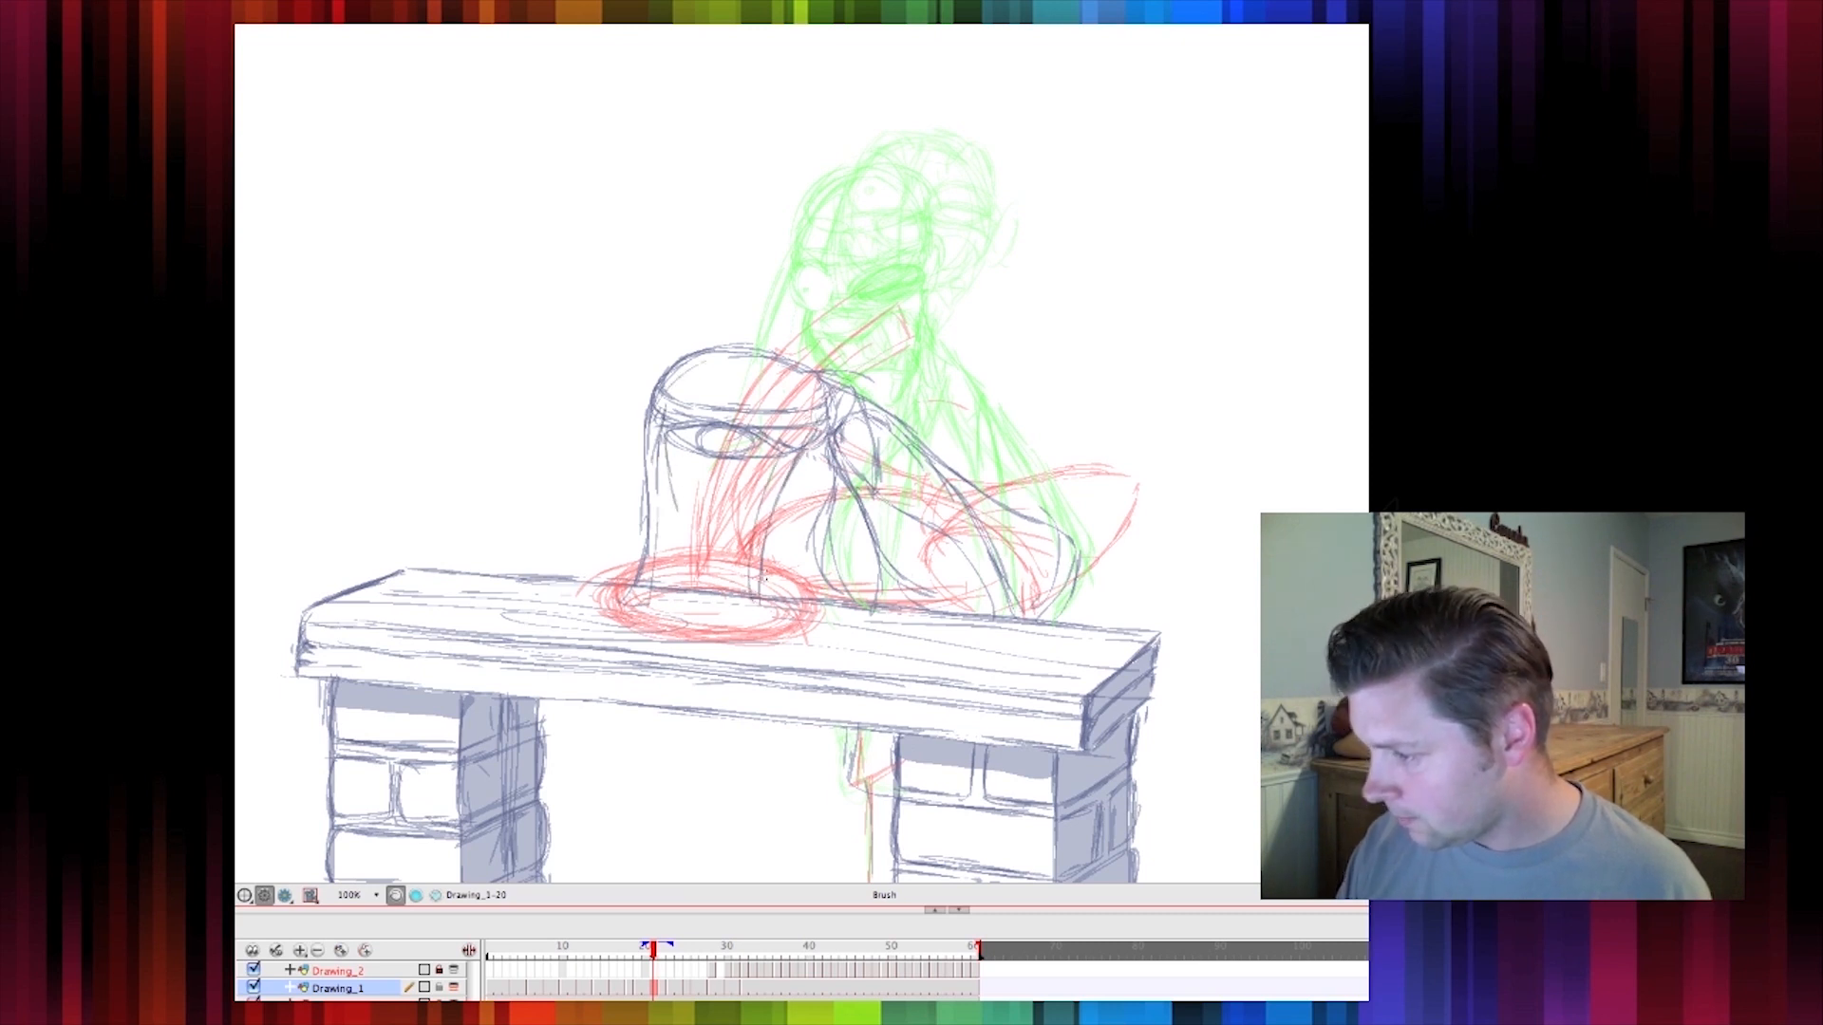
pyautogui.press('.')
pyautogui.press(',')
pyautogui.press('.')
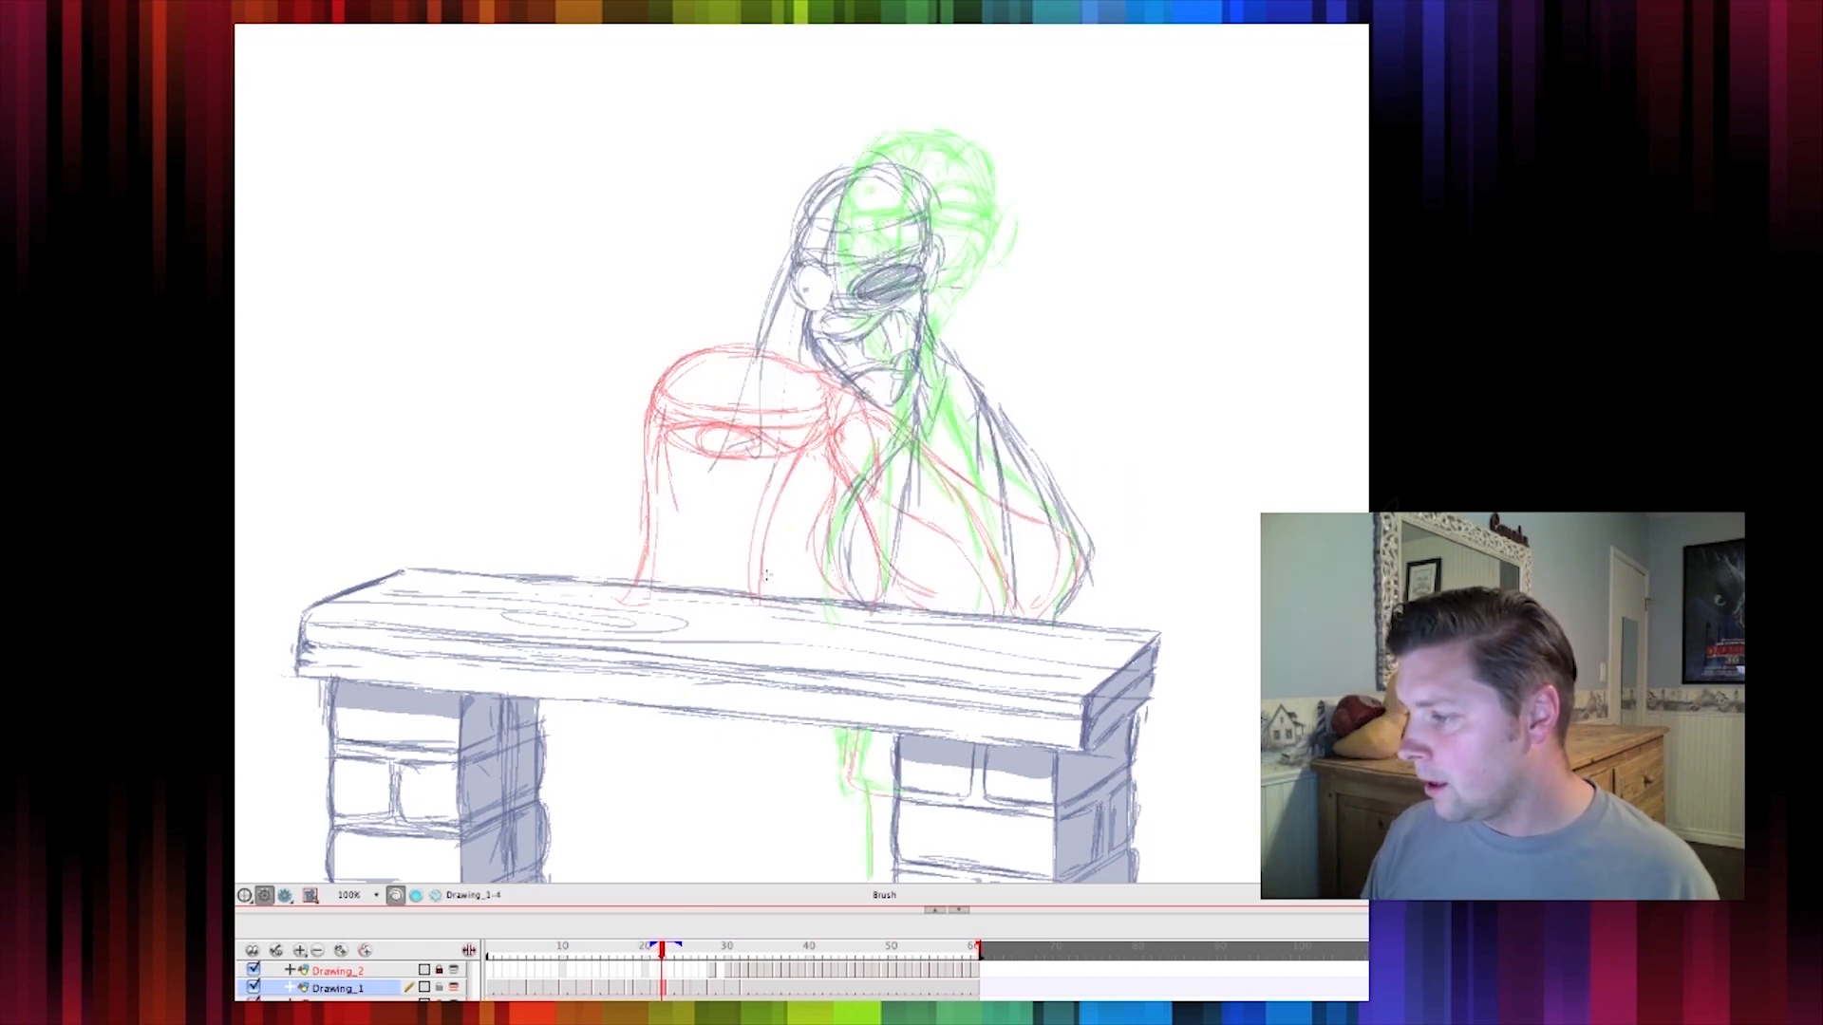
# Add a stroke down the front of the stretched head and hide the onion skin
pyautogui.press(',')
pyautogui.moveTo(800, 462)
pyautogui.mouseDown()
pyautogui.moveTo(778, 477)
pyautogui.moveTo(758, 597)
pyautogui.mouseUp()
pyautogui.press('.')
pyautogui.press(',')
pyautogui.click(231, 482)
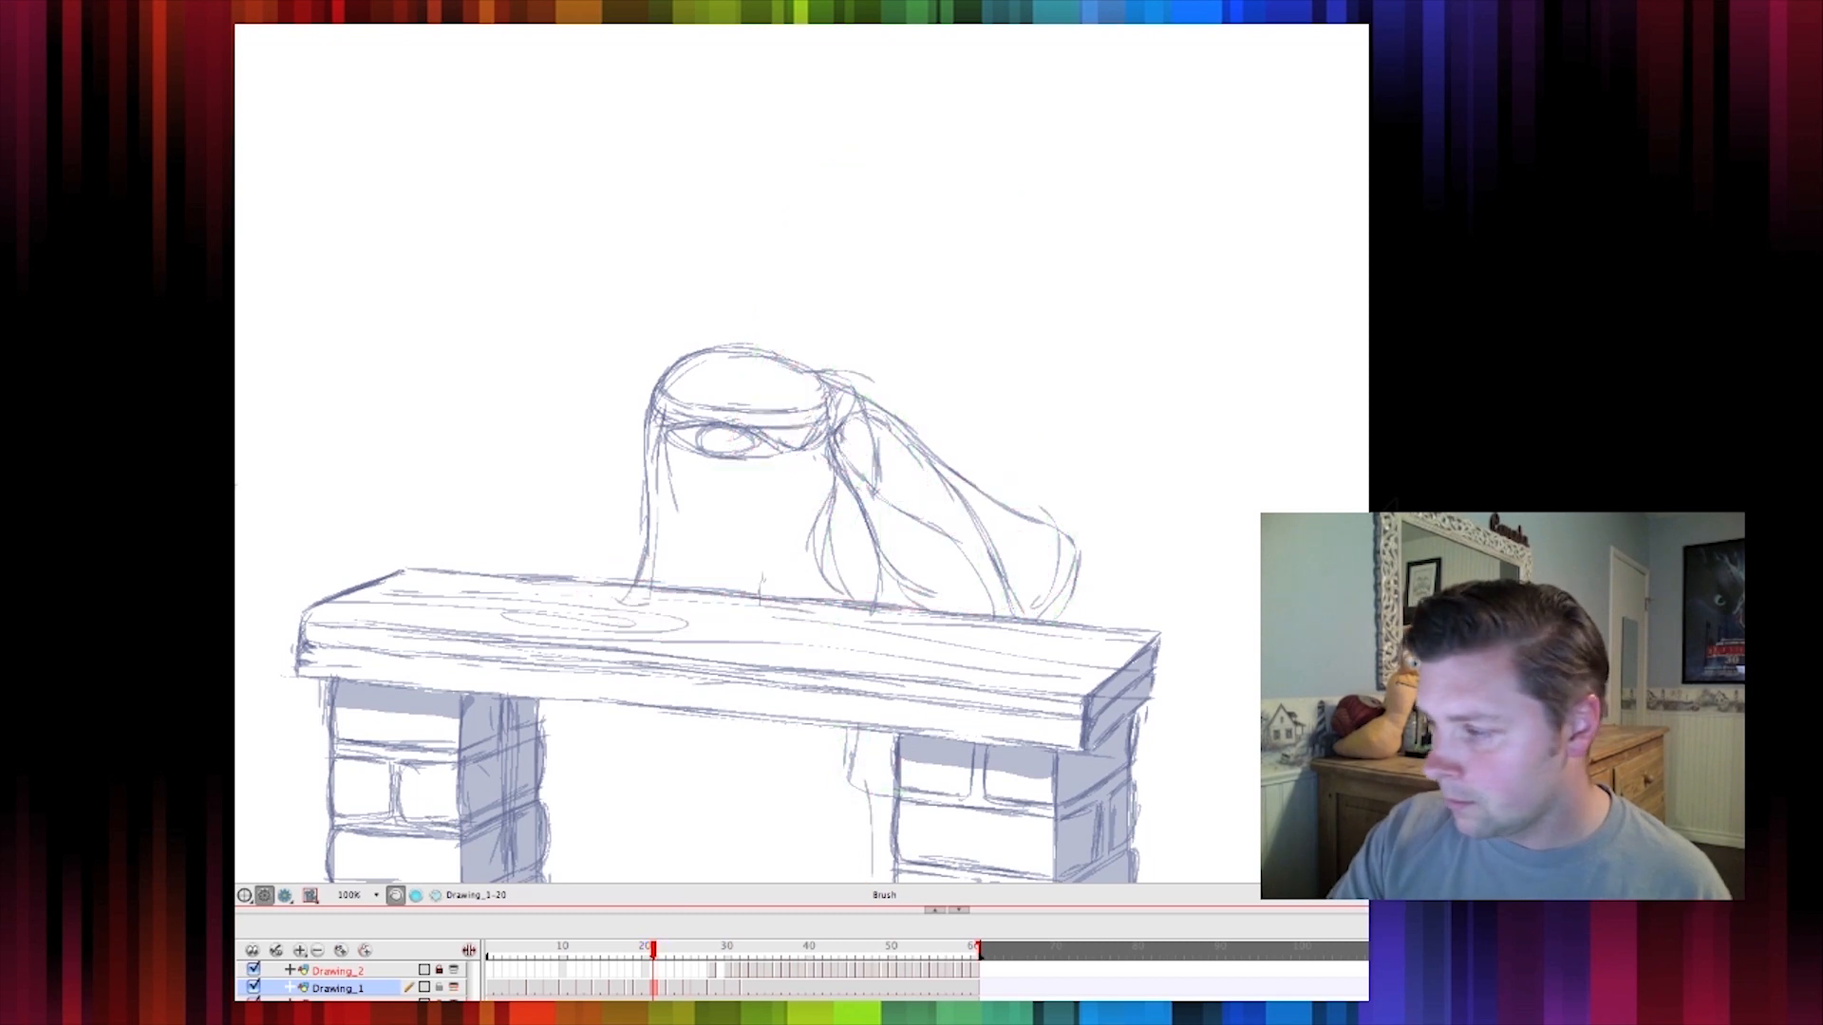
# Step forward to the following poses and add strokes in front of the character's chin
pyautogui.press(',')
pyautogui.press('.')
pyautogui.press('.')
pyautogui.press('.')
pyautogui.press(',')
pyautogui.press('.')
pyautogui.press(',')
pyautogui.press('.')
pyautogui.moveTo(850, 178); pyautogui.dragTo(775, 371)
pyautogui.moveTo(832, 213); pyautogui.dragTo(750, 366)
pyautogui.press('.')
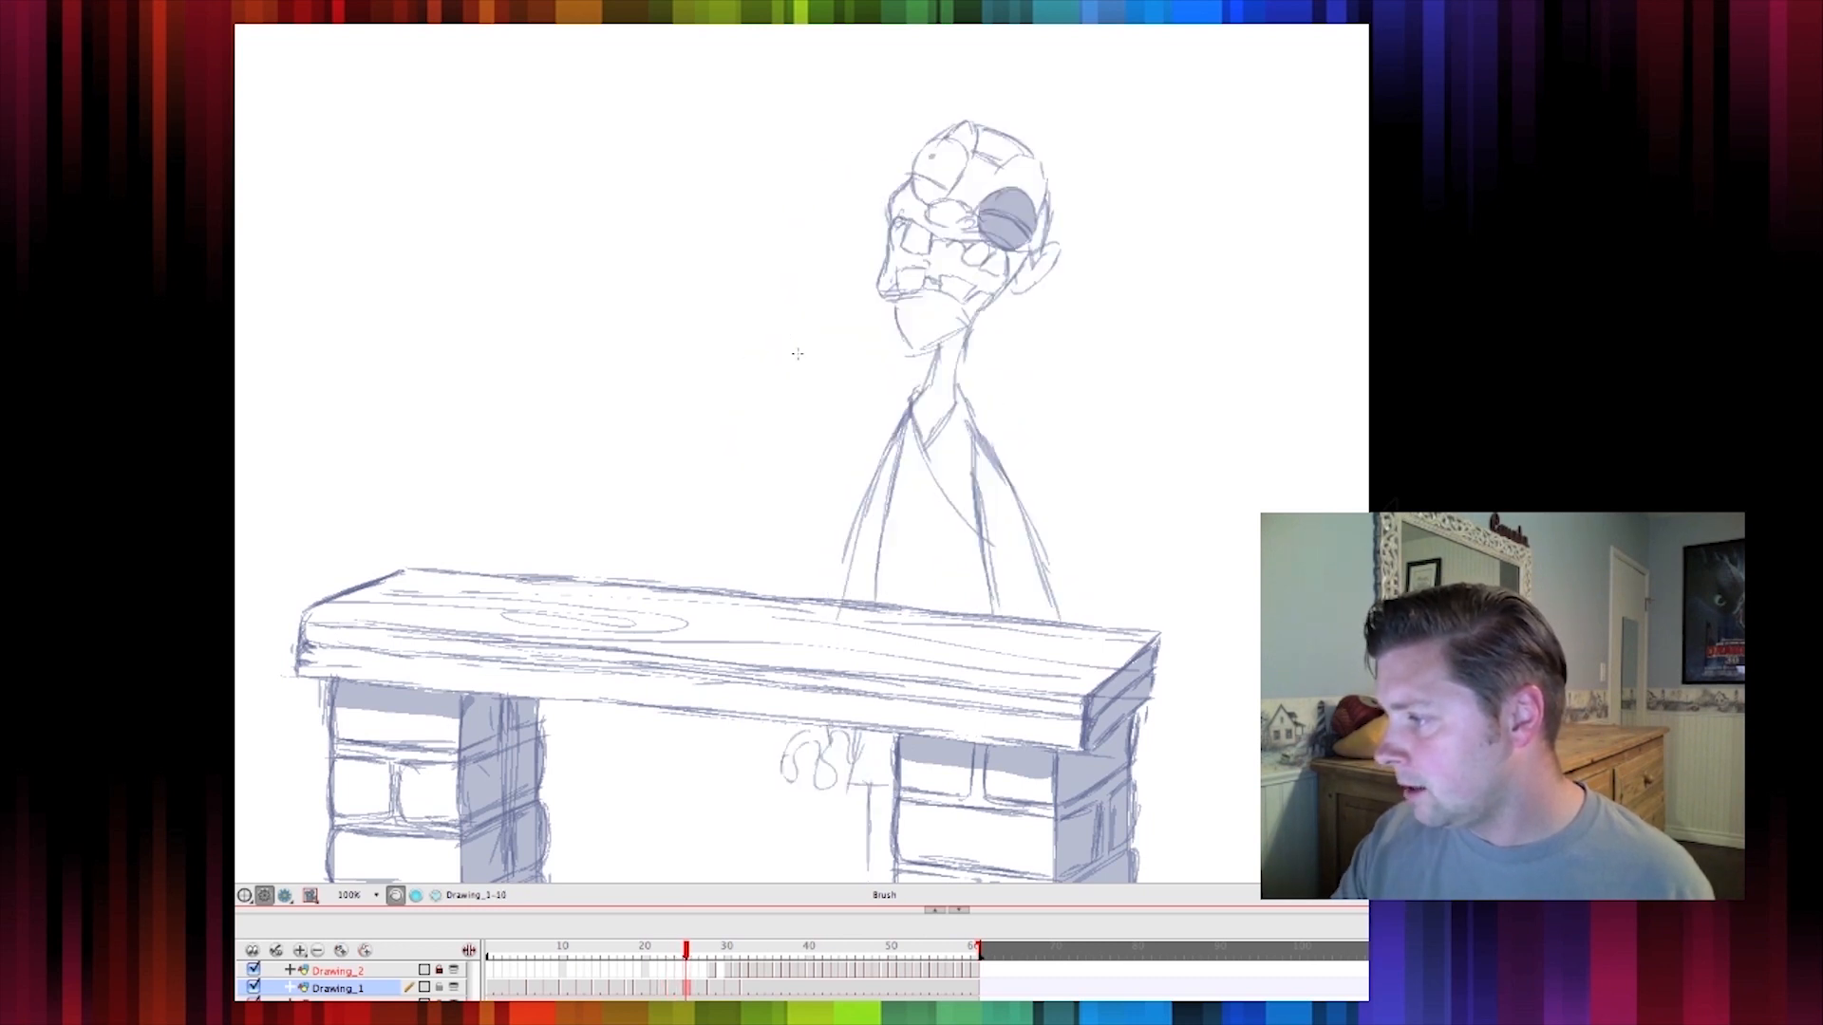
pyautogui.moveTo(877, 259); pyautogui.dragTo(840, 332)
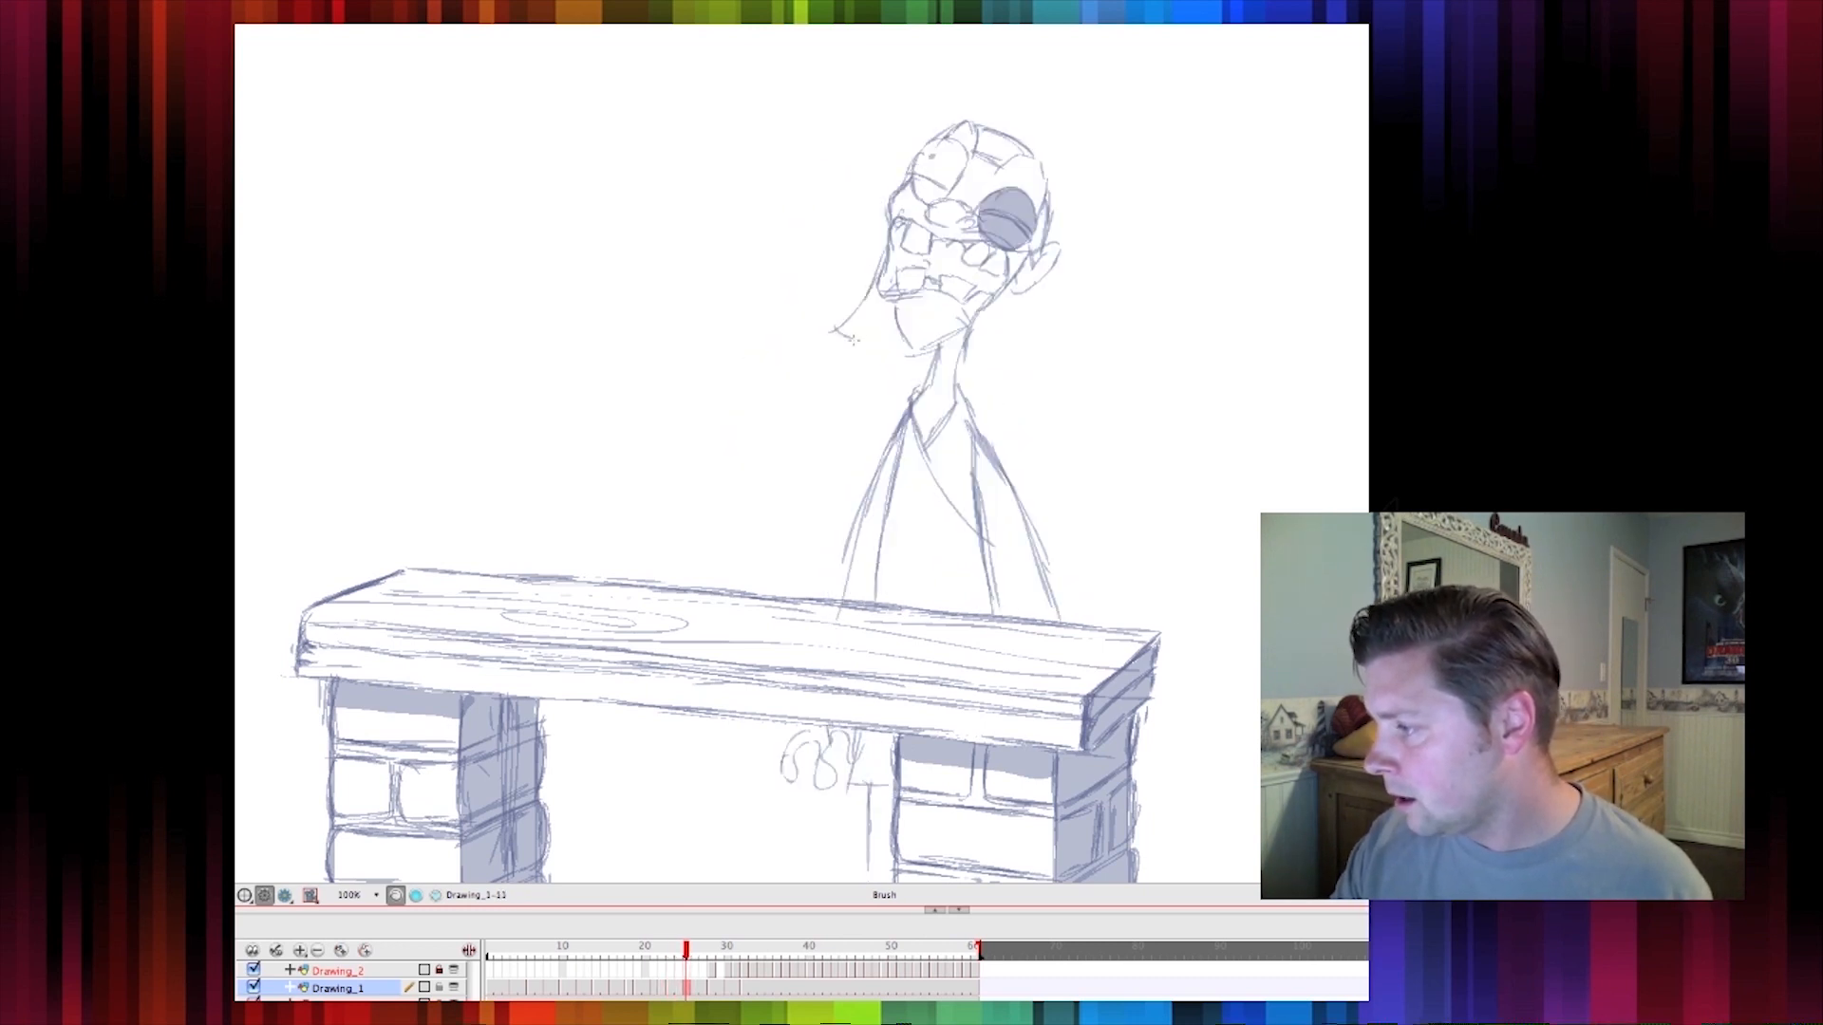
# Step through the later poses, add a stroke at the neck of one, and scrub back to the first frame
pyautogui.press('.')
pyautogui.press(',')
pyautogui.press('.')
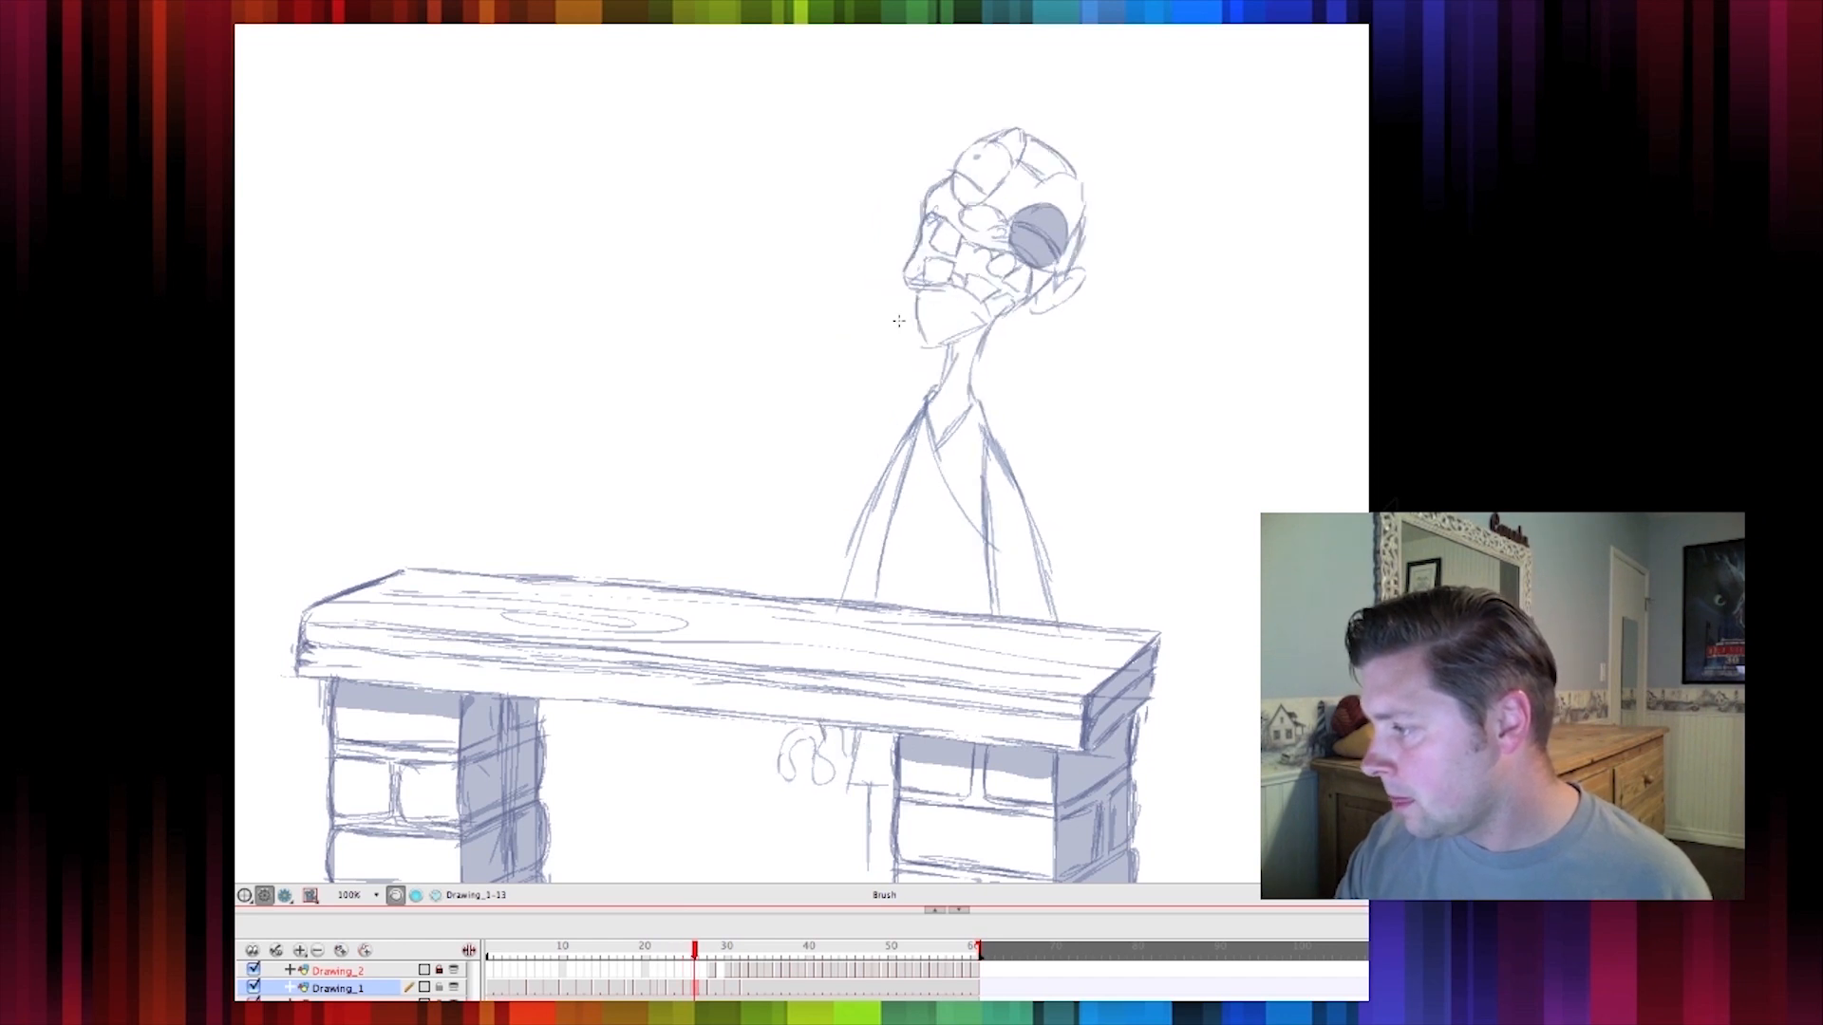
pyautogui.press('.')
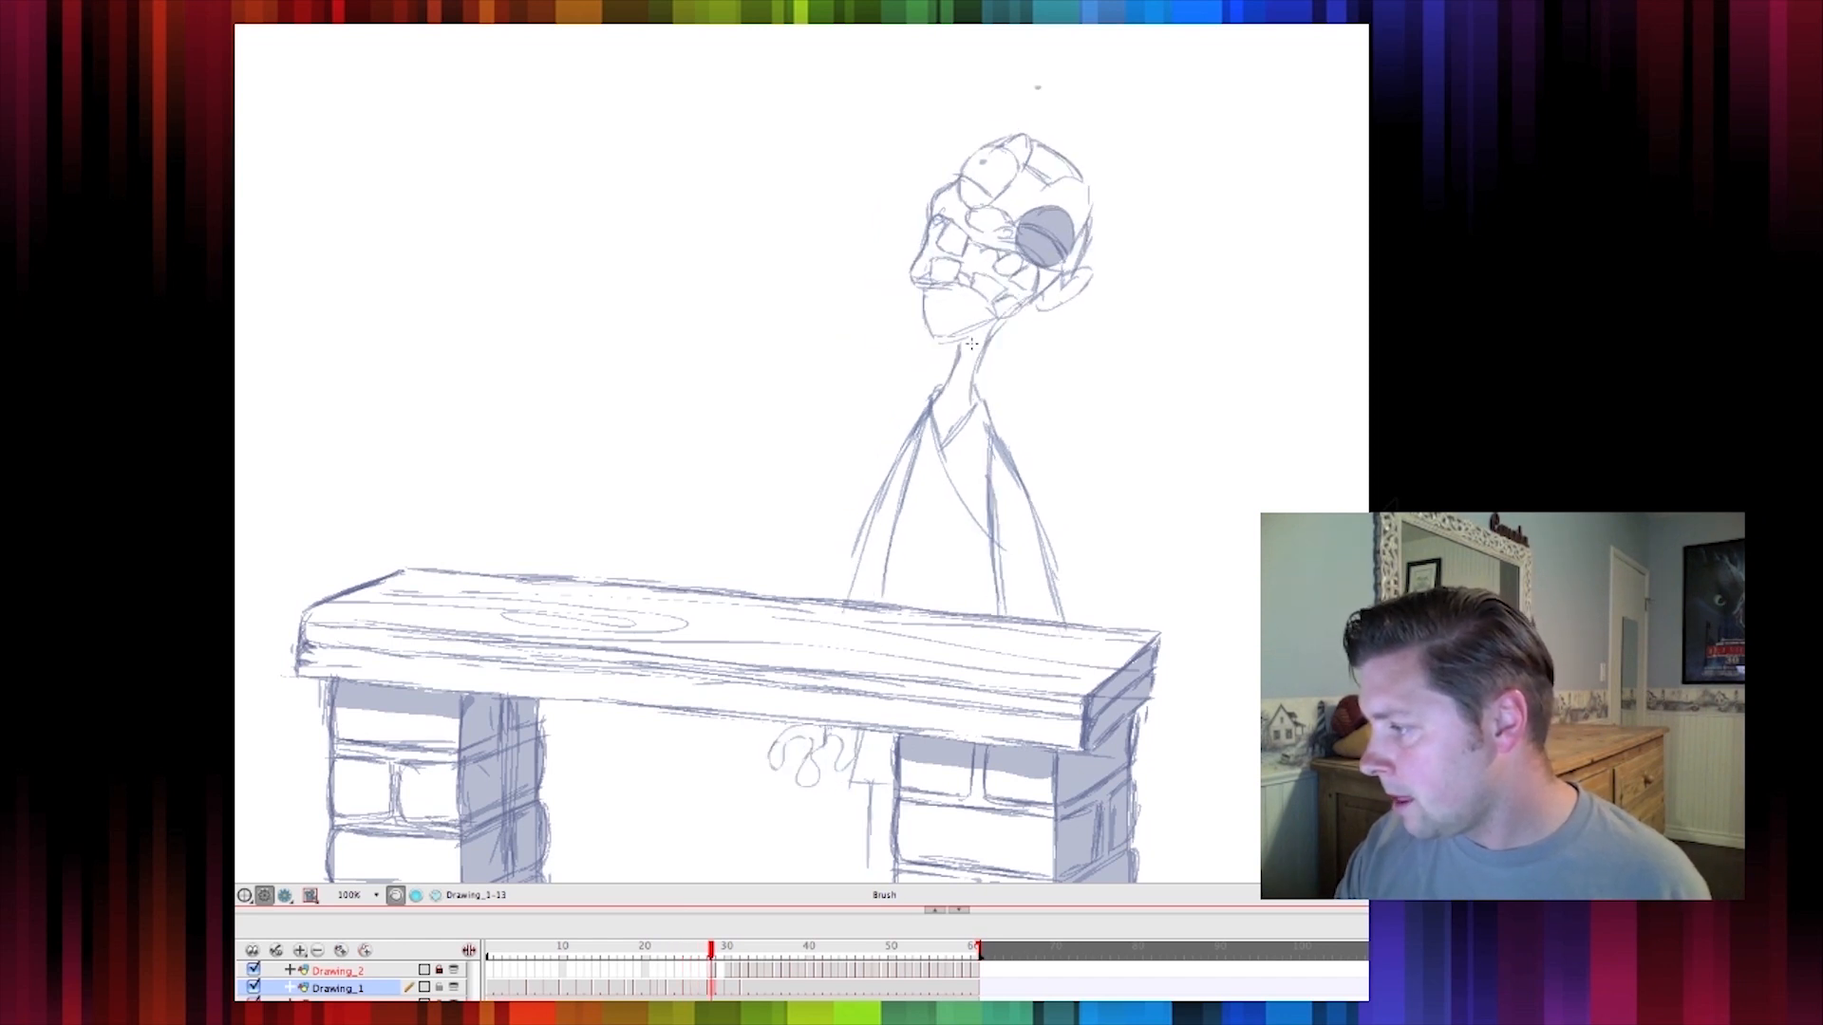
pyautogui.press('.')
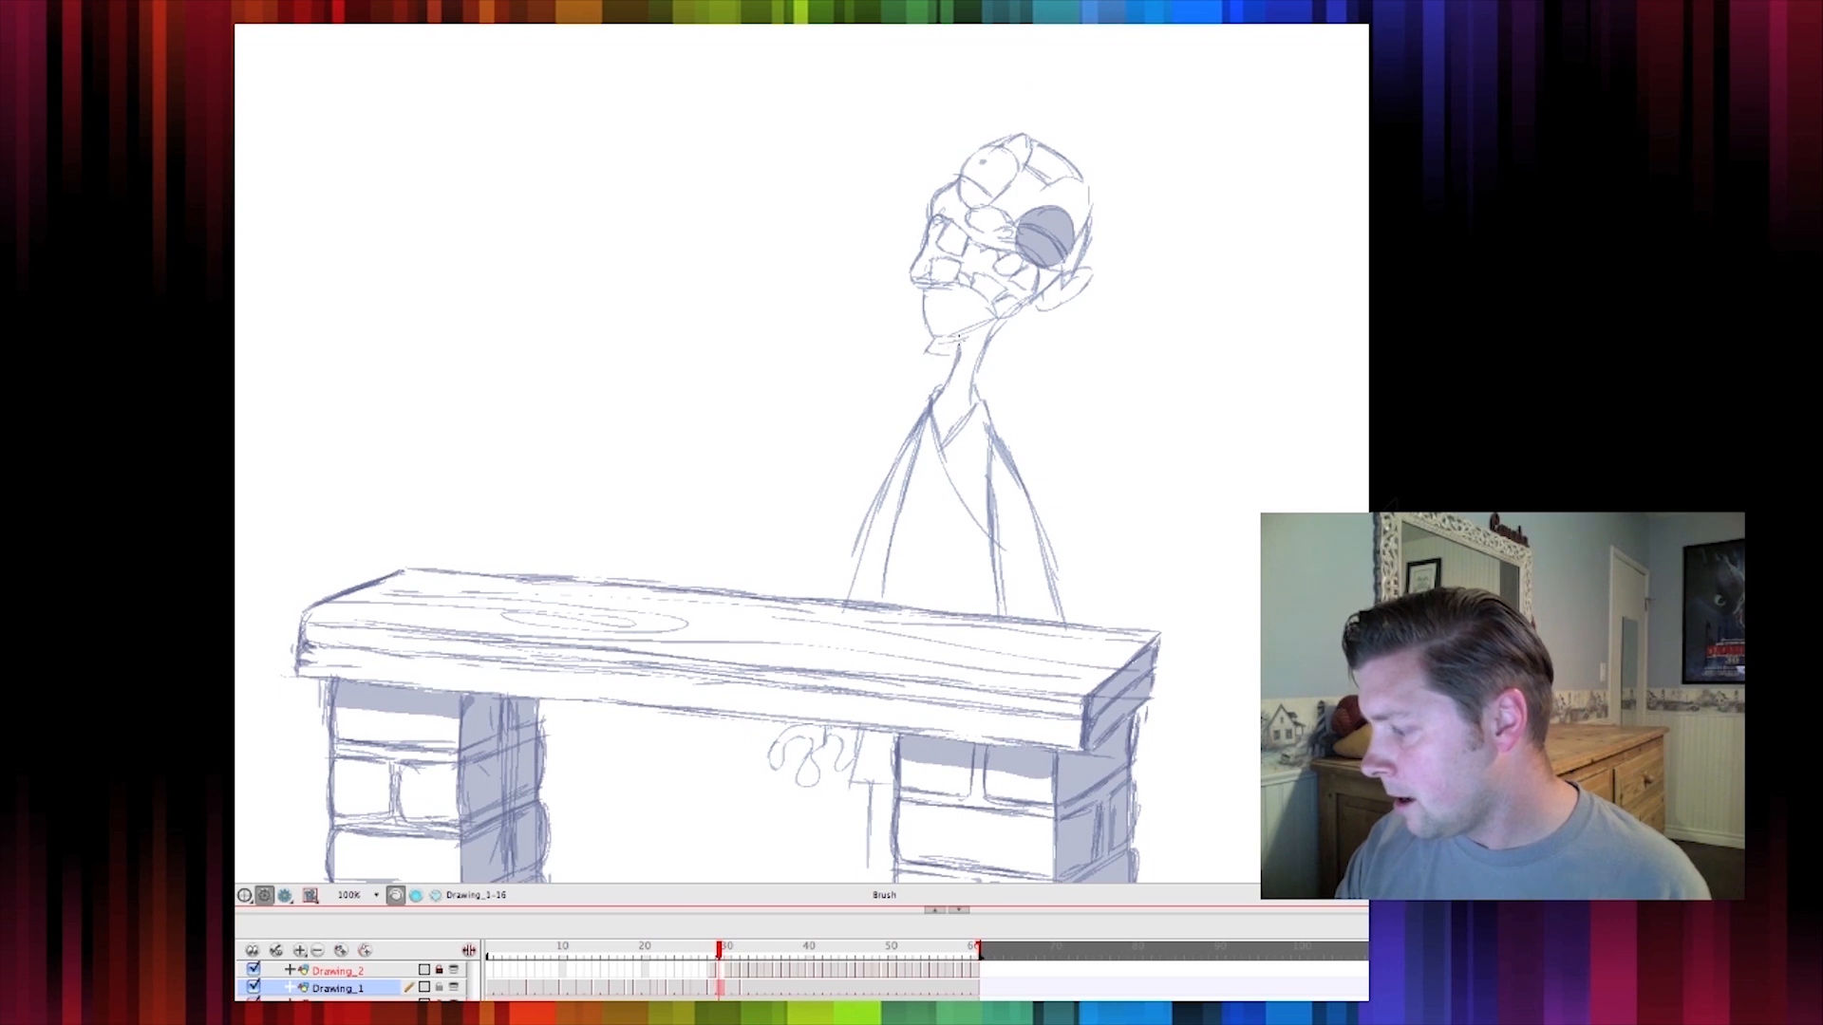
pyautogui.press('.')
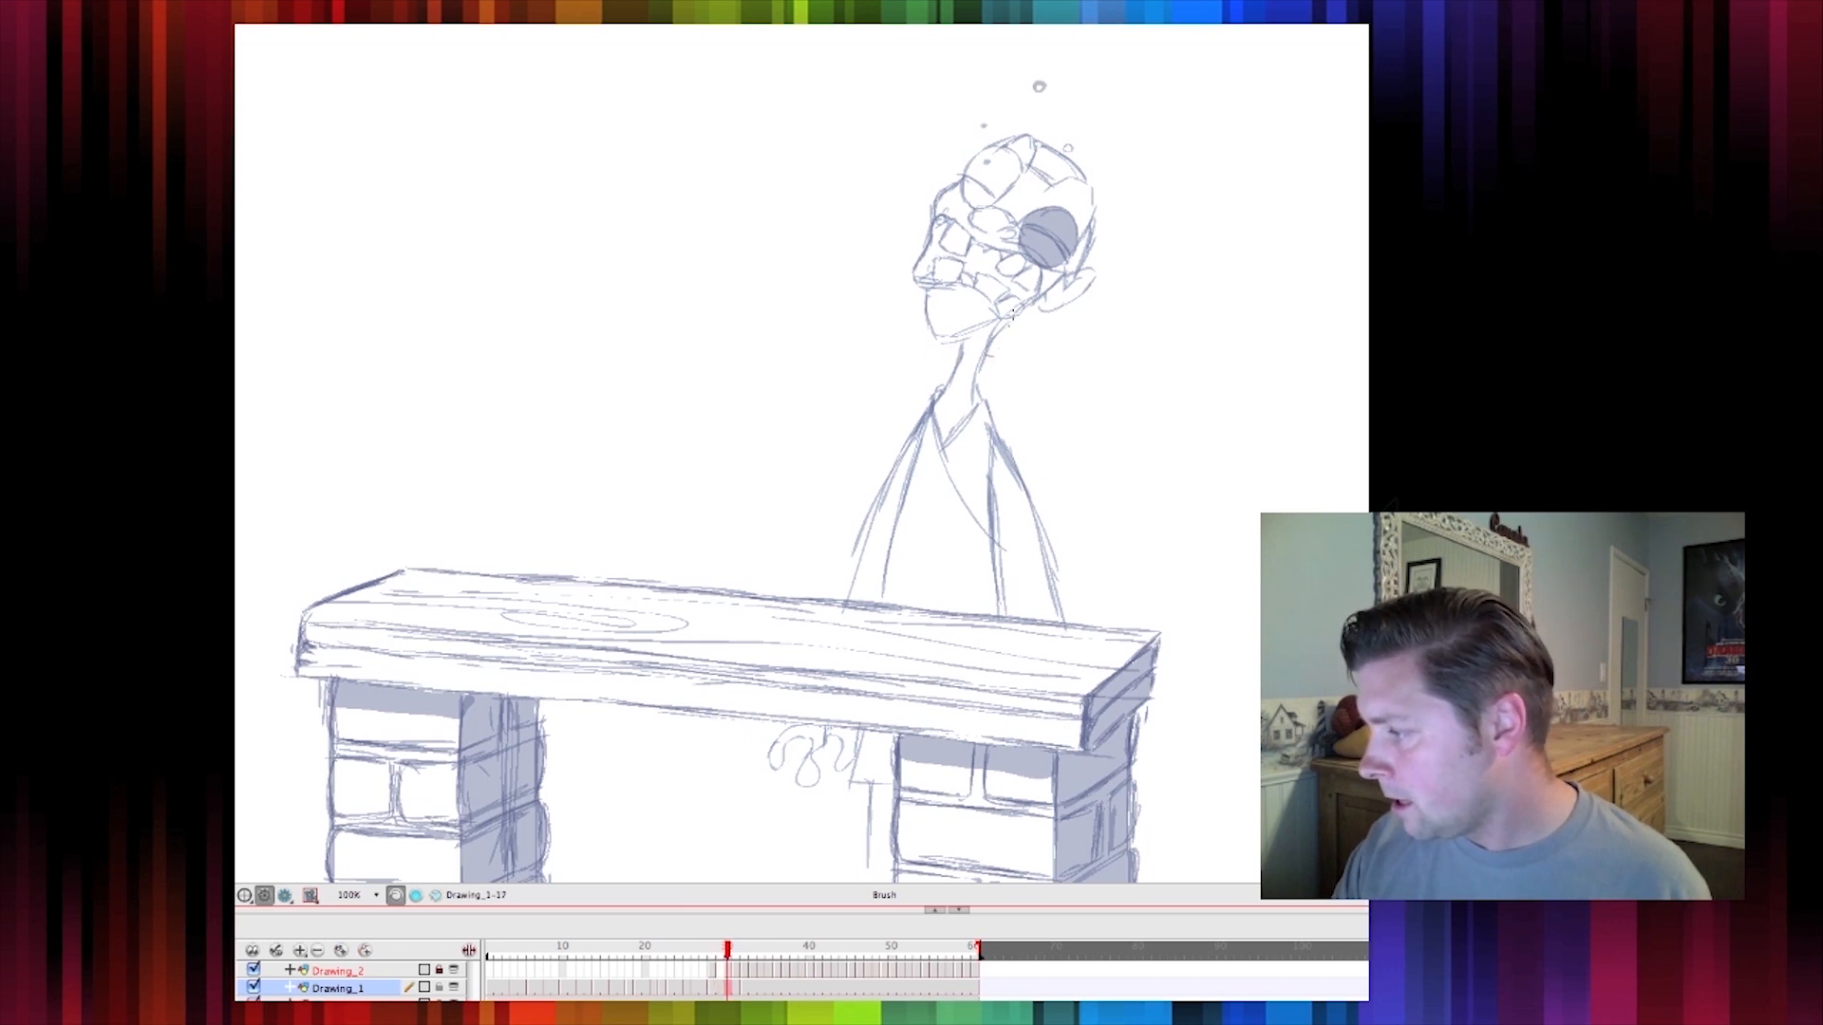
pyautogui.press('.')
pyautogui.press('.')
pyautogui.moveTo(1018, 325); pyautogui.dragTo(997, 390)
pyautogui.press(',')
pyautogui.press('.')
pyautogui.moveTo(745, 954); pyautogui.dragTo(489, 991)
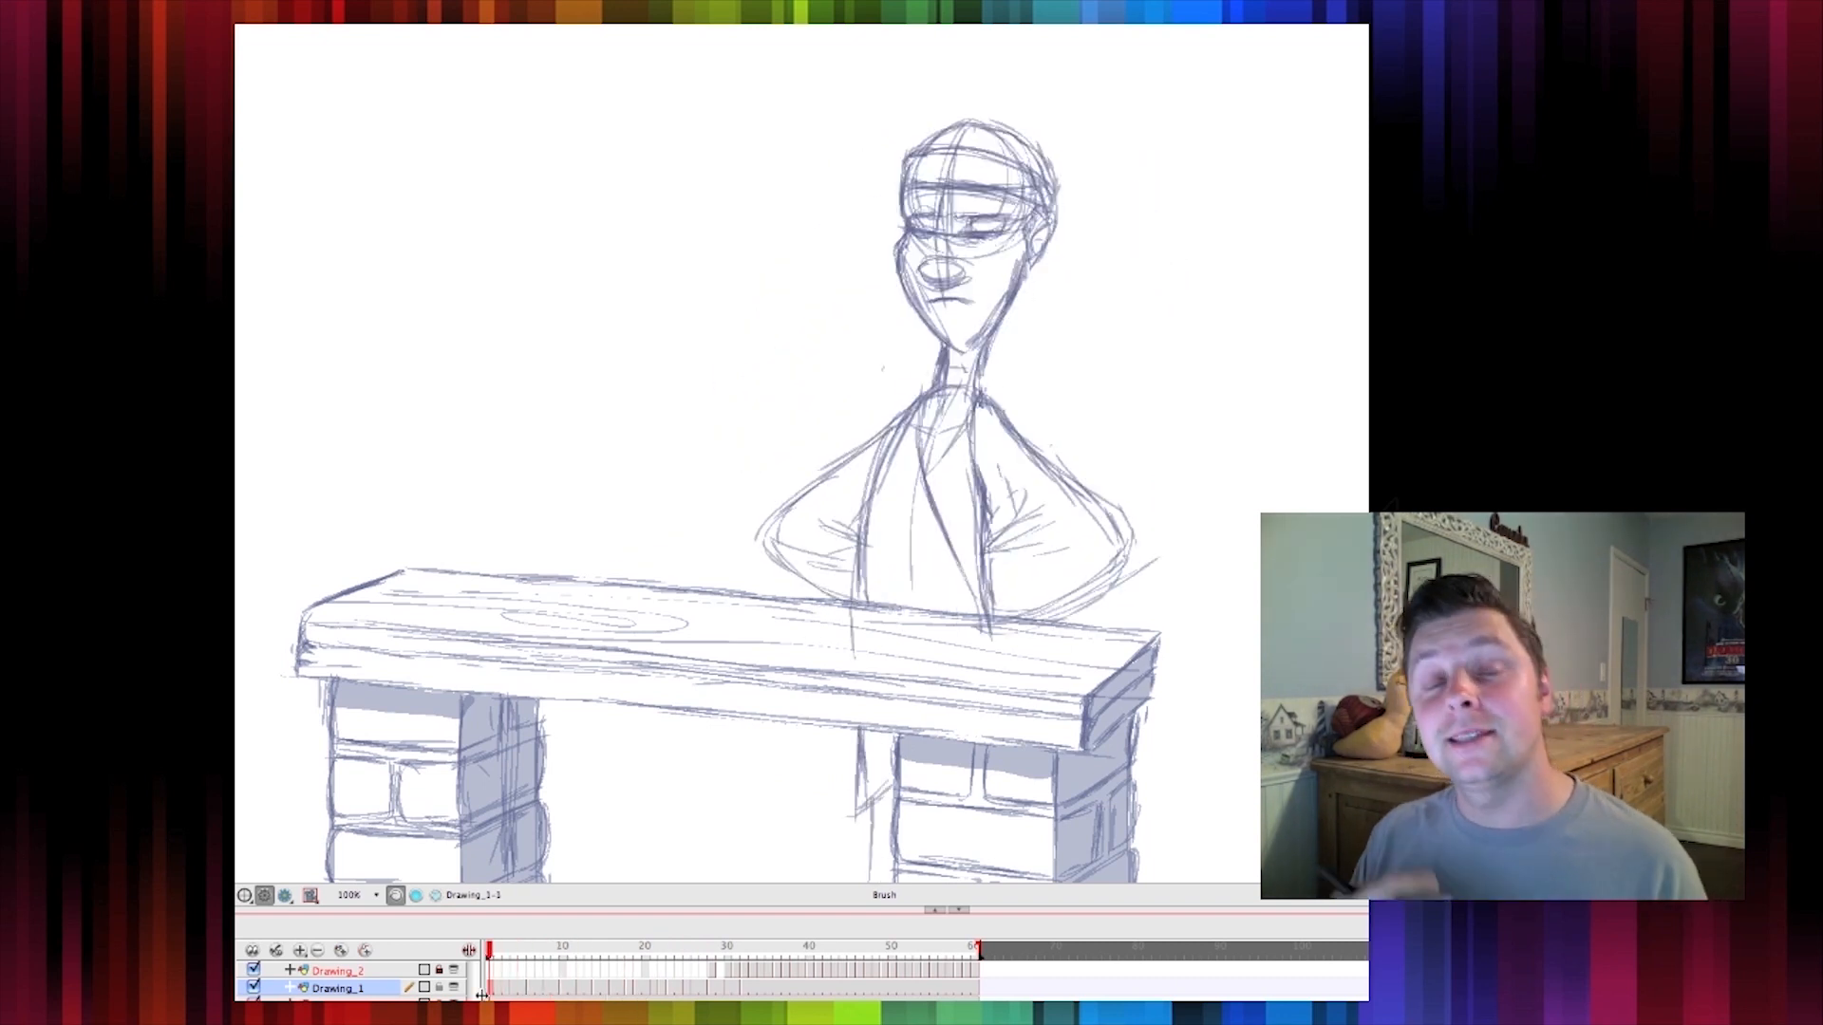